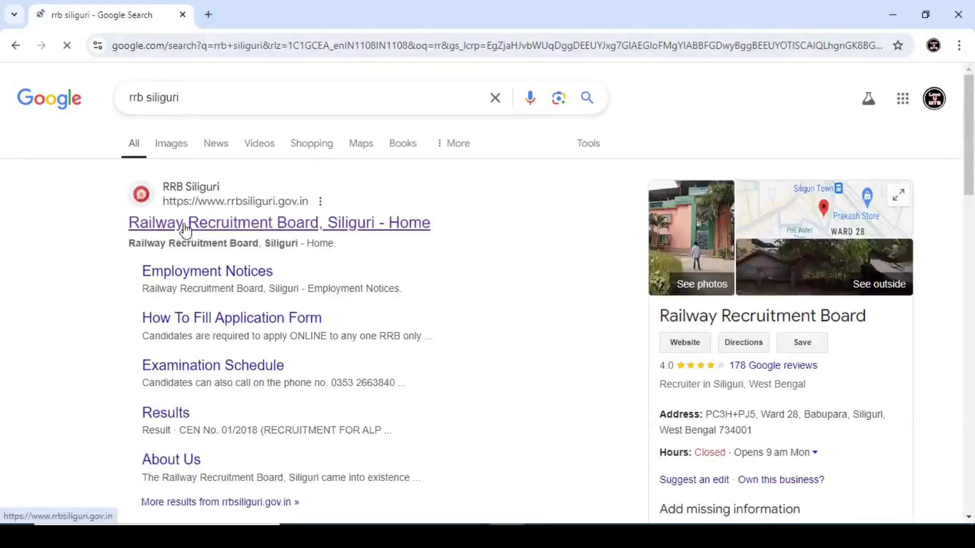
Open the RRB Siliguri website, view the online application page linked under CEN No. 06/2024, and close that page.
left_click(186, 230)
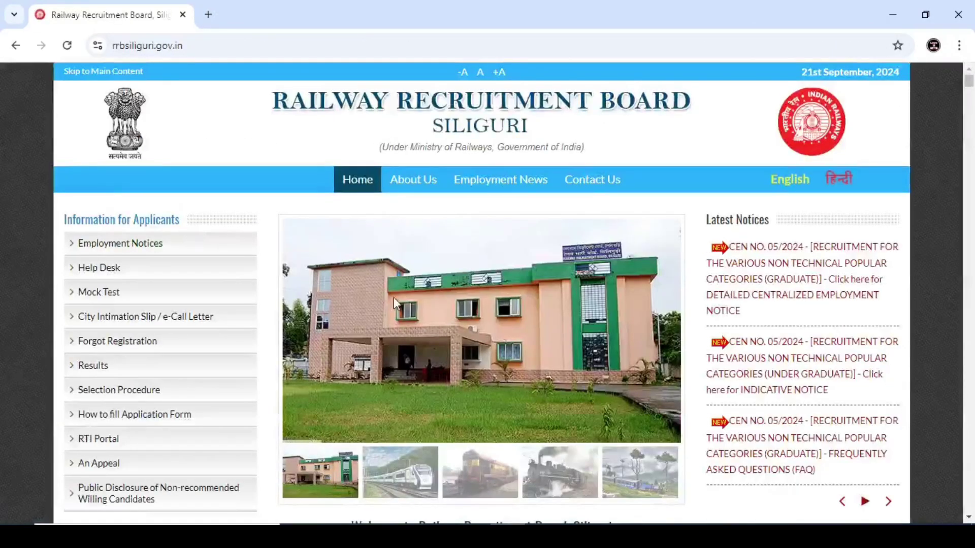
scroll(539, 294, "down", 12)
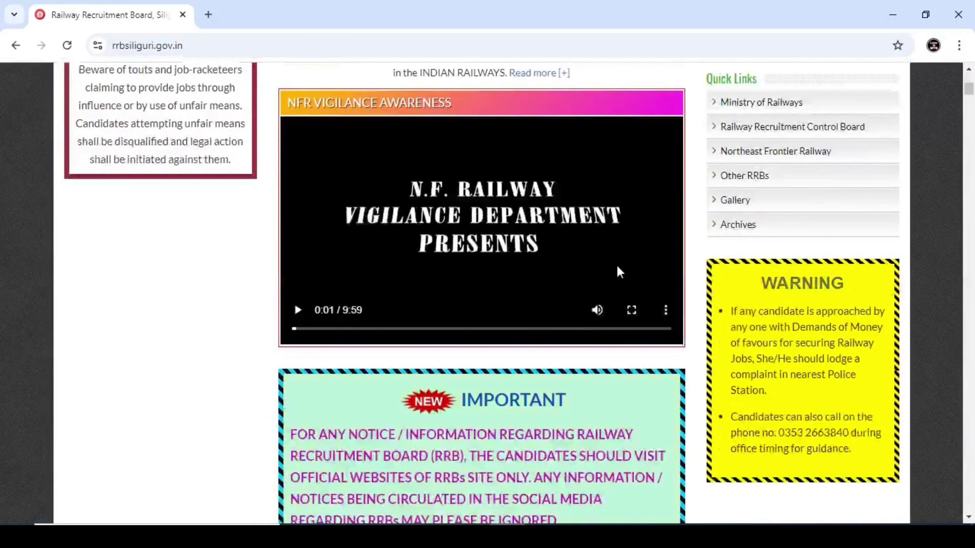
scroll(617, 266, "down", 7)
scroll(572, 246, "up", 3)
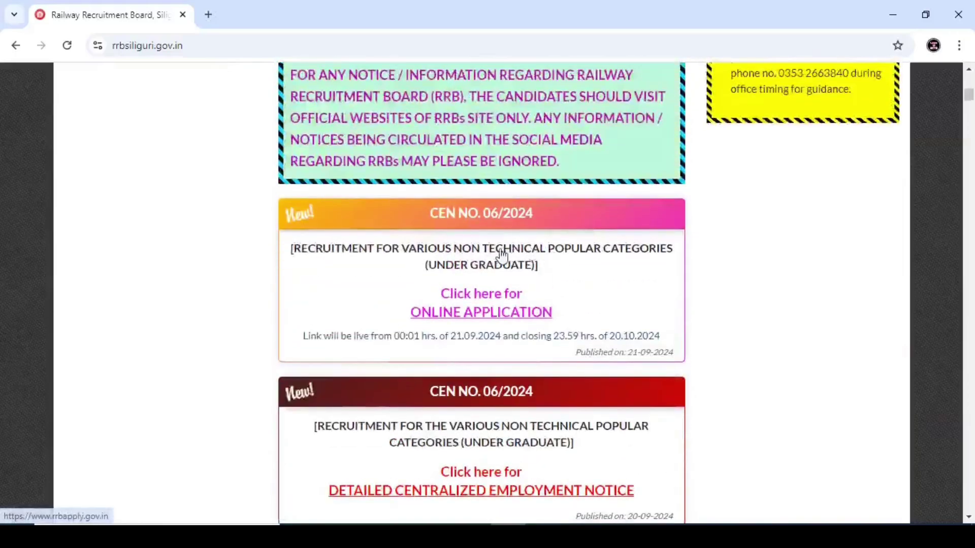
left_click_drag(431, 212, 563, 224)
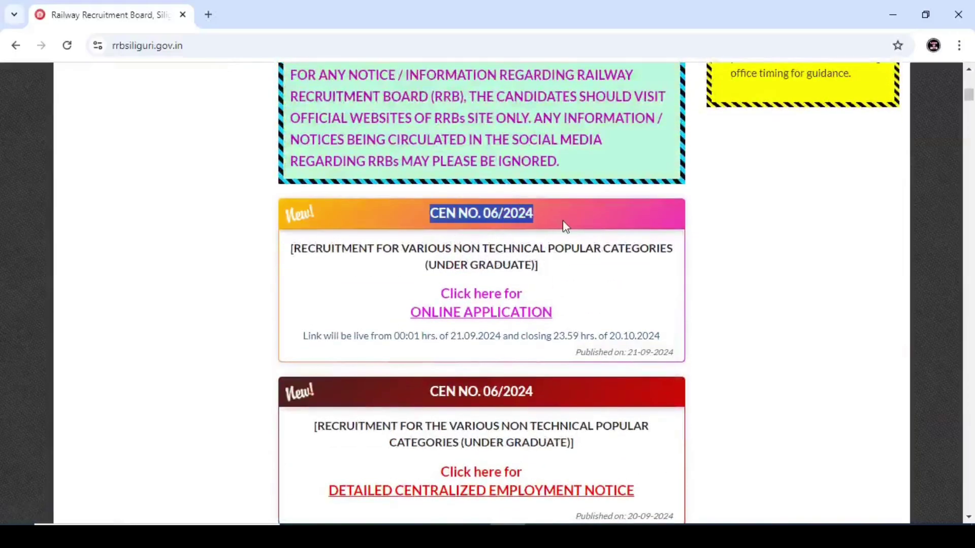
left_click(468, 311)
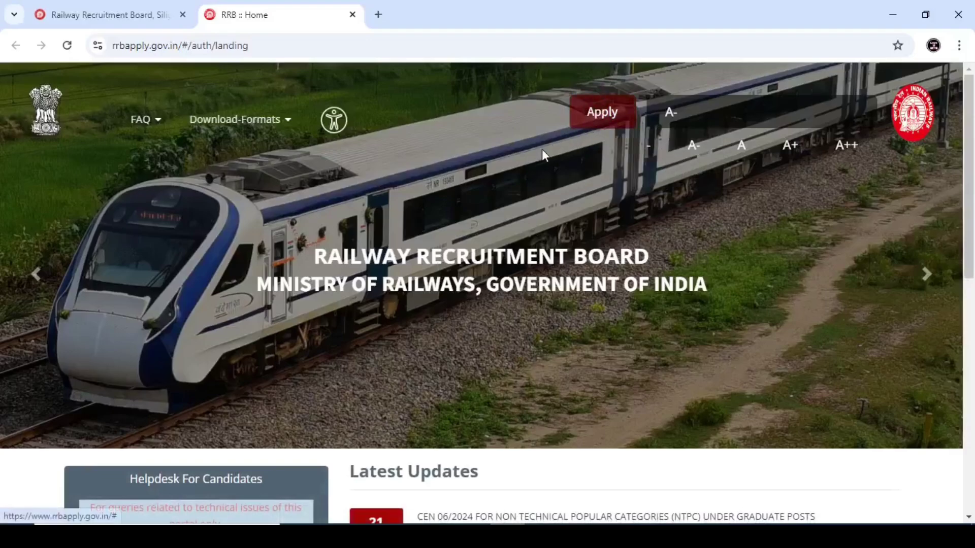
left_click(352, 18)
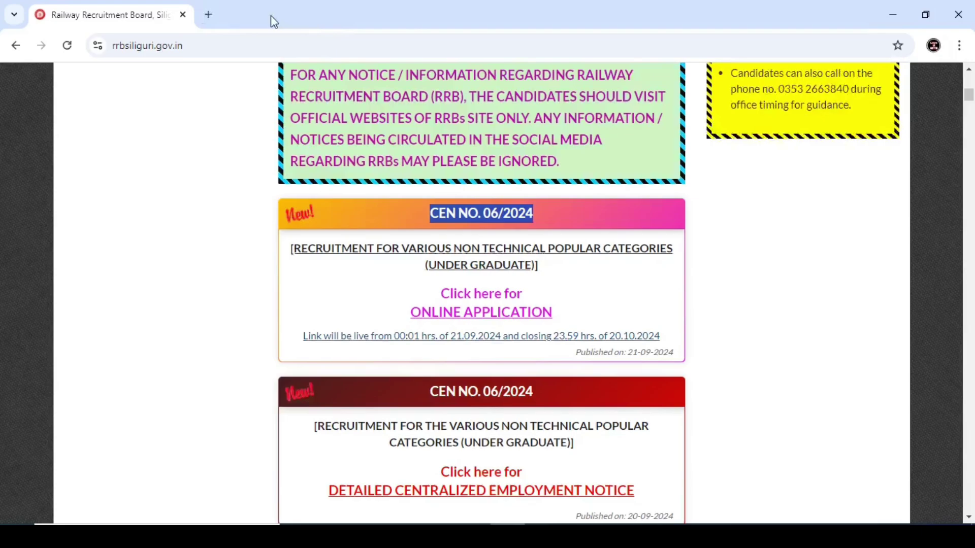
Search for "rrb kolkata" in a new tab and open the RRB Kolkata website.
left_click(209, 14)
type("rr")
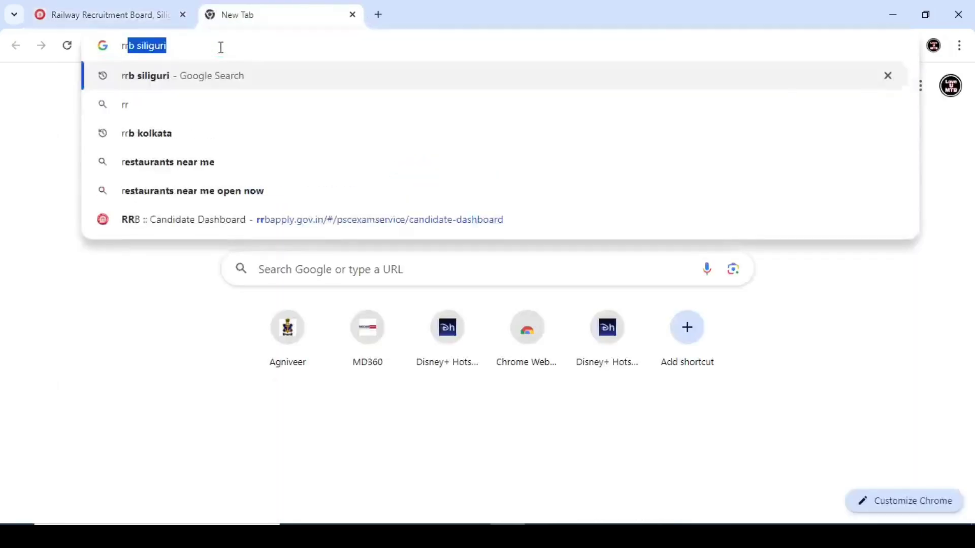
left_click(166, 164)
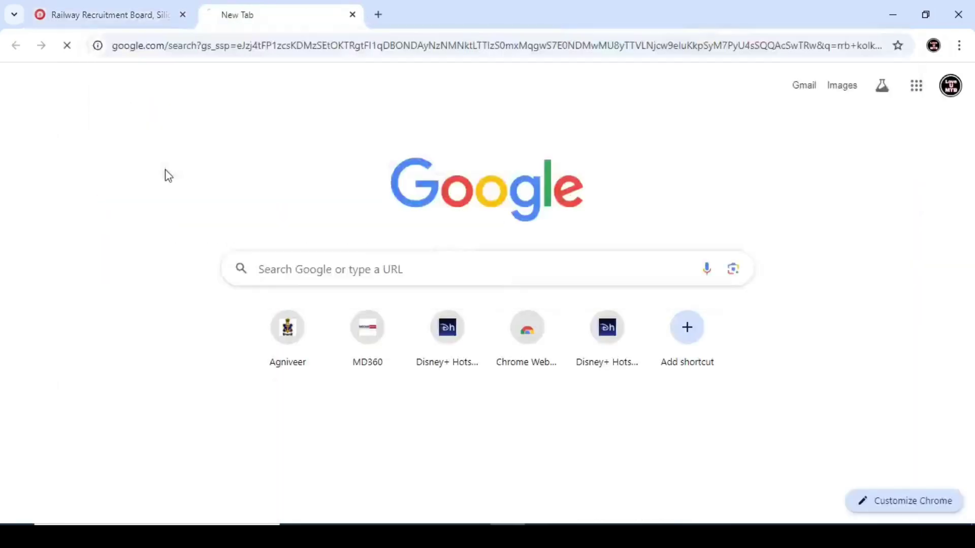
left_click(162, 229)
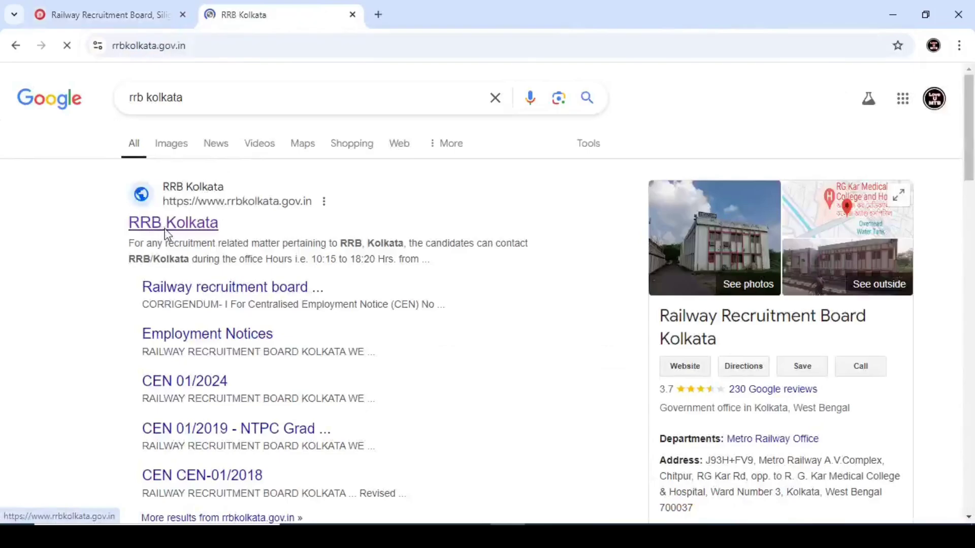
Open the CEN 06/2024 important notices and follow the link to apply for Non Technical Popular Categories (Under Graduate) posts.
scroll(585, 241, "down", 8)
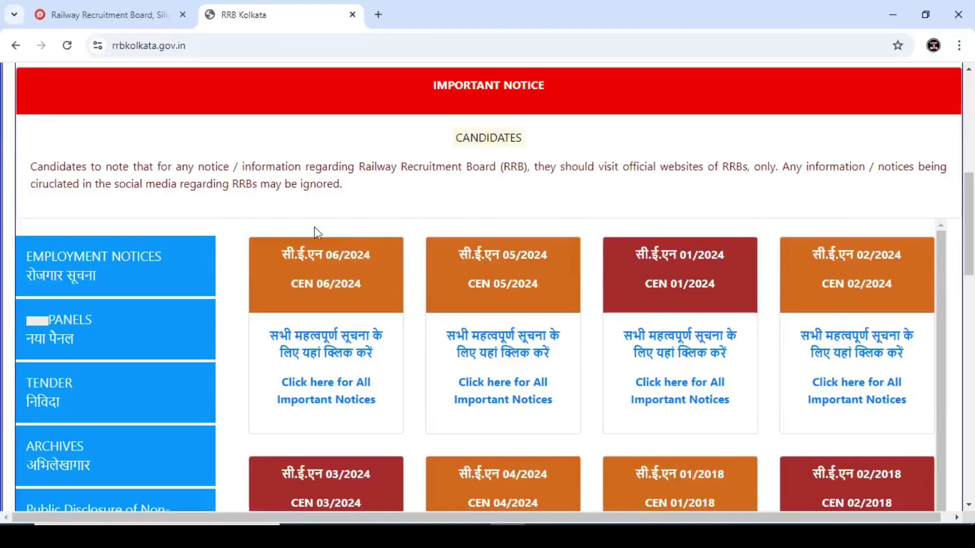
scroll(349, 232, "down", 1)
scroll(318, 245, "up", 1)
left_click_drag(327, 283, 374, 289)
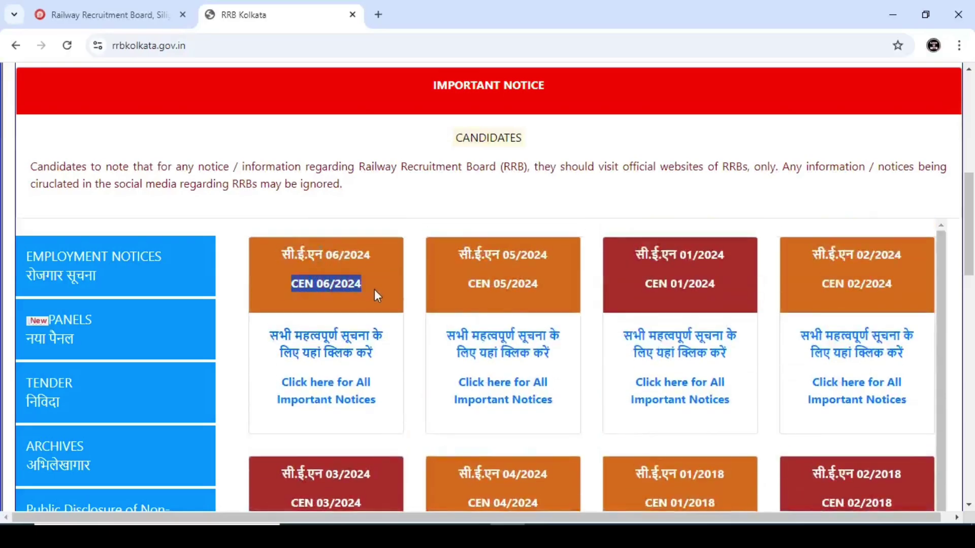
left_click(332, 394)
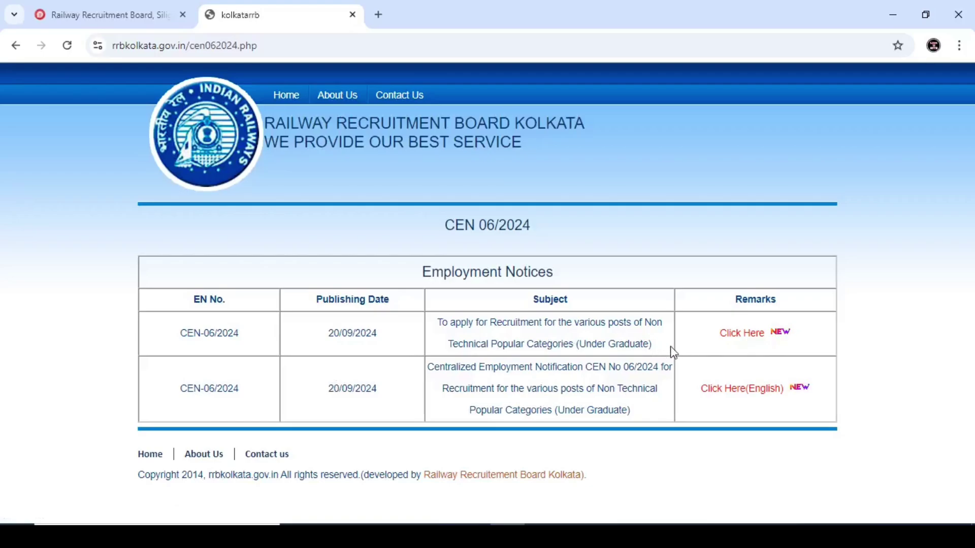
left_click(739, 337)
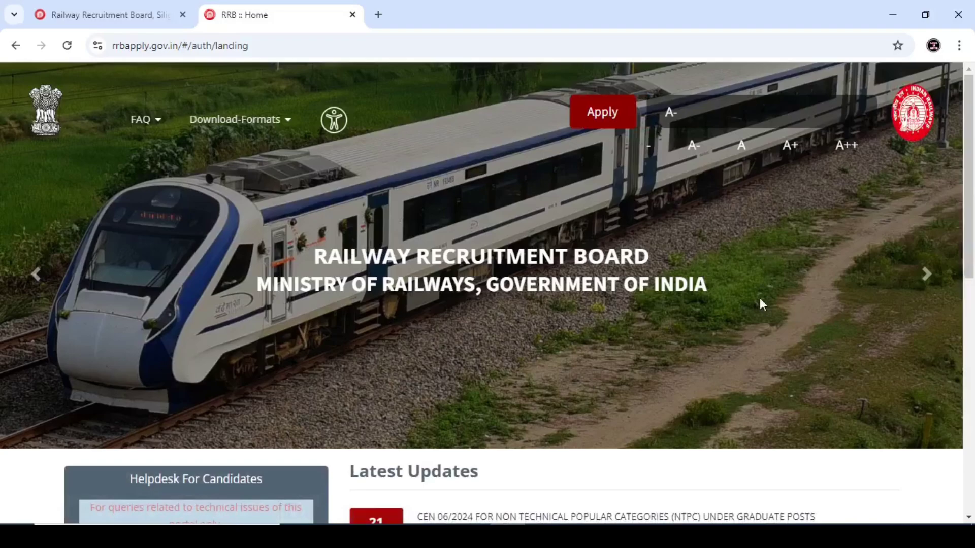
Start creating a new applicant account, acknowledge the note, and set the country of nationality to India.
mouse_move(599, 114)
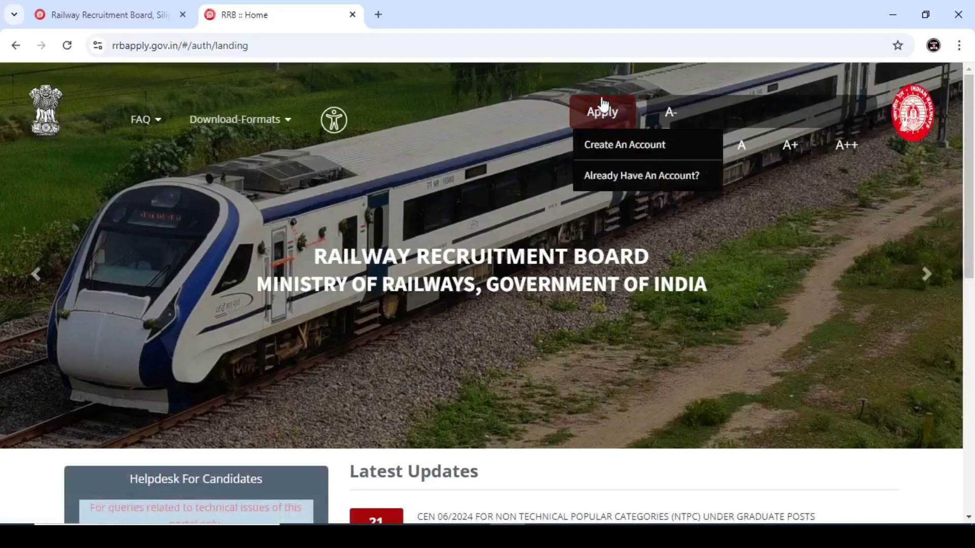
left_click(606, 148)
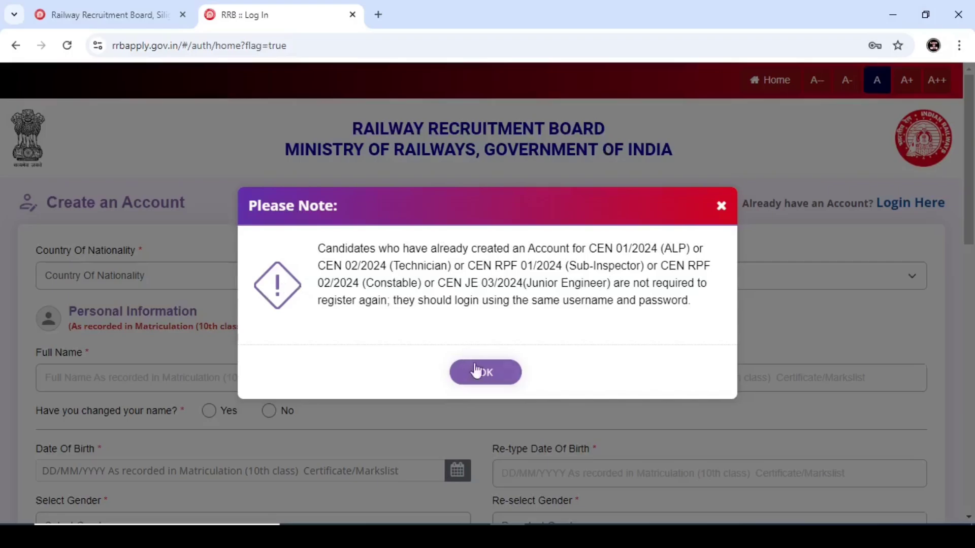
left_click(485, 378)
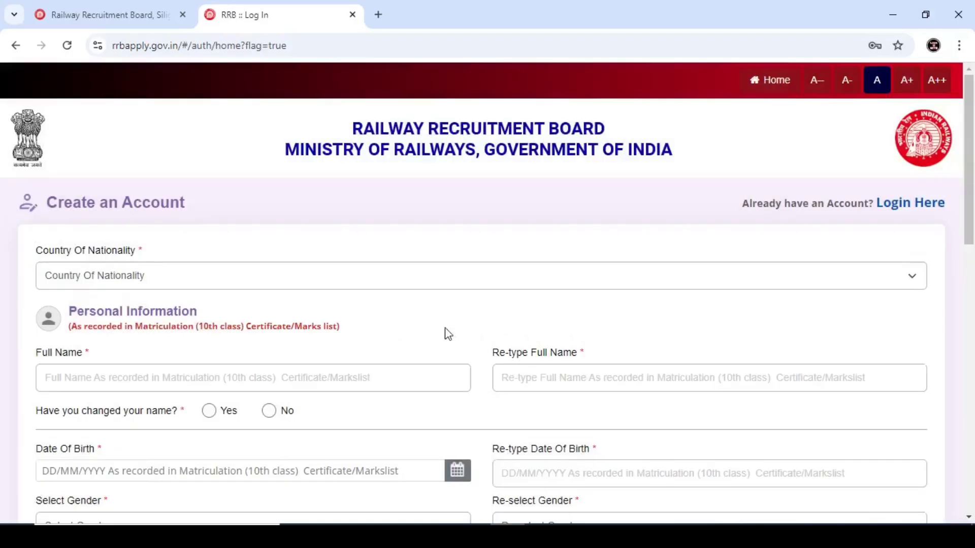
left_click(177, 281)
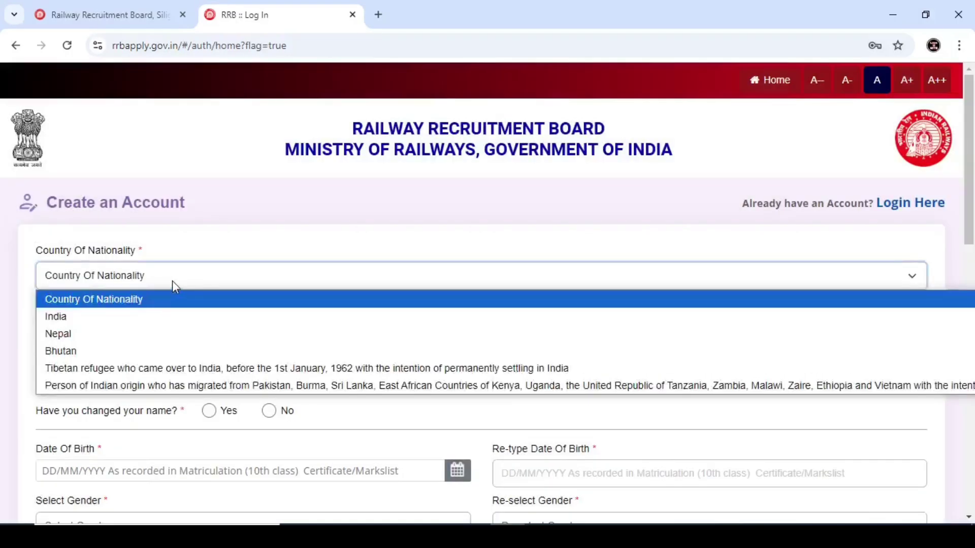
left_click(97, 316)
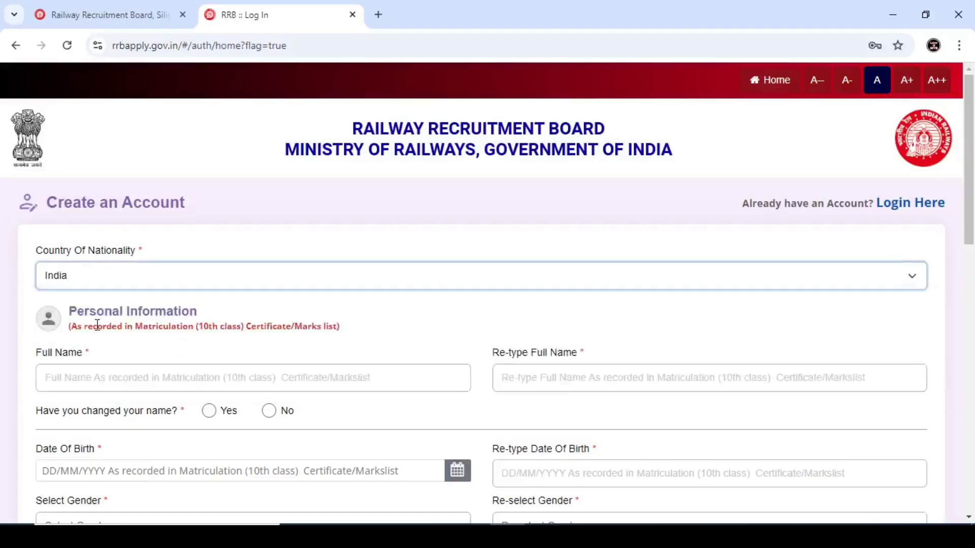
Examine the full name and re-type full name fields in the personal information section.
scroll(251, 267, "down", 2)
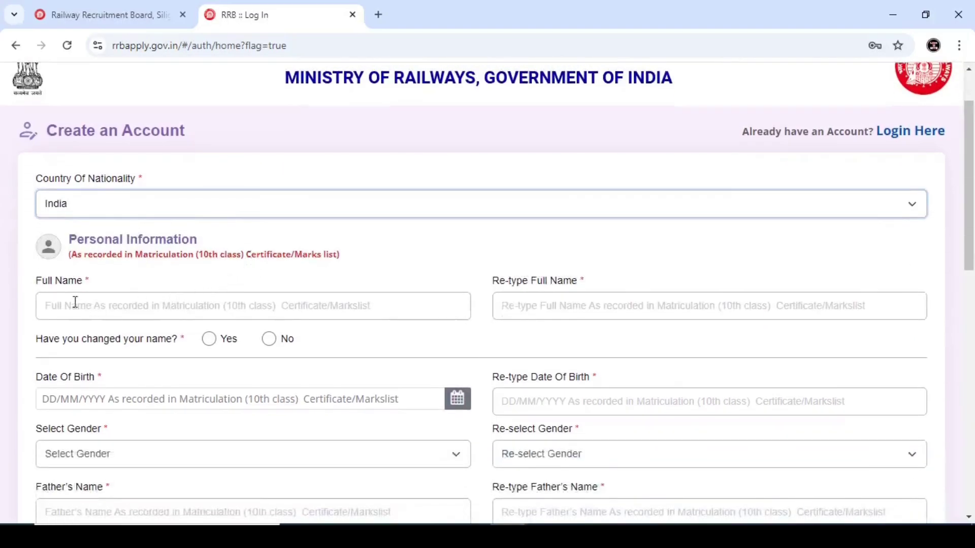
left_click_drag(31, 280, 82, 279)
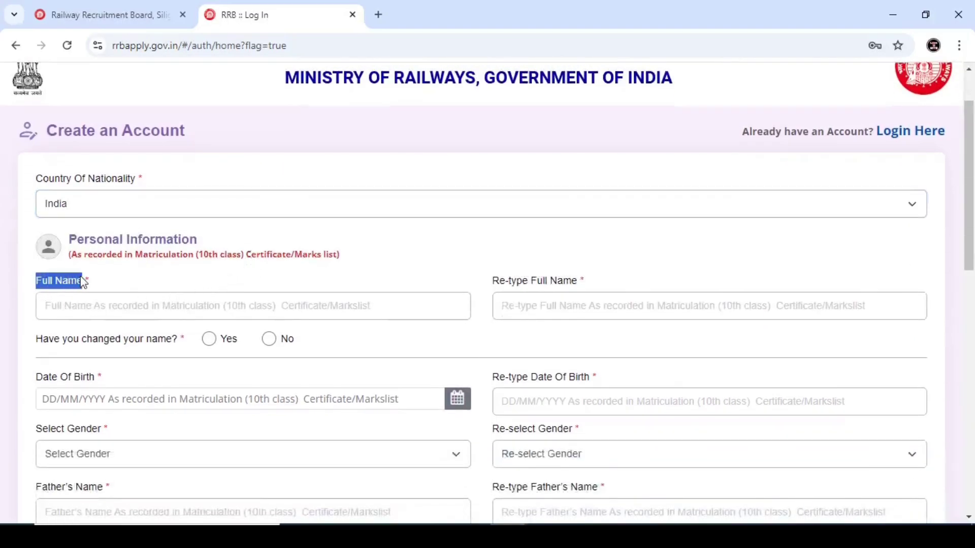
left_click(107, 283)
left_click_drag(488, 284, 610, 283)
left_click(607, 281)
scroll(609, 279, "down", 3)
scroll(606, 273, "up", 1)
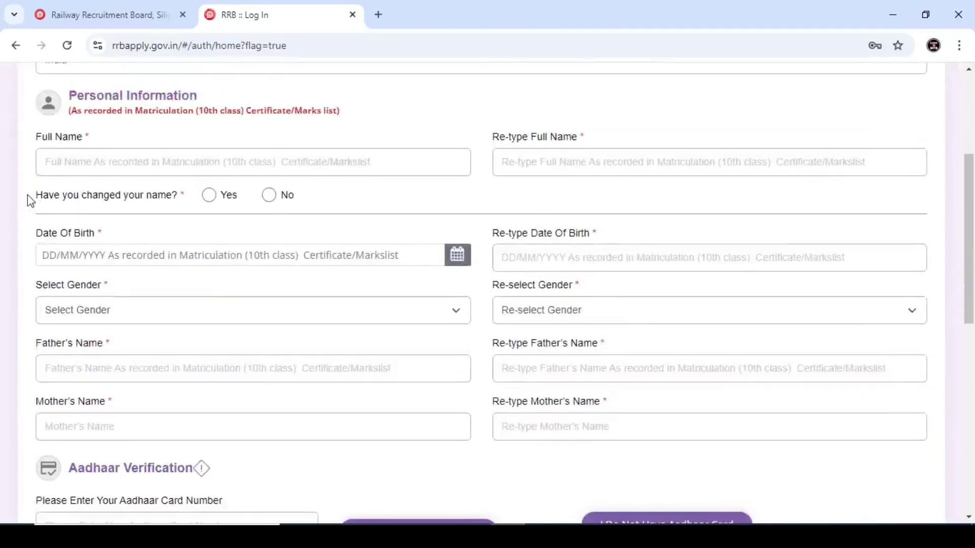
Try Yes for the changed-name question, agree to the information notice, and set the answer to No.
left_click_drag(27, 193, 208, 197)
left_click(208, 196)
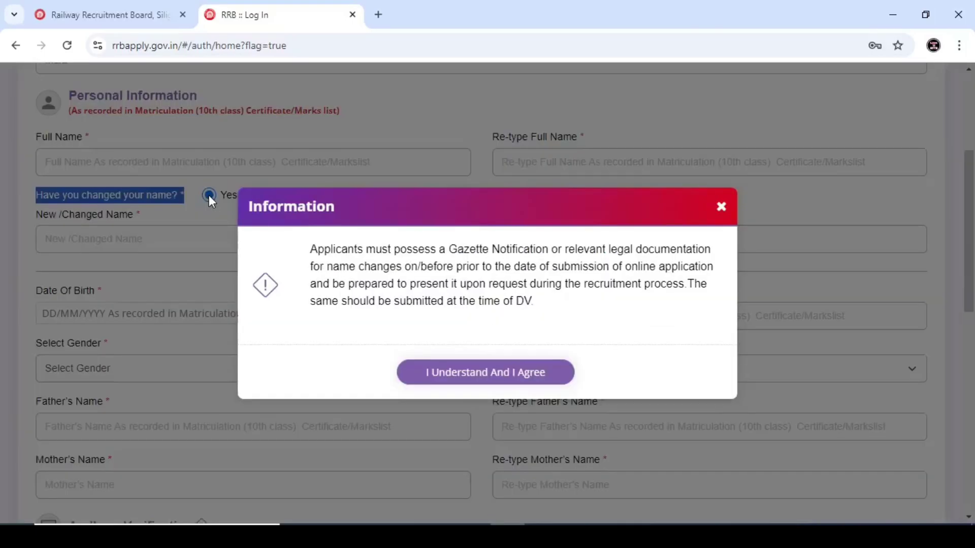
left_click(481, 378)
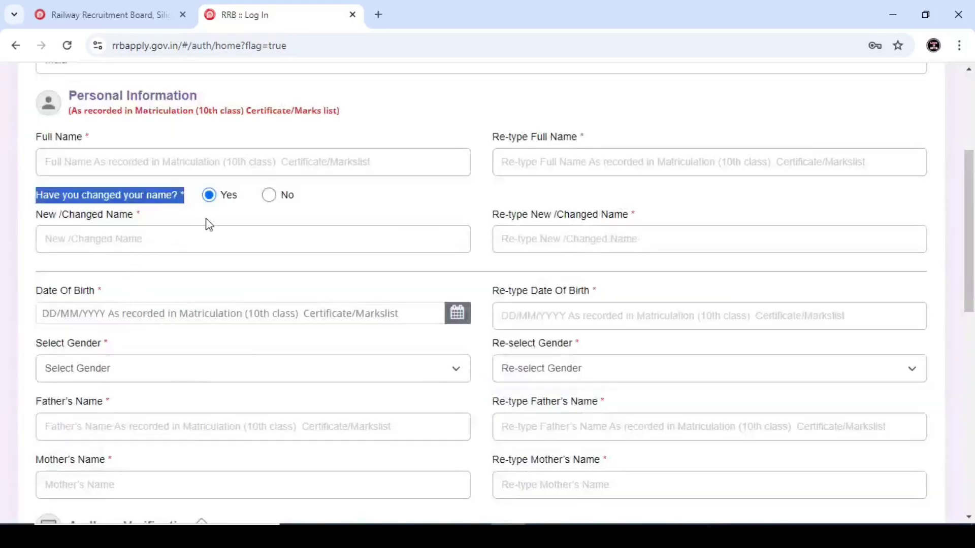
left_click(269, 196)
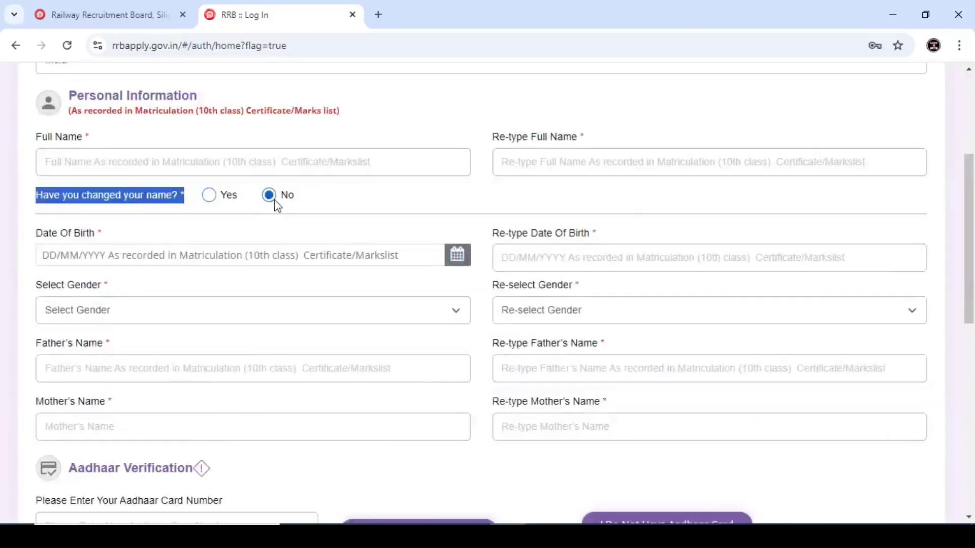
left_click(339, 209)
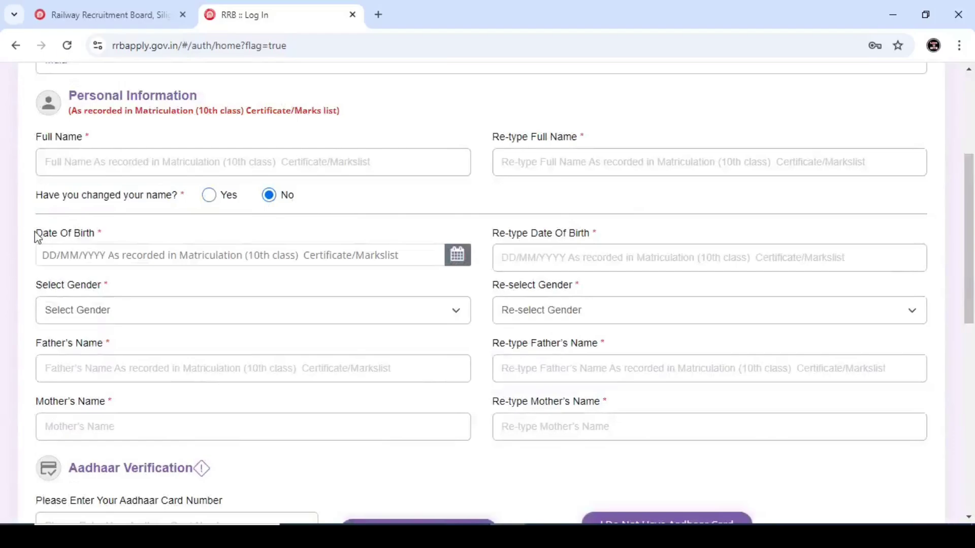
Review the date of birth and its re-type field, and set both gender fields to Male.
left_click_drag(35, 233, 108, 232)
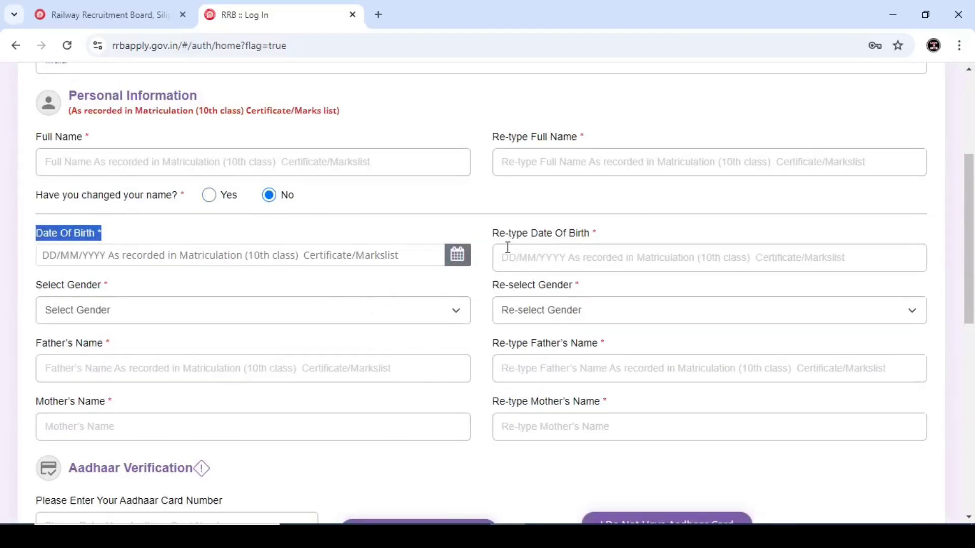
left_click_drag(497, 244, 607, 233)
left_click(607, 233)
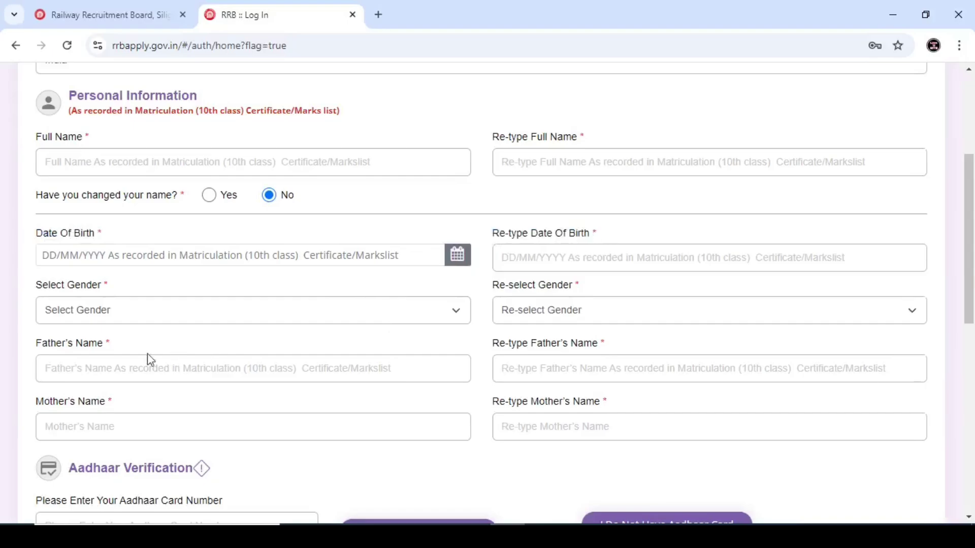
left_click(41, 305)
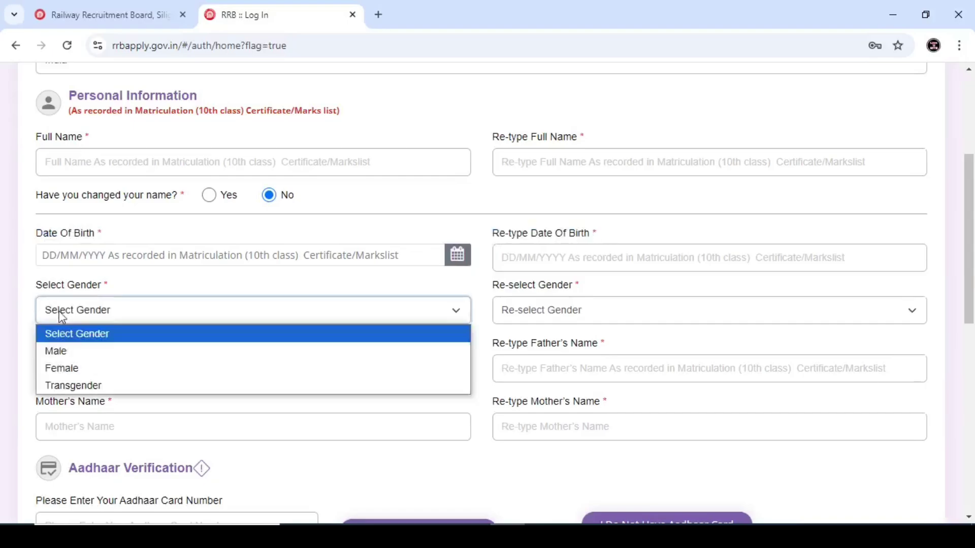
left_click(87, 356)
left_click(575, 308)
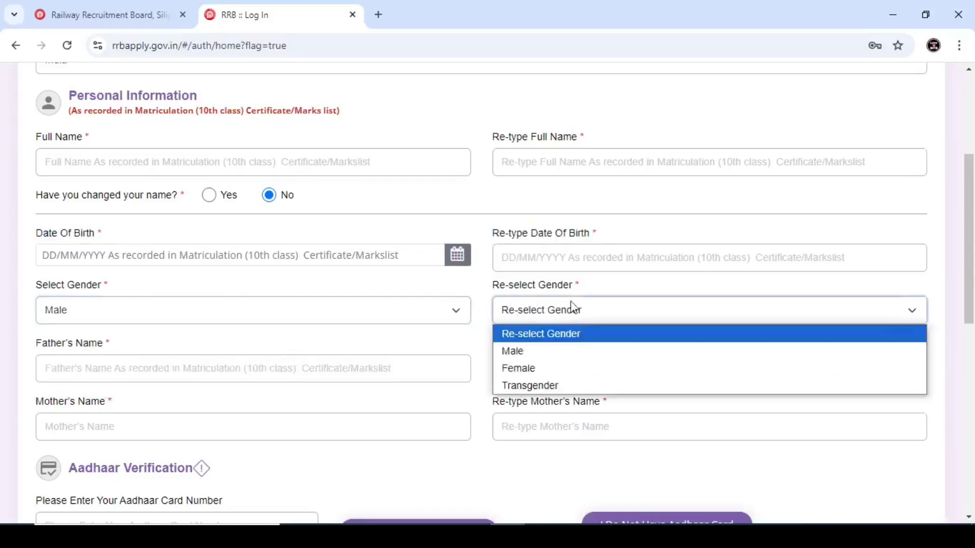
left_click(524, 351)
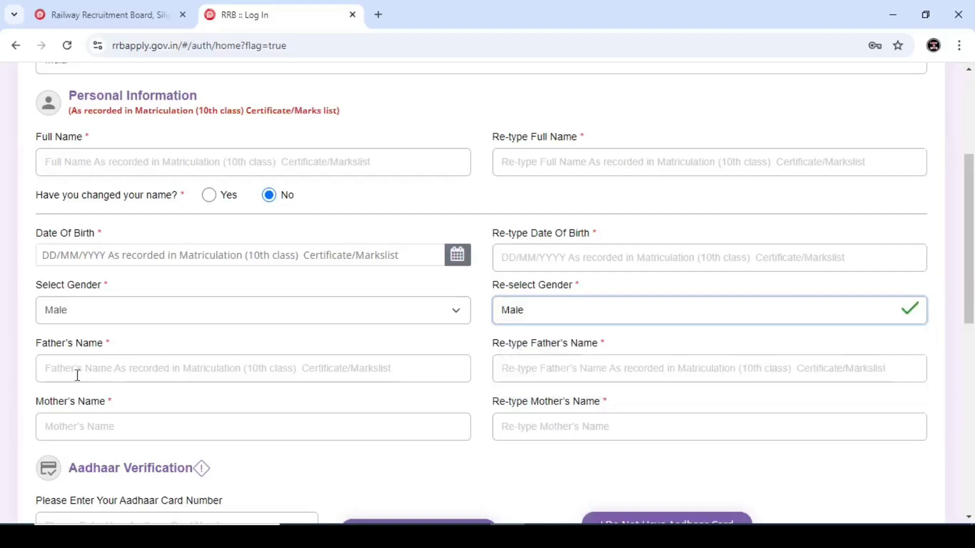
Examine the father's name and mother's name fields together with their re-type fields.
left_click_drag(35, 348, 82, 344)
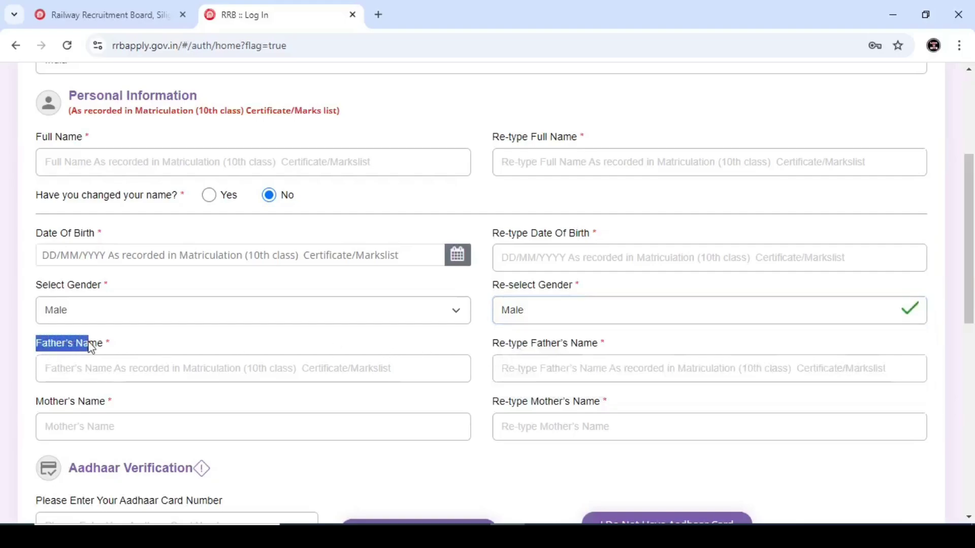
left_click_drag(491, 344, 599, 346)
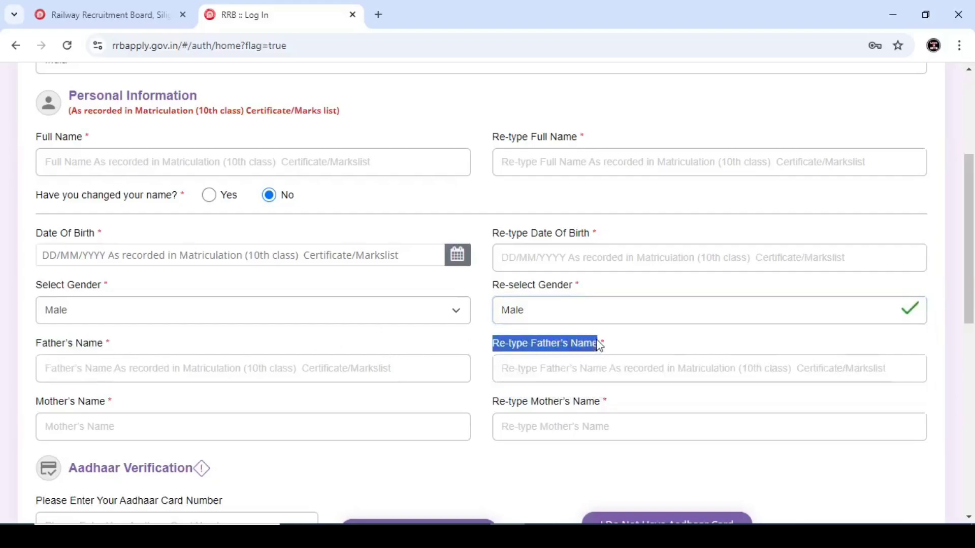
left_click(607, 345)
scroll(600, 337, "down", 2)
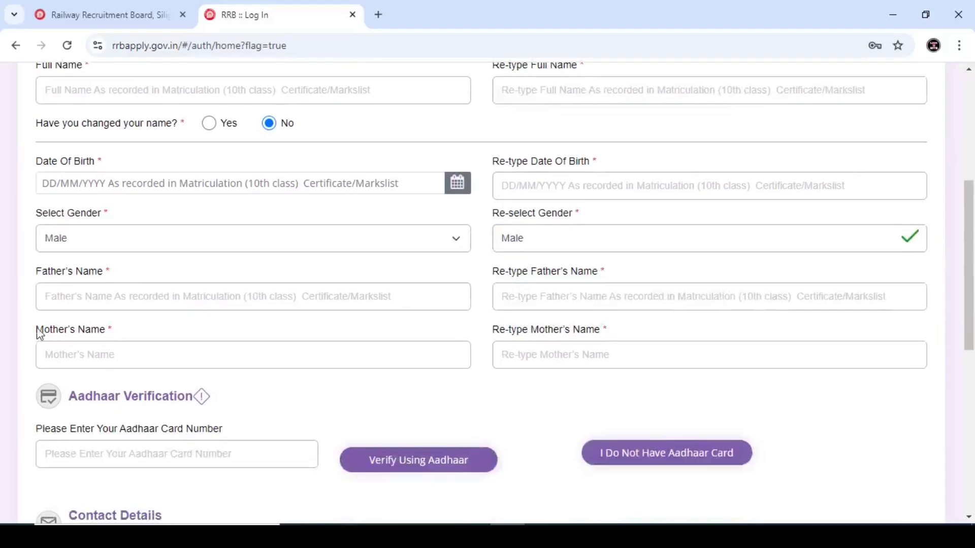
left_click_drag(38, 334, 114, 337)
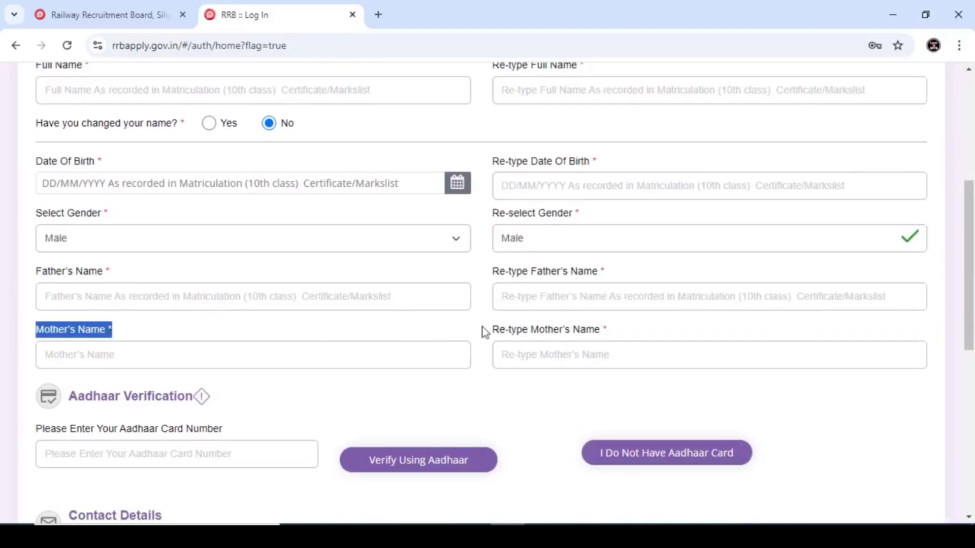
left_click_drag(484, 333, 620, 335)
left_click(621, 336)
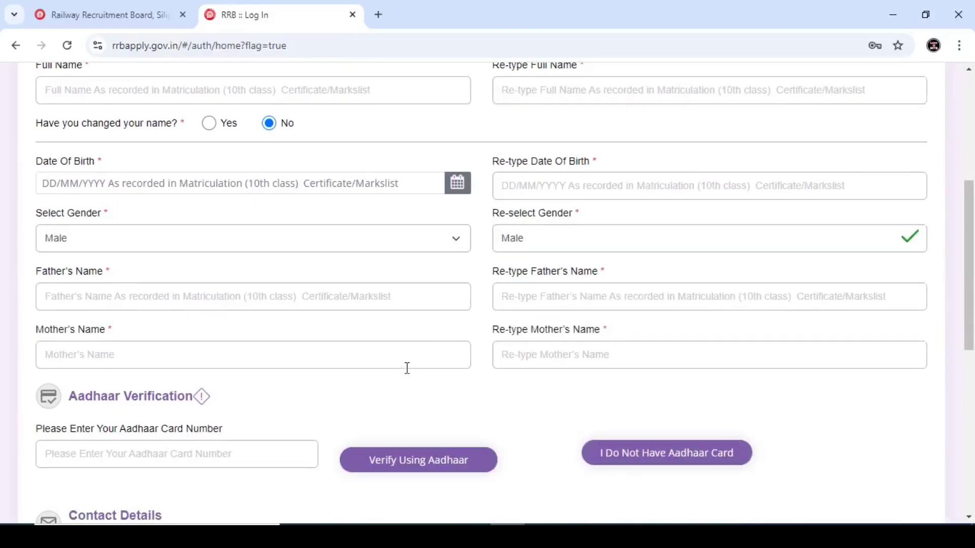
Declare the Aadhaar details the same as on the matriculation certificate, consent to their use, and verify the Aadhaar card.
scroll(407, 368, "down", 3)
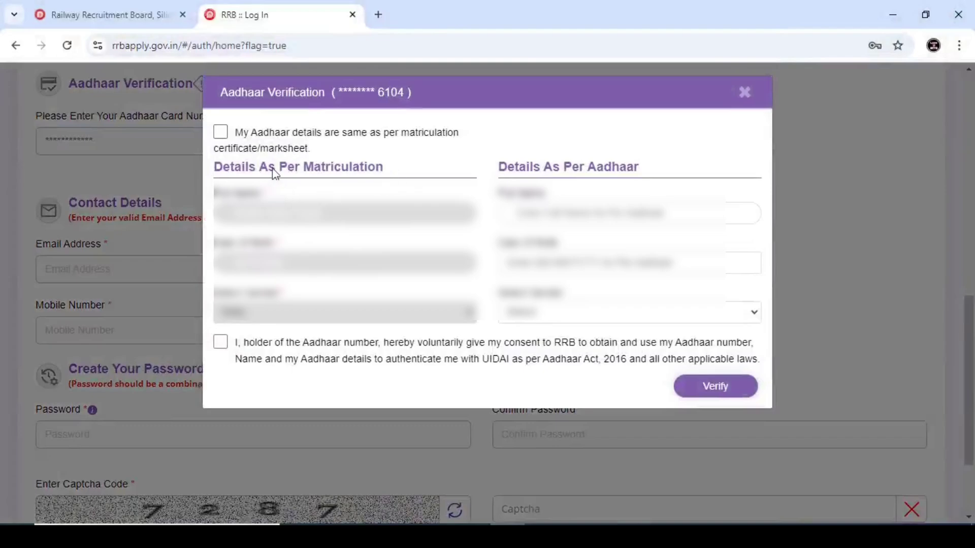
left_click_drag(243, 140, 323, 147)
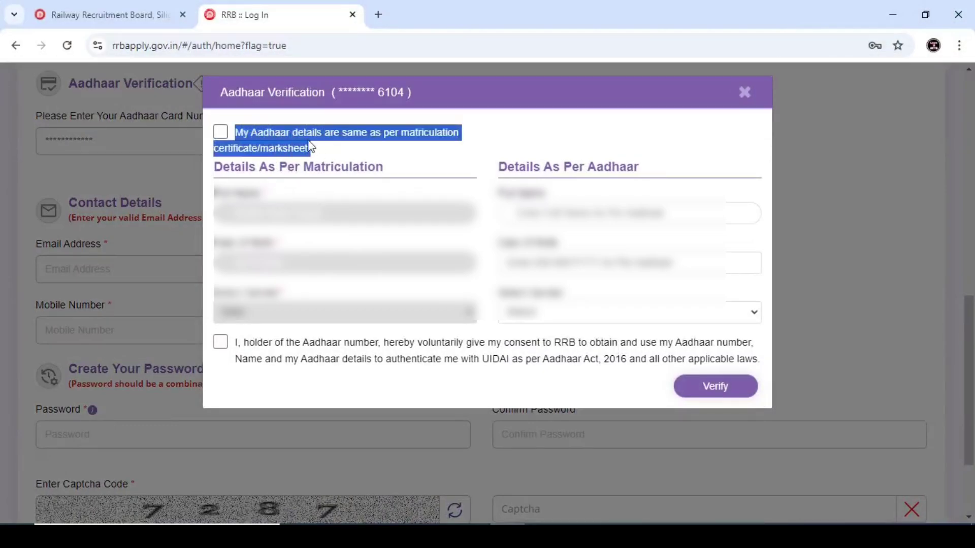
left_click(256, 135)
left_click(254, 135)
left_click(248, 120)
left_click(222, 132)
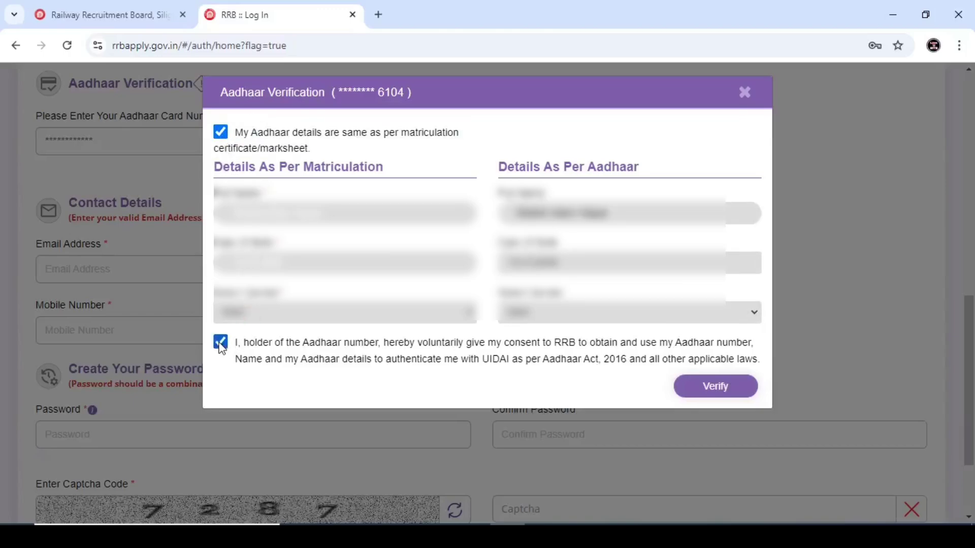
left_click(707, 388)
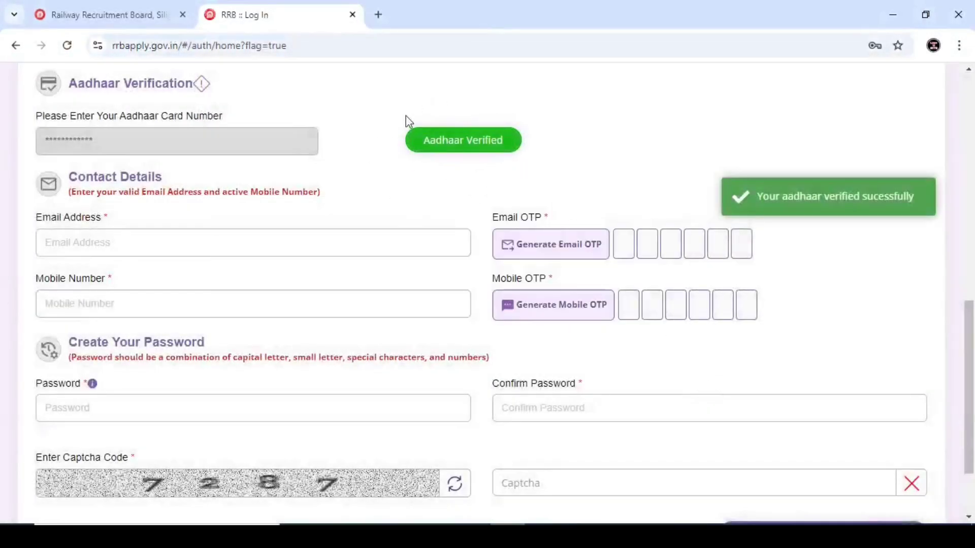
Enter the applicant's email address in the contact details and generate the email and mobile OTPs.
left_click(92, 245)
type("d")
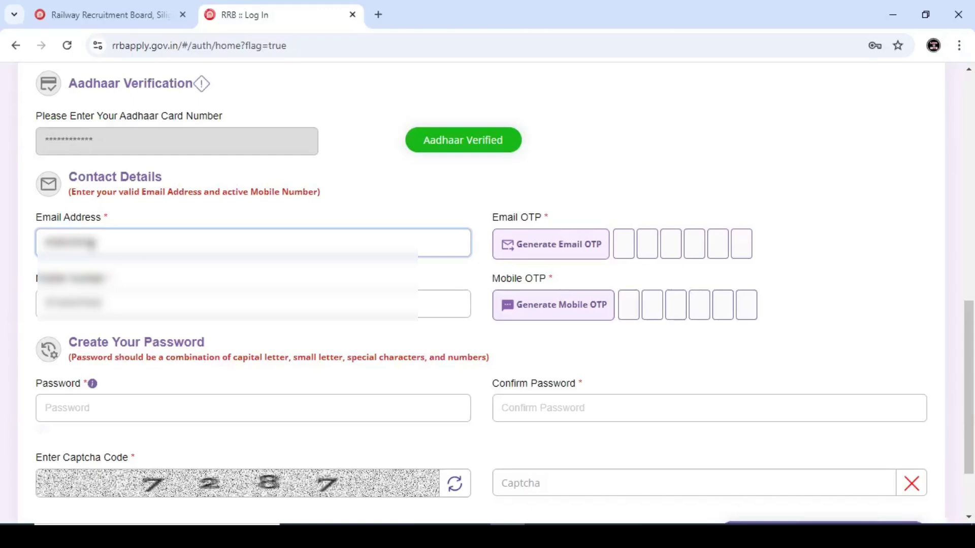
type("h123")
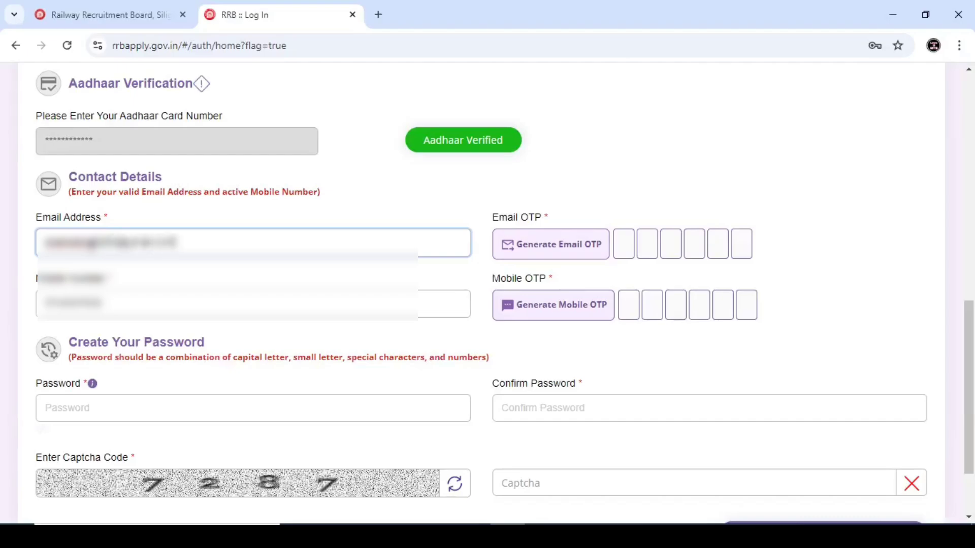
left_click(545, 249)
left_click(538, 302)
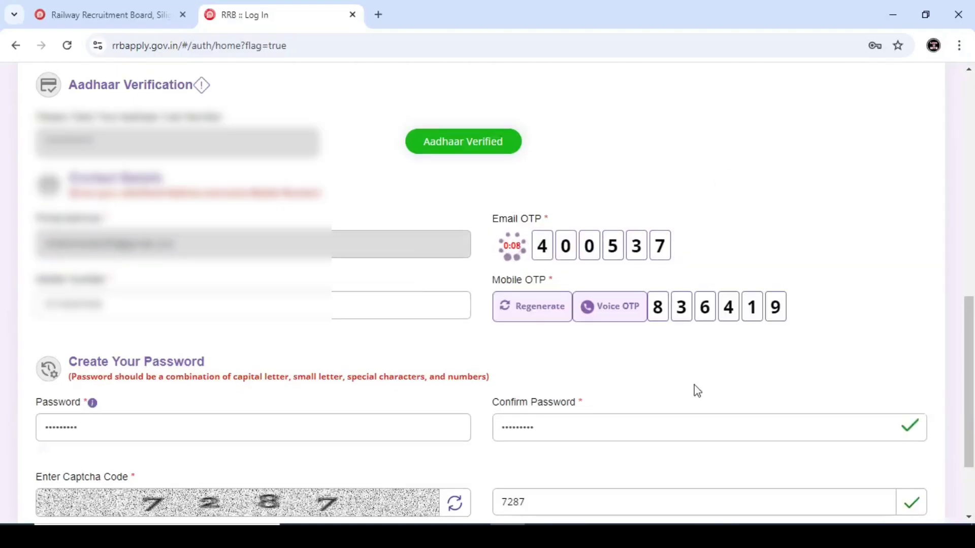
Open the preview of the account details from the completed Create an Account form.
scroll(694, 389, "down", 2)
scroll(697, 391, "down", 1)
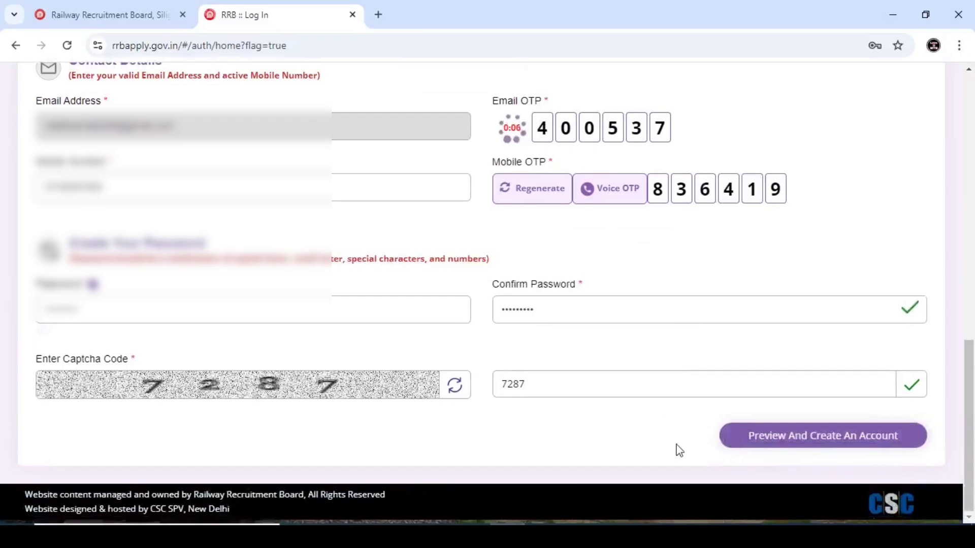
left_click(746, 450)
left_click(776, 447)
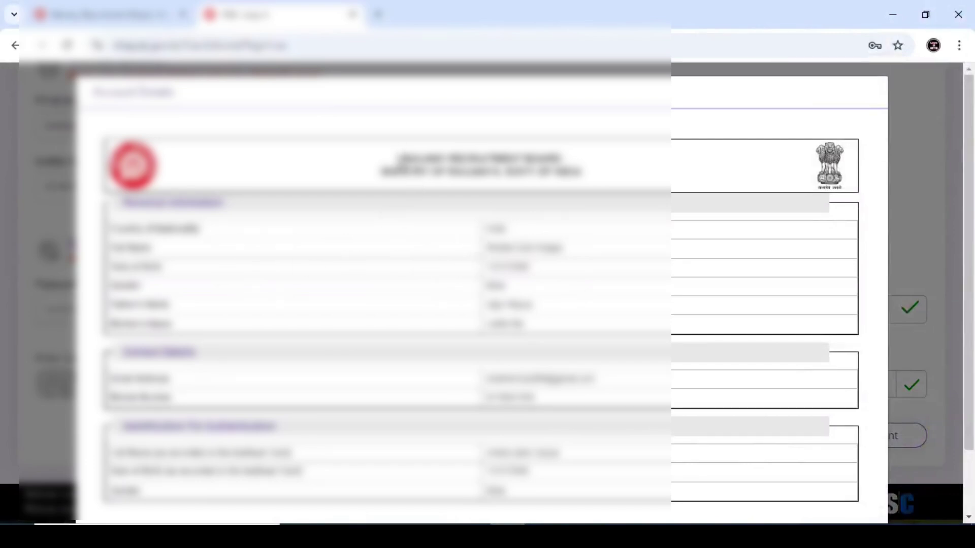
Review the previewed account details, confirm they have been re-checked and found correct, and create the account.
left_click_drag(400, 161, 592, 185)
left_click(556, 240)
scroll(546, 248, "down", 2)
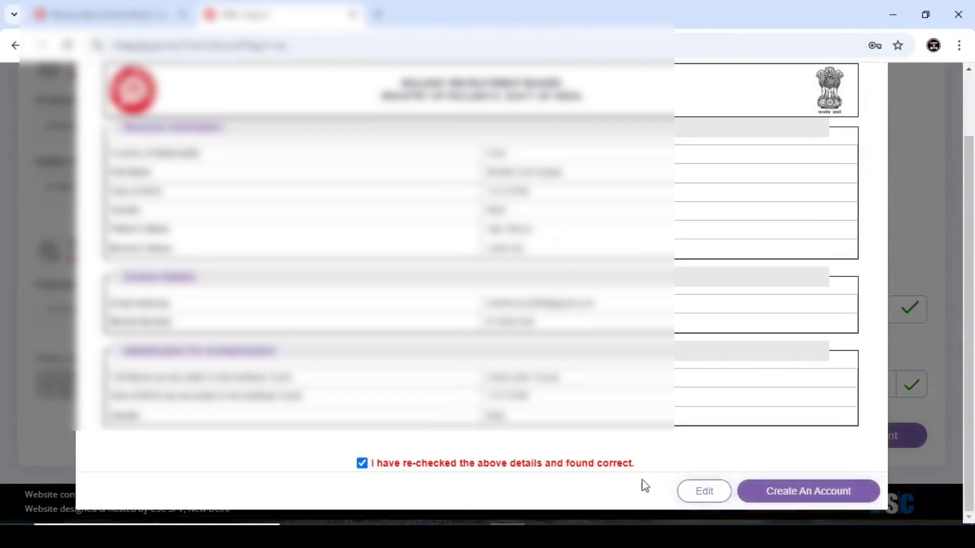
left_click(808, 492)
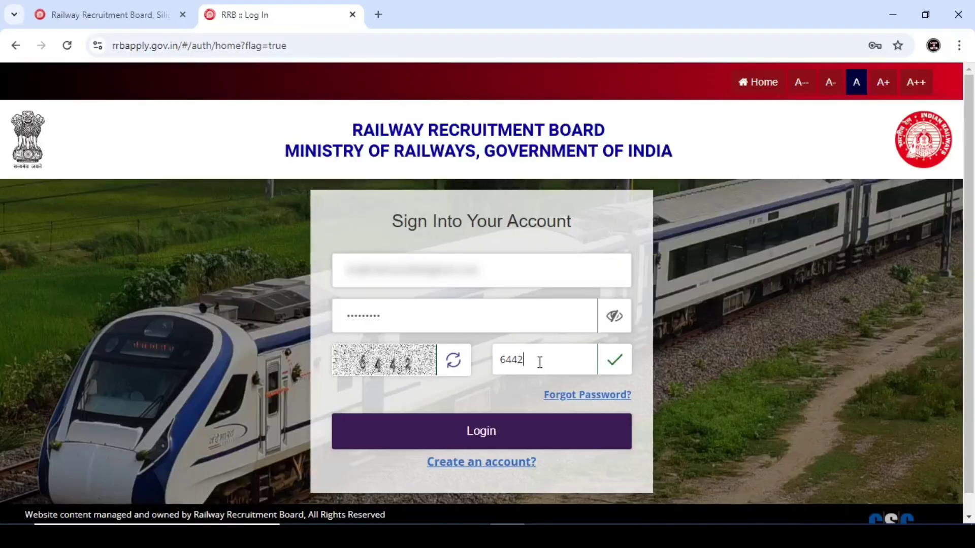
Log in to the newly created account and save its login credentials in the browser.
left_click(491, 432)
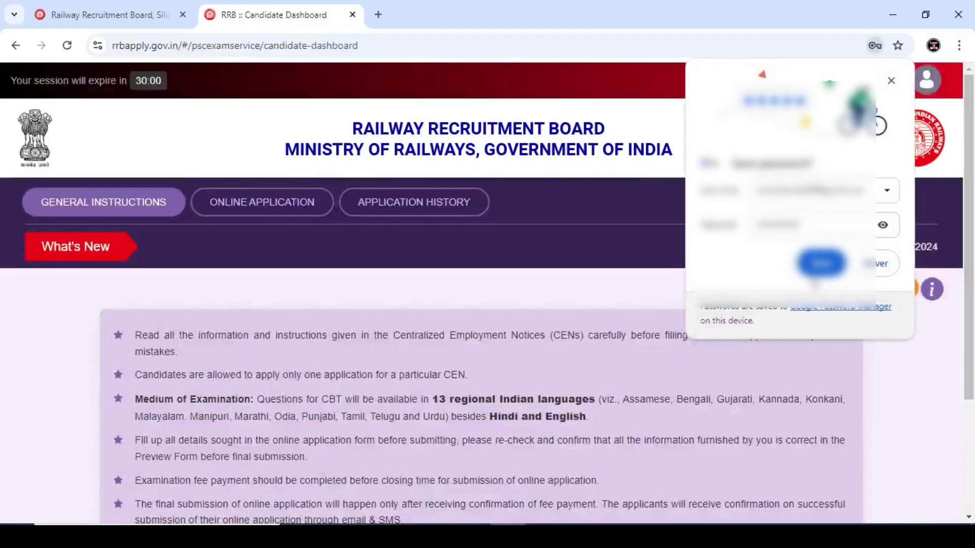
left_click(813, 269)
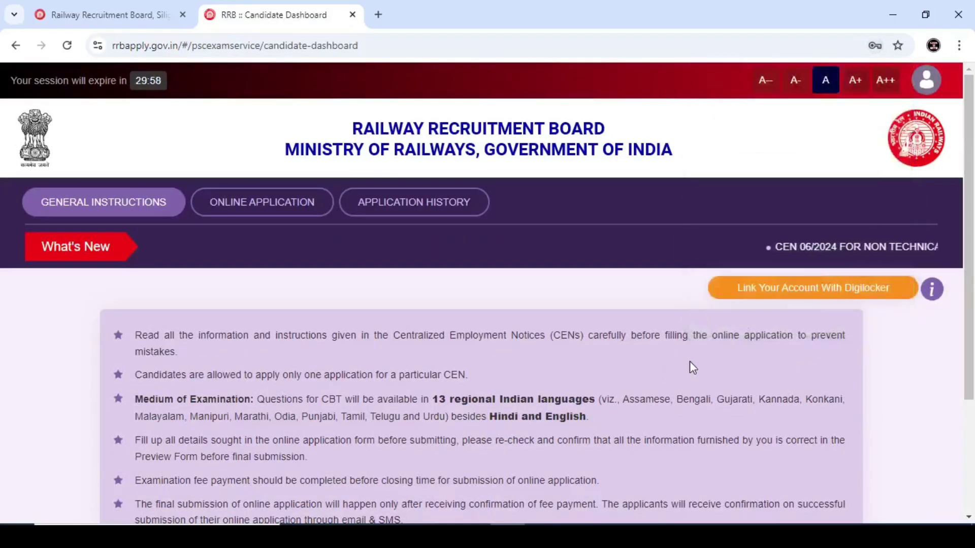
Look at the application history and general instructions pages, and open the online application section.
left_click(268, 204)
left_click(391, 209)
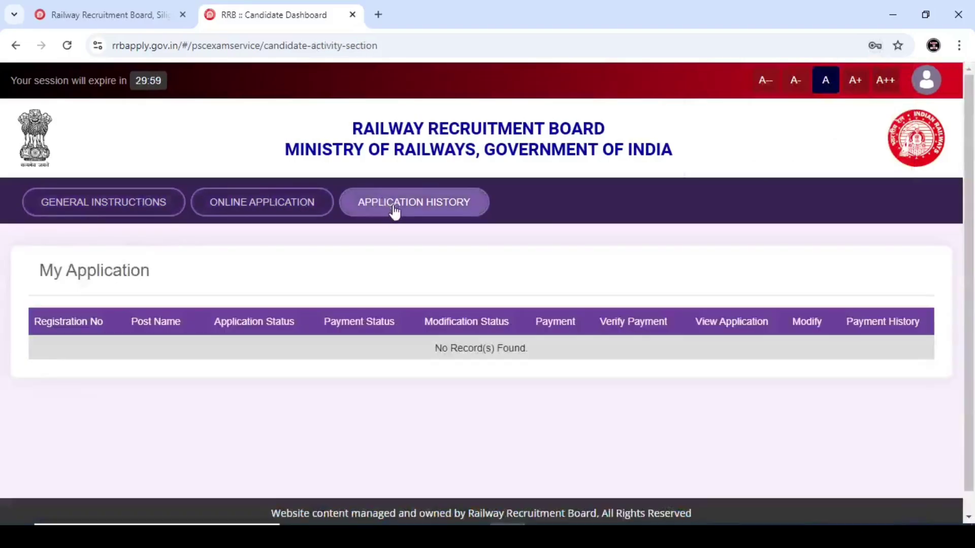
left_click(267, 212)
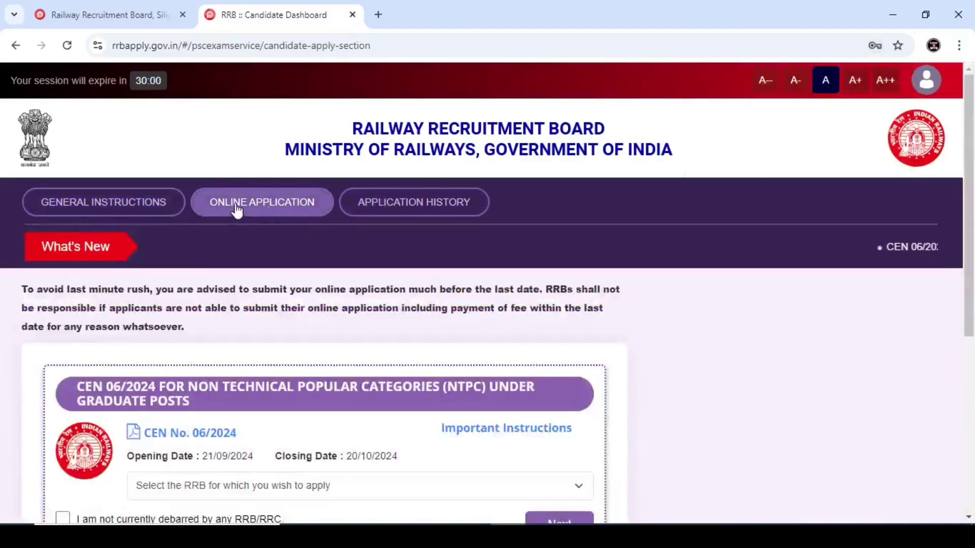
left_click(163, 206)
left_click(255, 208)
Examine the heading of the CEN 06/2024 NTPC Under Graduate Posts listing.
scroll(468, 273, "down", 3)
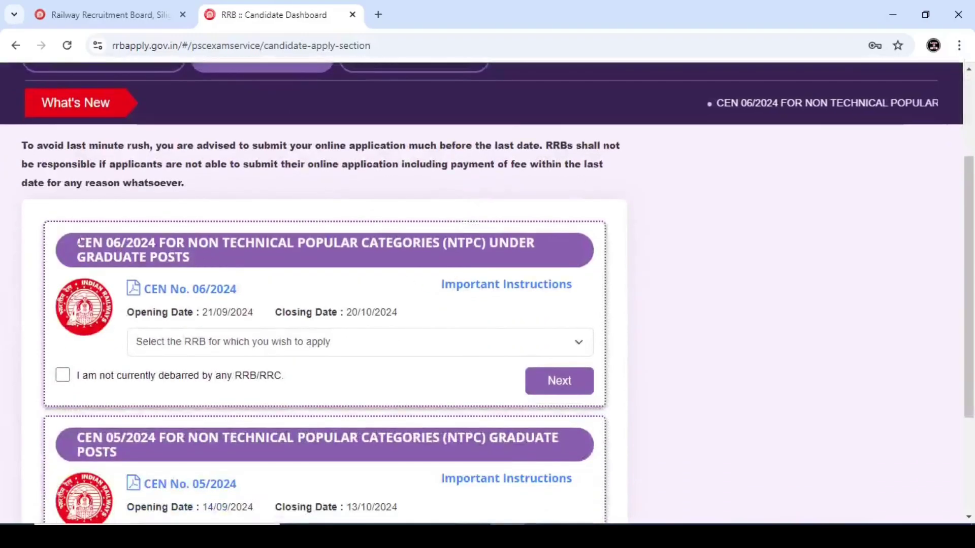
left_click_drag(76, 243, 189, 257)
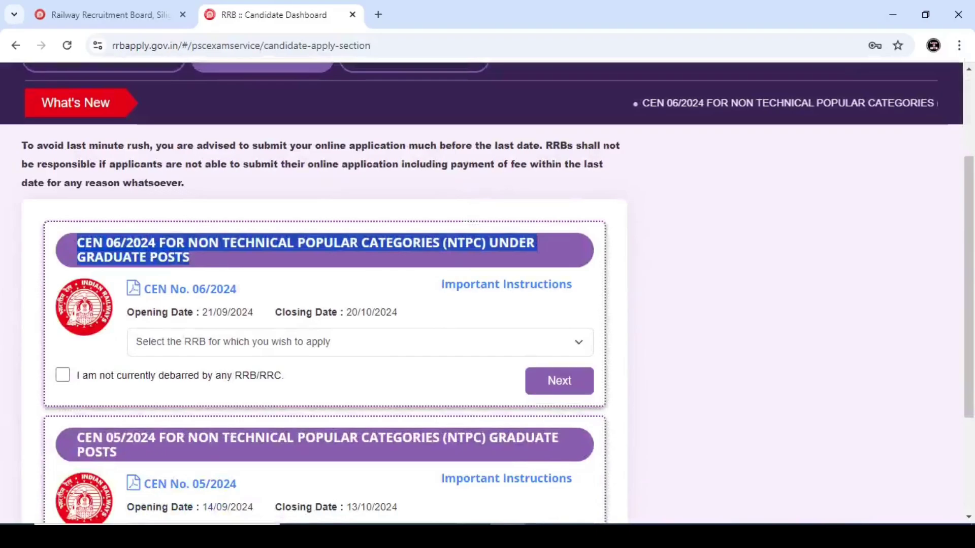
left_click(206, 264)
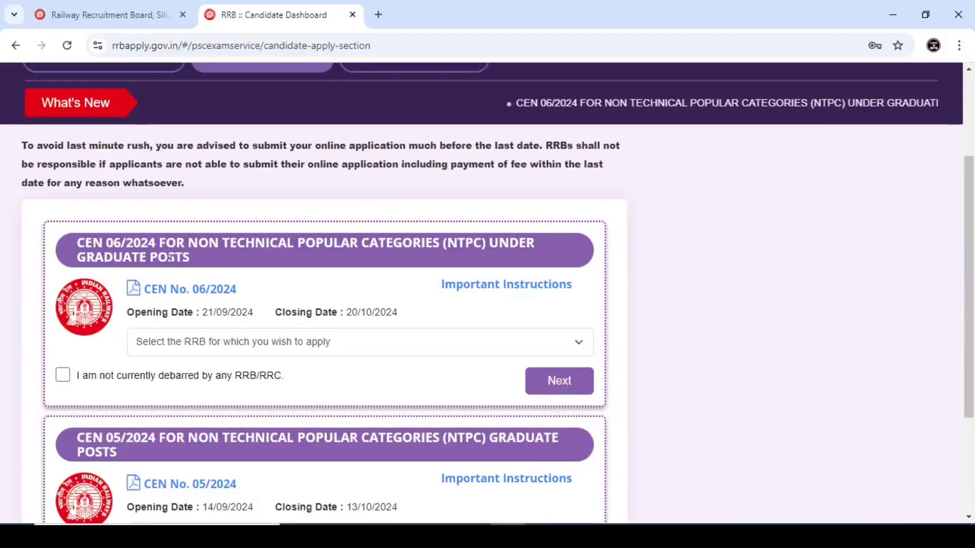
left_click_drag(75, 243, 198, 261)
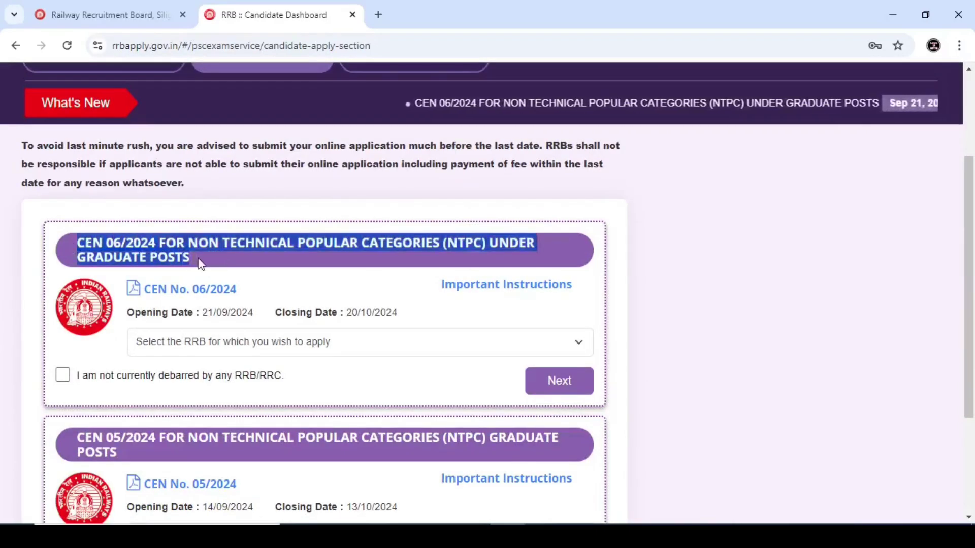
left_click(198, 261)
left_click_drag(76, 242, 200, 261)
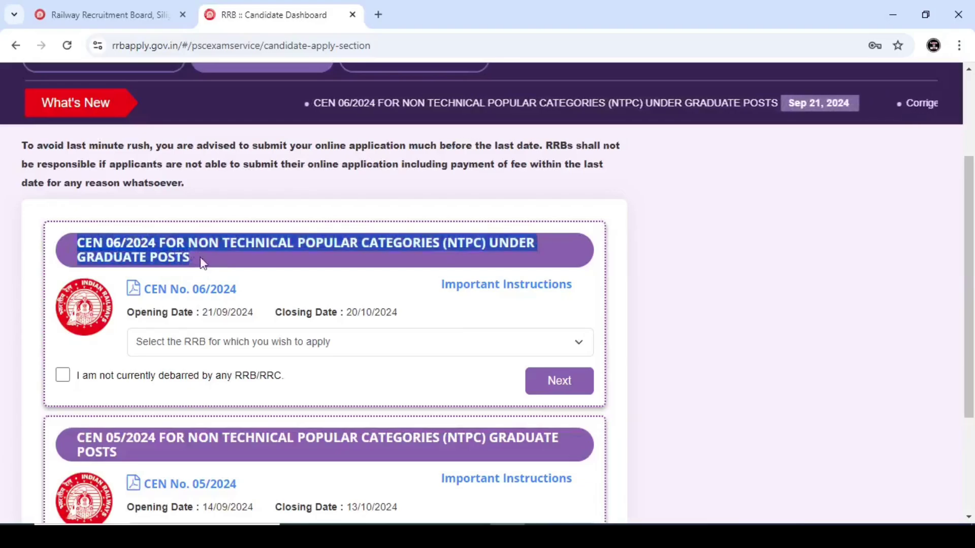
left_click(200, 261)
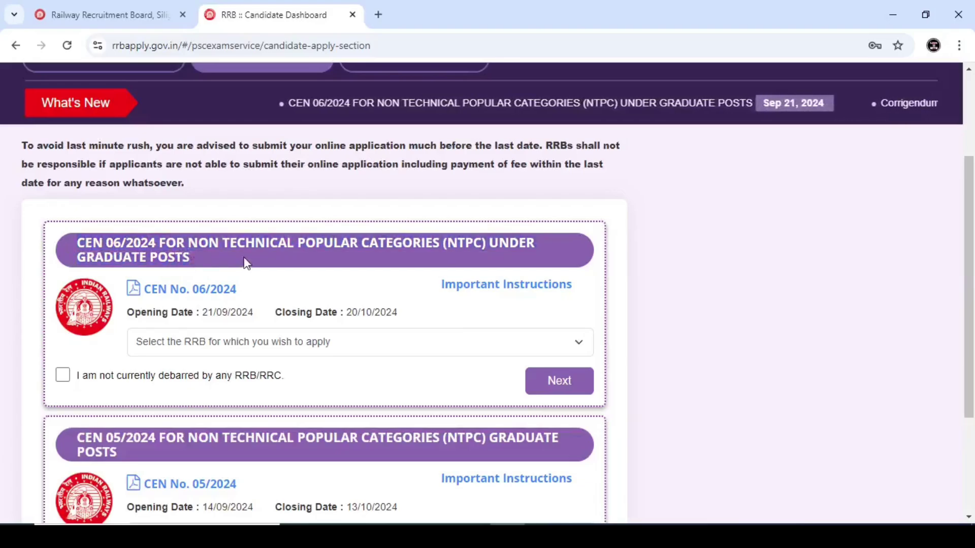
Choose Kolkata as the RRB for CEN 06/2024, declare not being debarred, proceed to the application form, and dismiss its information notice.
left_click(214, 347)
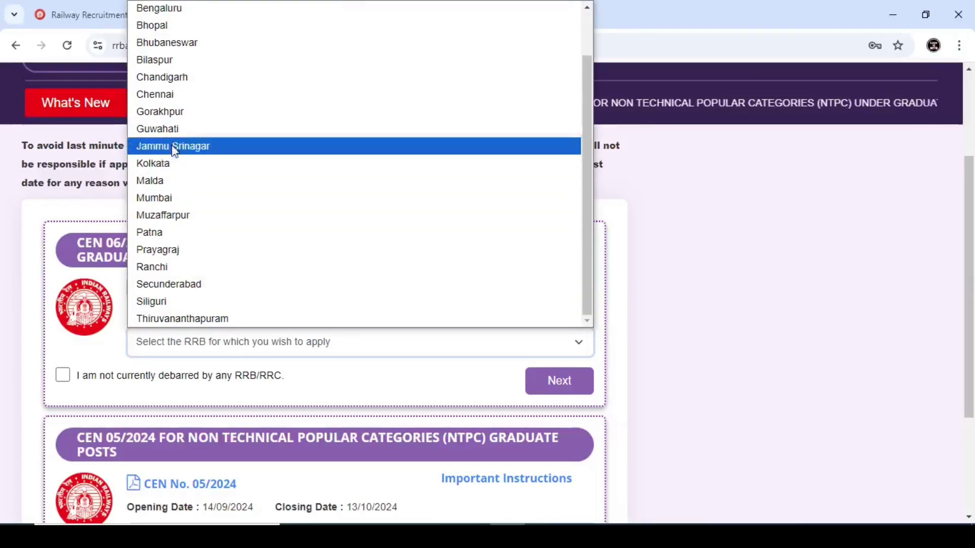
left_click(168, 163)
left_click(63, 375)
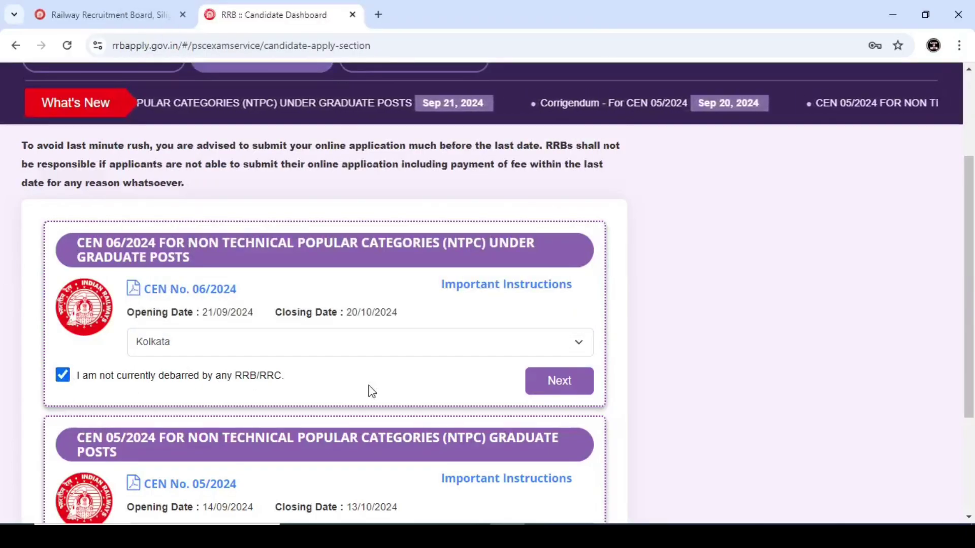
left_click(575, 390)
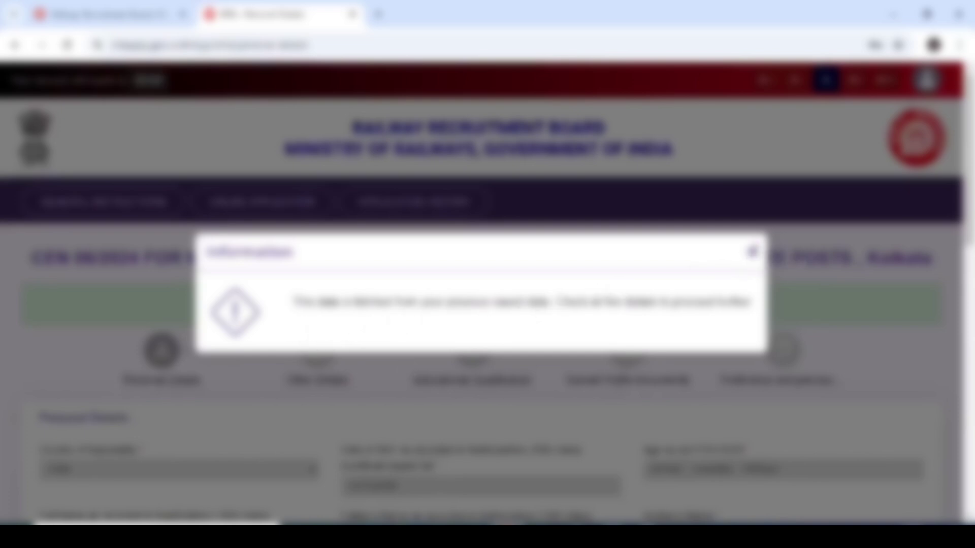
left_click(751, 253)
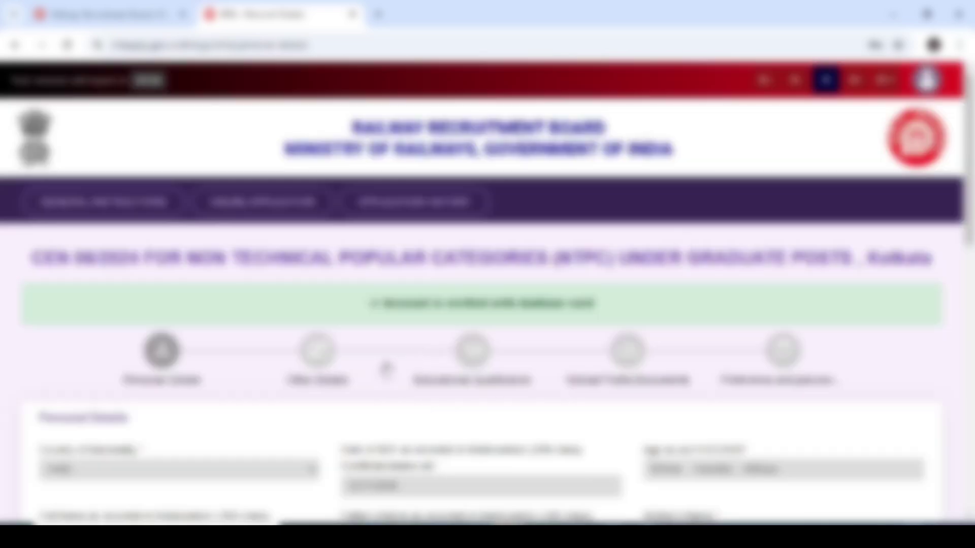
Set the marital status to Unmarried and the religion to Muslim in the personal details.
scroll(381, 364, "down", 2)
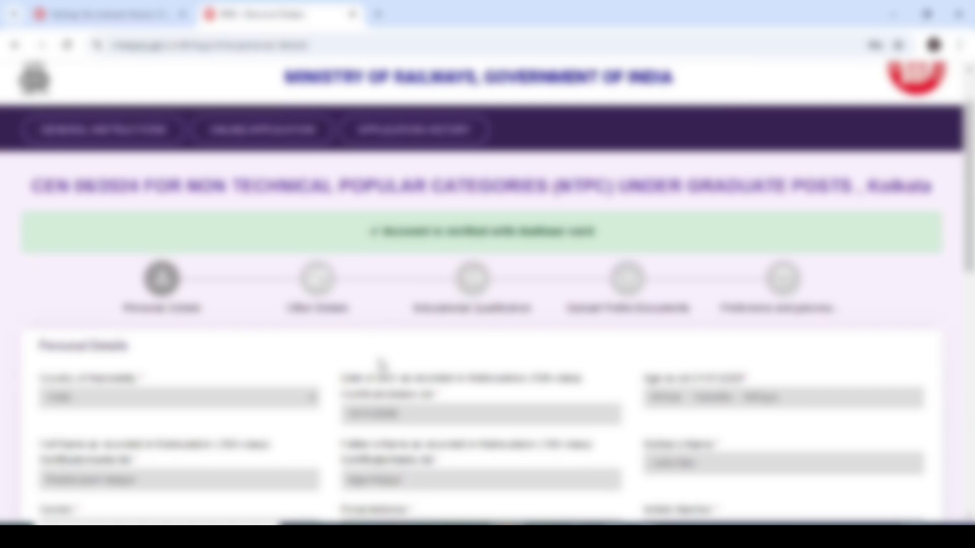
scroll(382, 365, "up", 2)
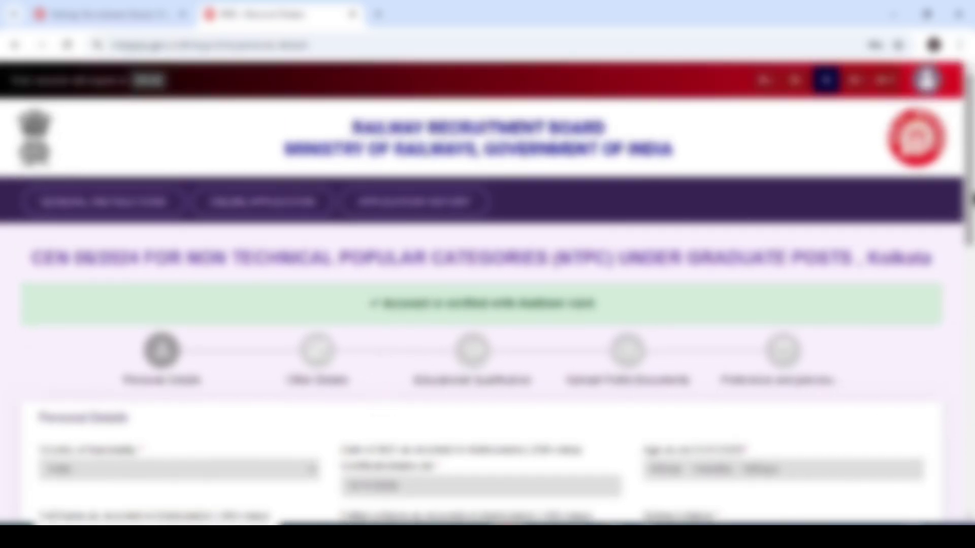
scroll(971, 198, "down", 1)
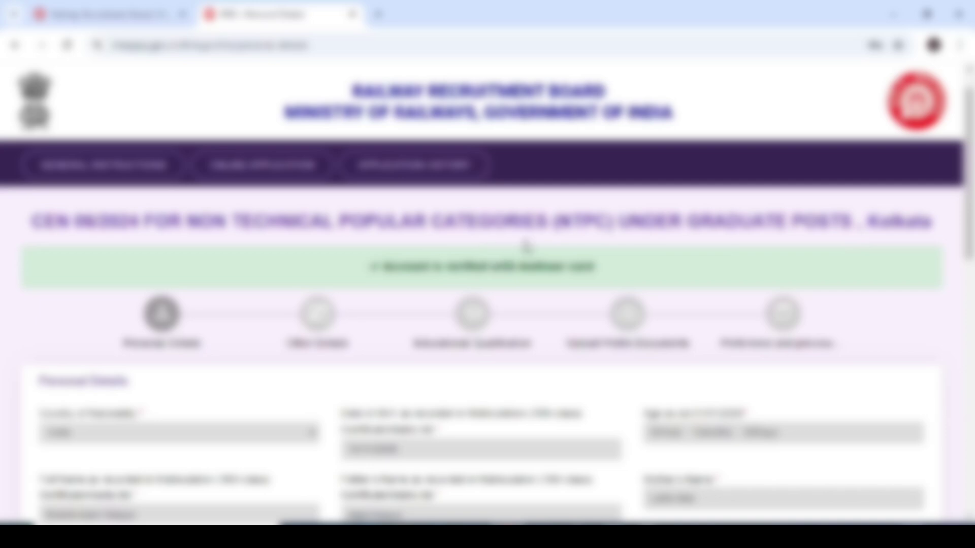
scroll(229, 320, "down", 5)
scroll(231, 317, "down", 3)
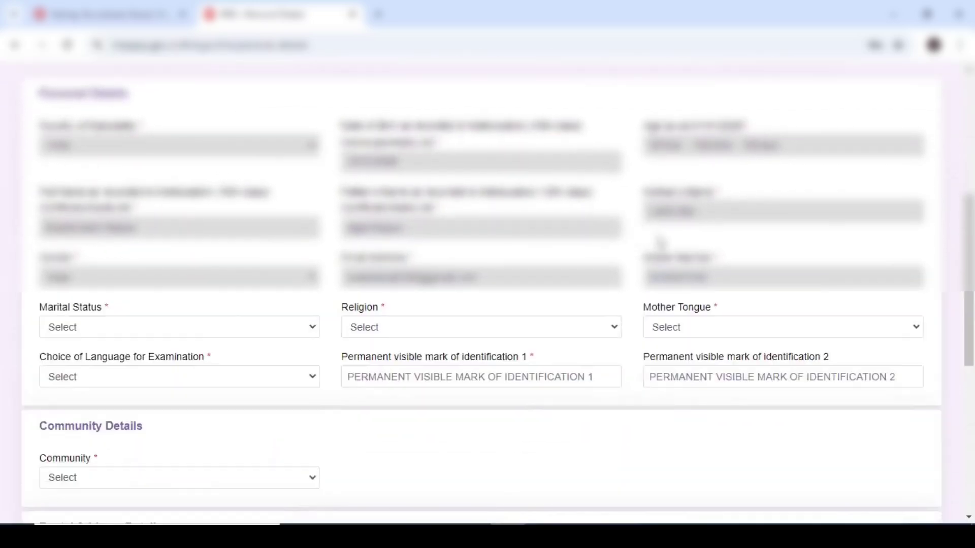
left_click(159, 328)
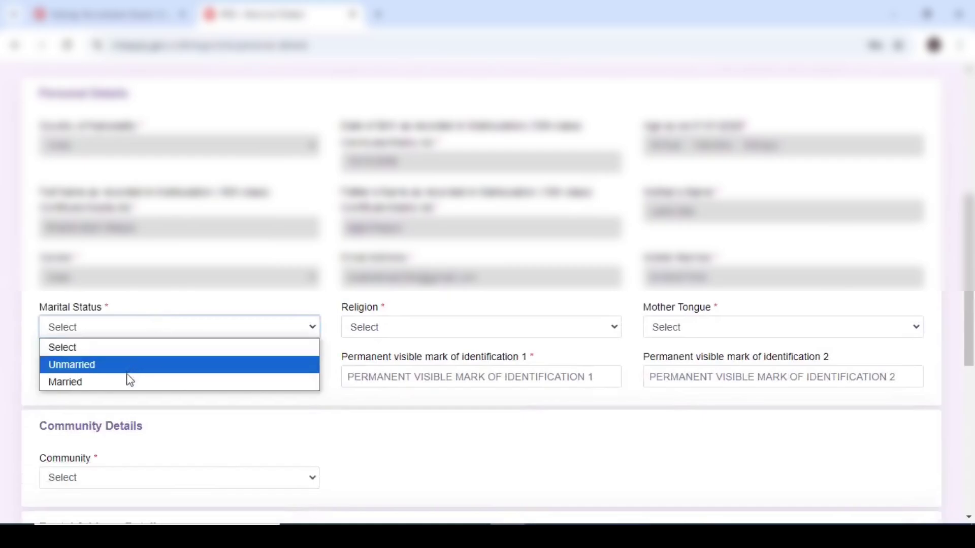
left_click(112, 365)
left_click(381, 325)
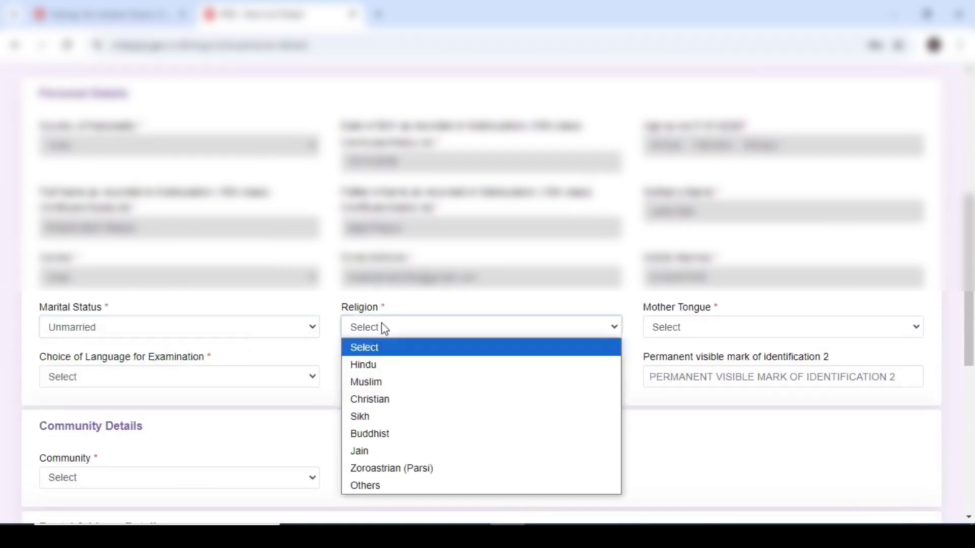
left_click(382, 383)
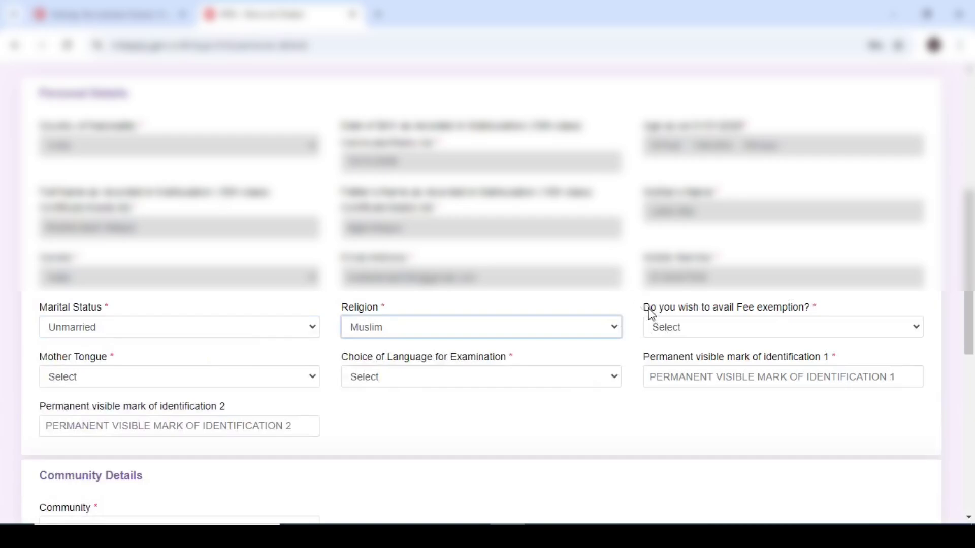
Set the fee exemption choice to Yes and agree to the minority community affidavit notice.
left_click_drag(648, 308, 819, 316)
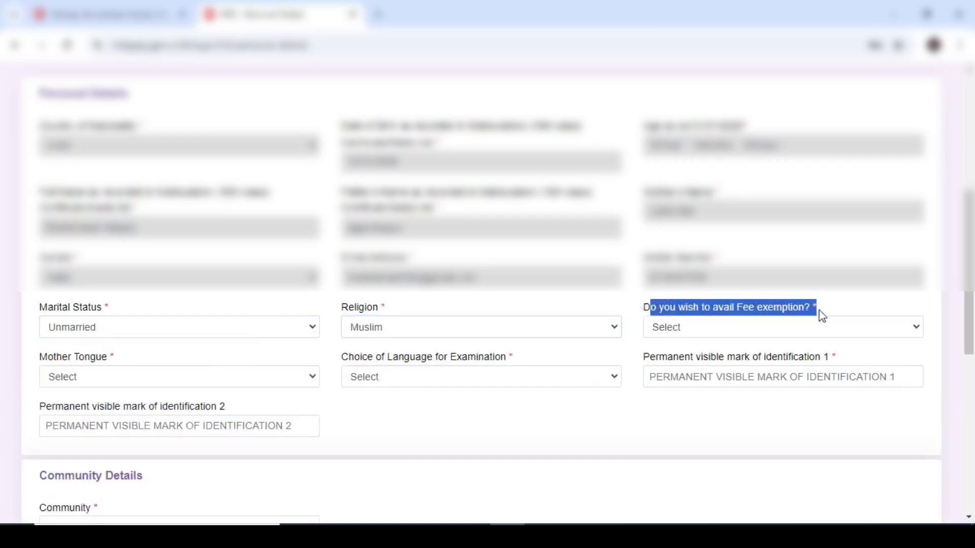
left_click_drag(635, 303, 809, 311)
left_click(763, 333)
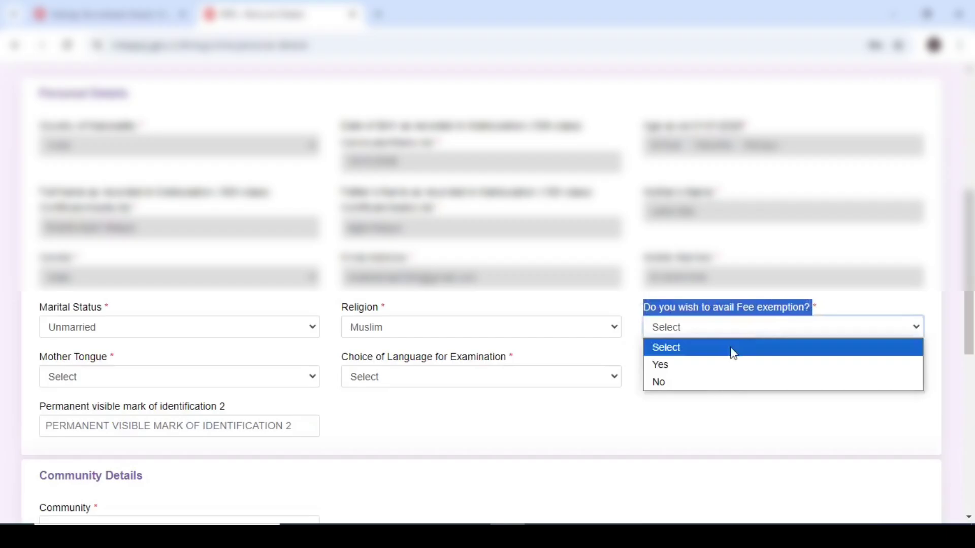
left_click(715, 376)
left_click_drag(294, 265, 581, 309)
left_click(614, 313)
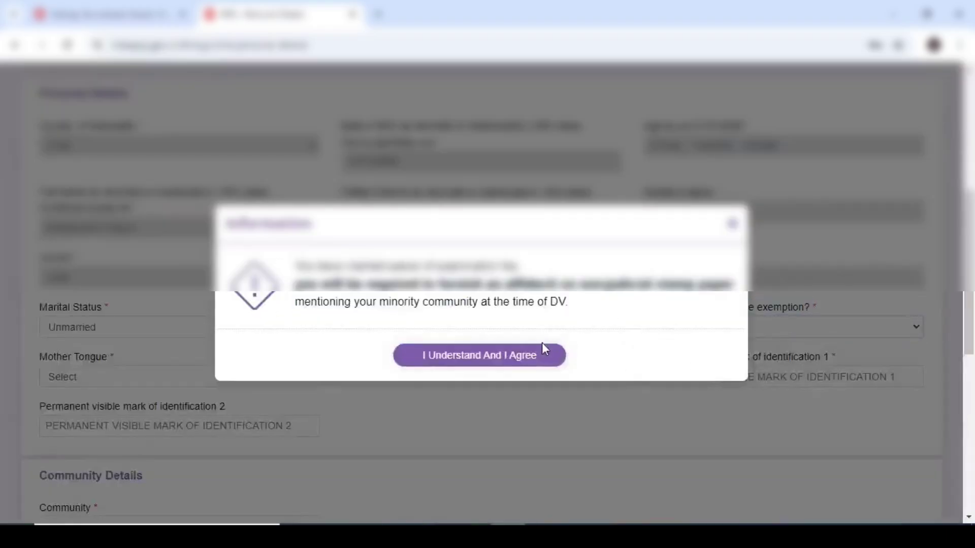
left_click(525, 362)
Set the fee exemption choice to No, and choose Bengali as both the mother tongue and the examination language.
left_click(753, 325)
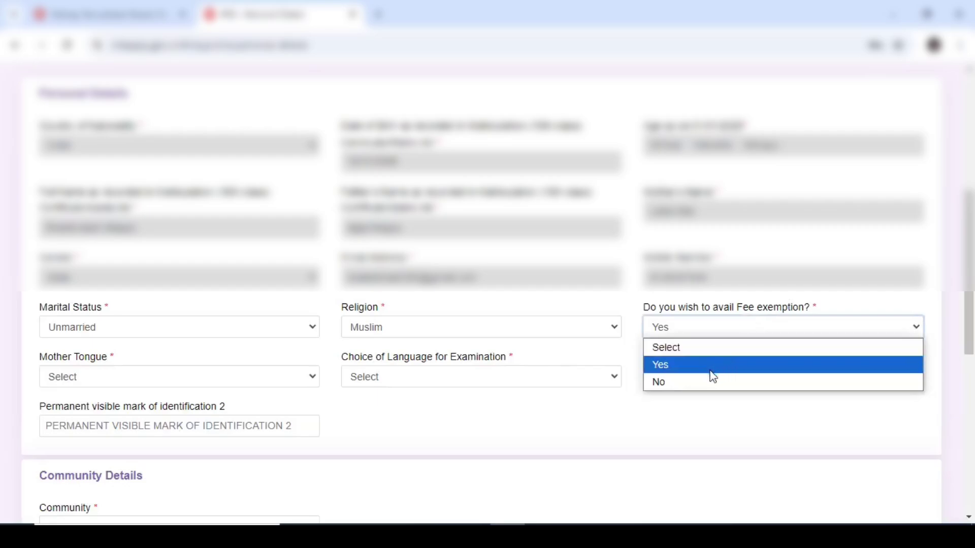
left_click(697, 382)
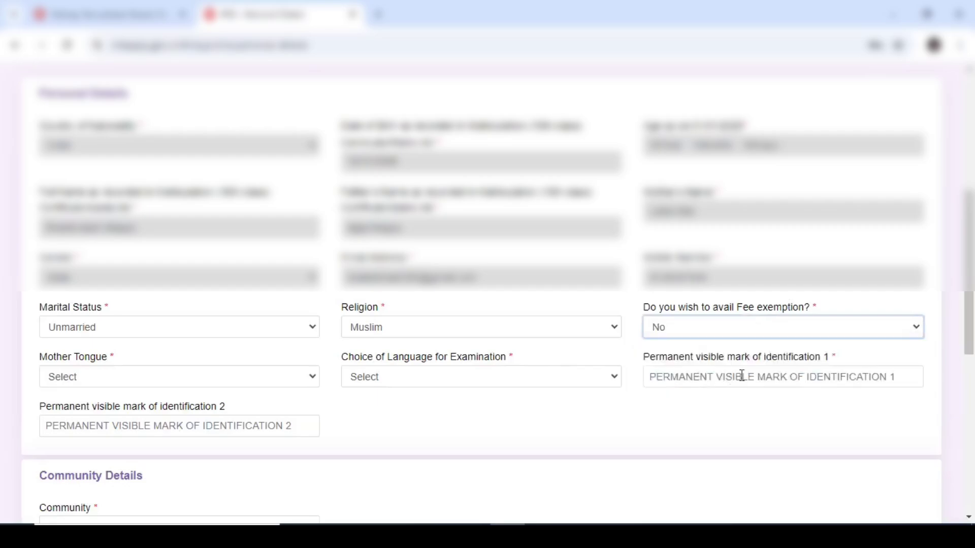
left_click(99, 381)
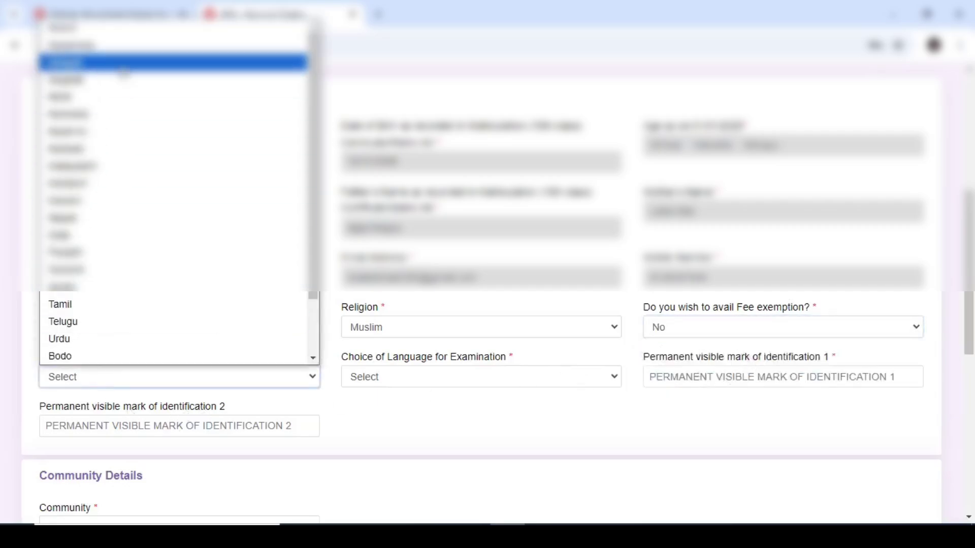
left_click(122, 63)
left_click(422, 377)
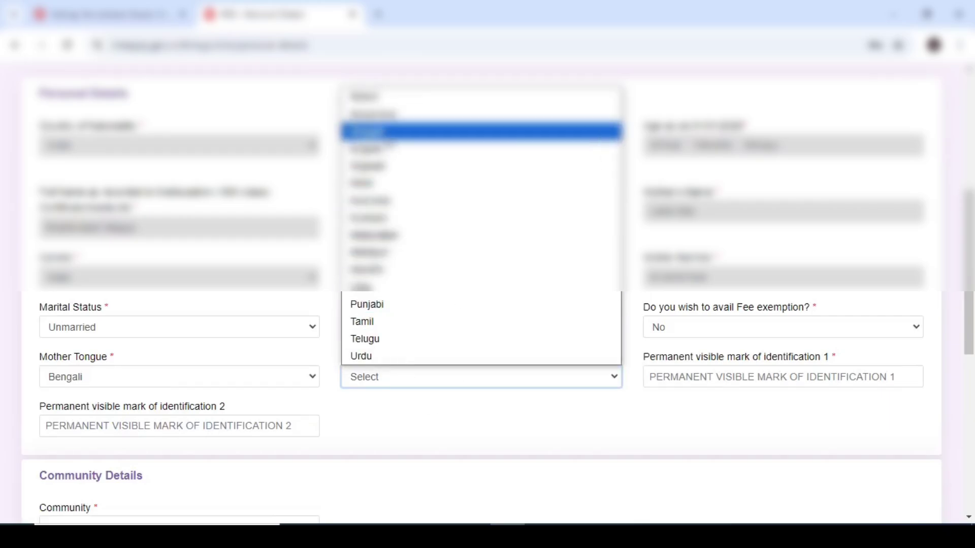
left_click(381, 133)
Enter NO MARKS for both permanent visible marks of identification.
left_click(675, 384)
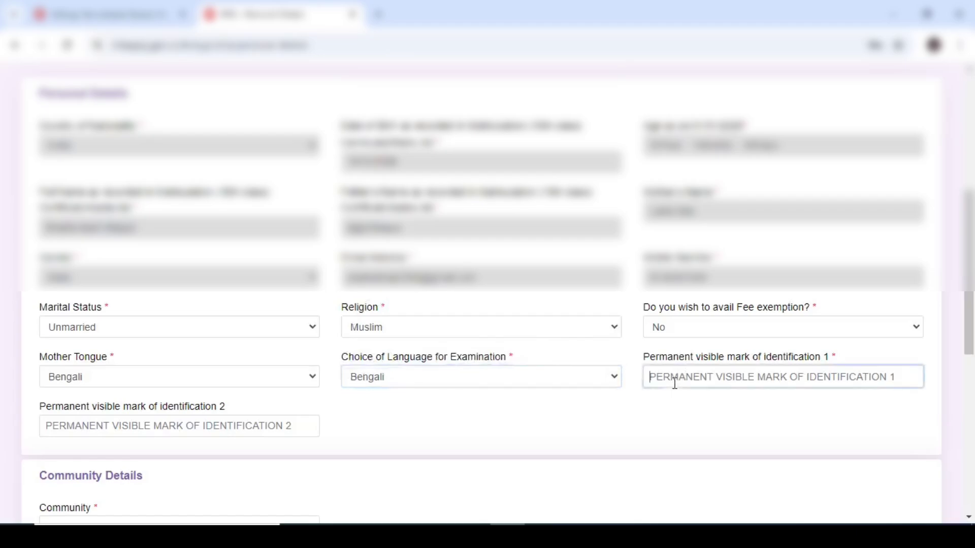
type("NO MARKS")
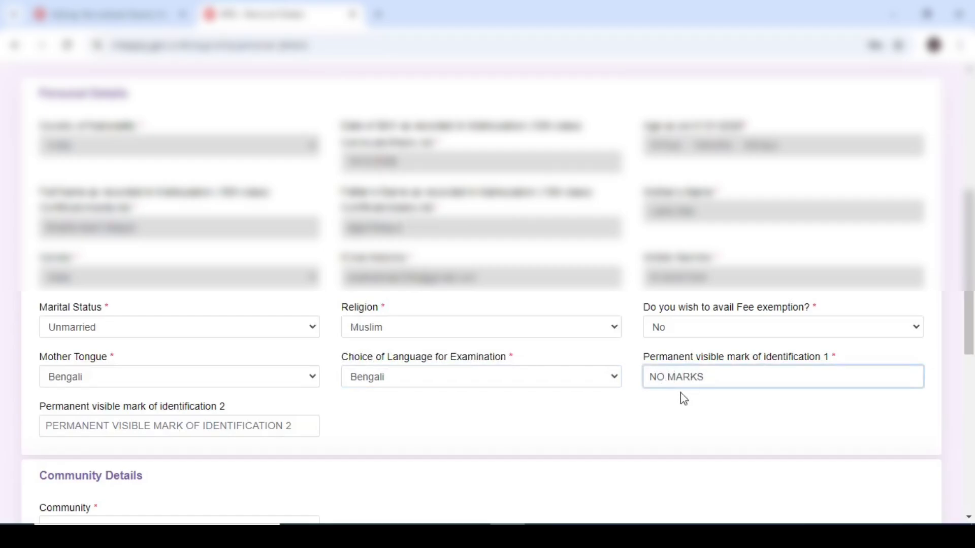
left_click_drag(644, 357, 840, 357)
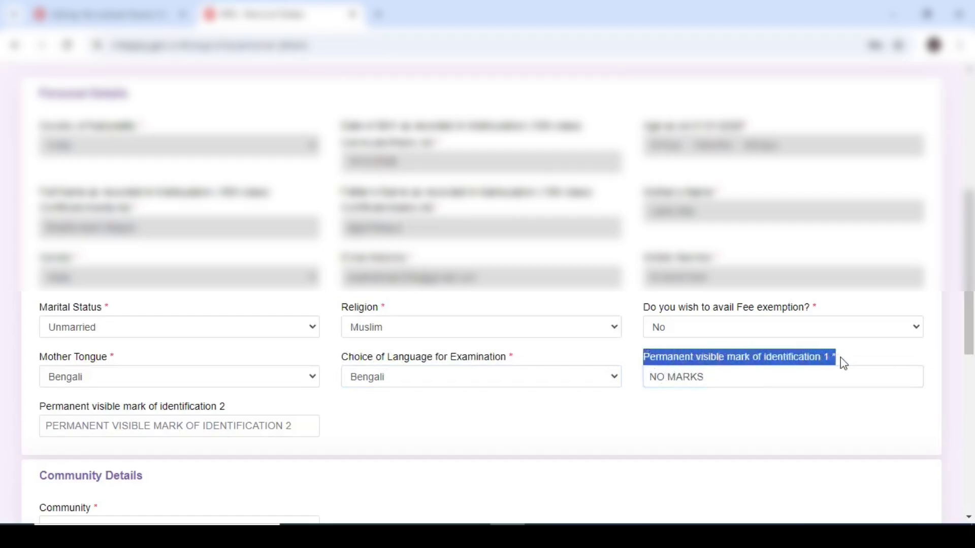
left_click(840, 357)
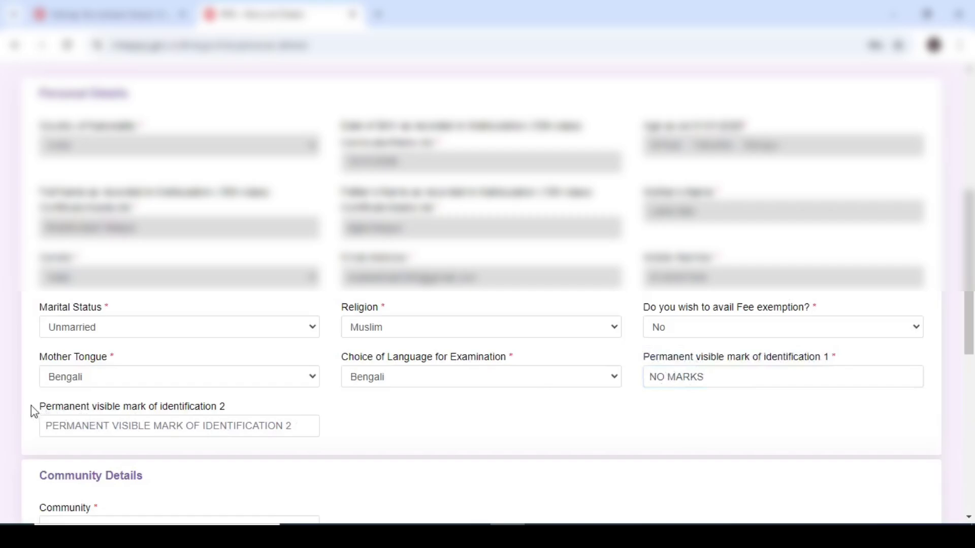
left_click_drag(33, 411, 242, 410)
left_click(241, 409)
left_click(215, 423)
type("N")
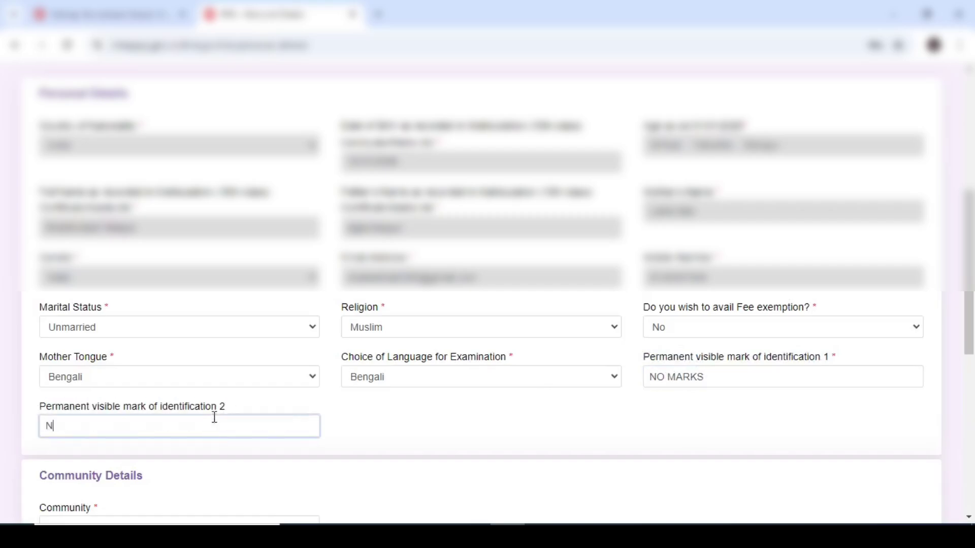
type("O MARKS")
left_click(345, 410)
Set the community to SC (Scheduled Caste) in the community details.
scroll(471, 386, "down", 5)
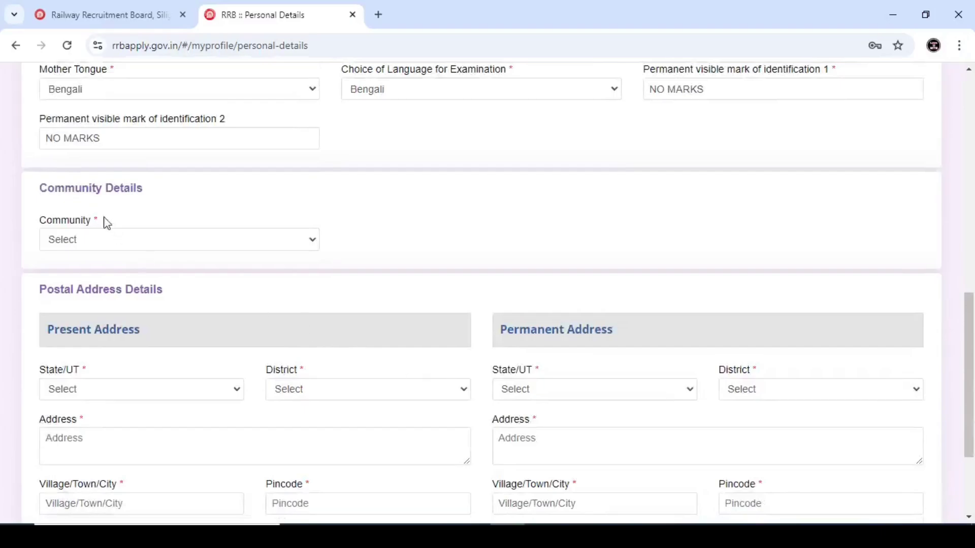
left_click_drag(41, 192, 167, 198)
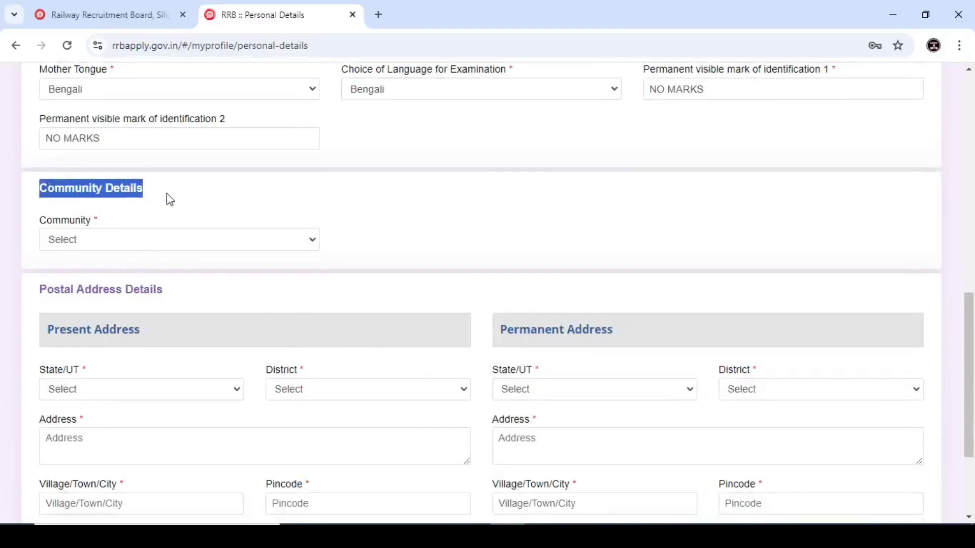
left_click(128, 246)
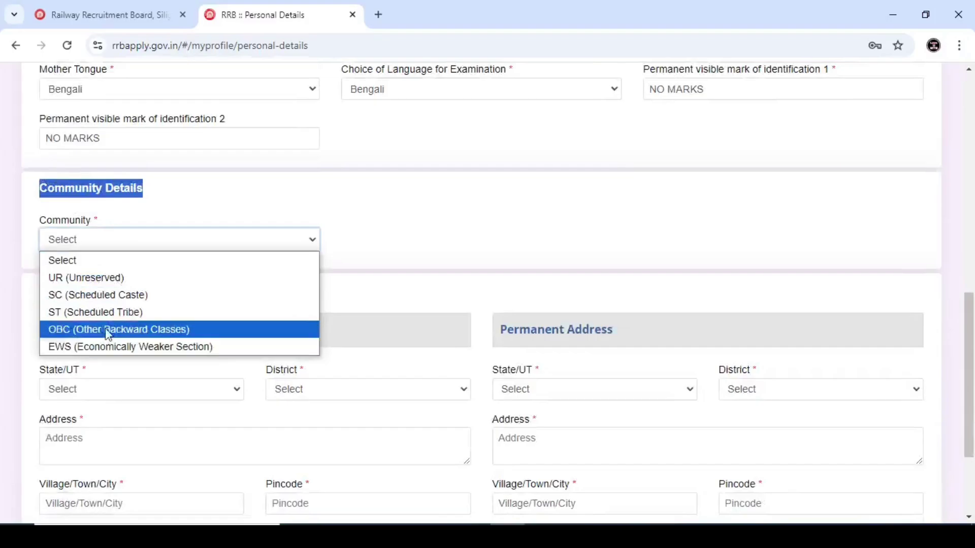
left_click(120, 294)
left_click(452, 361)
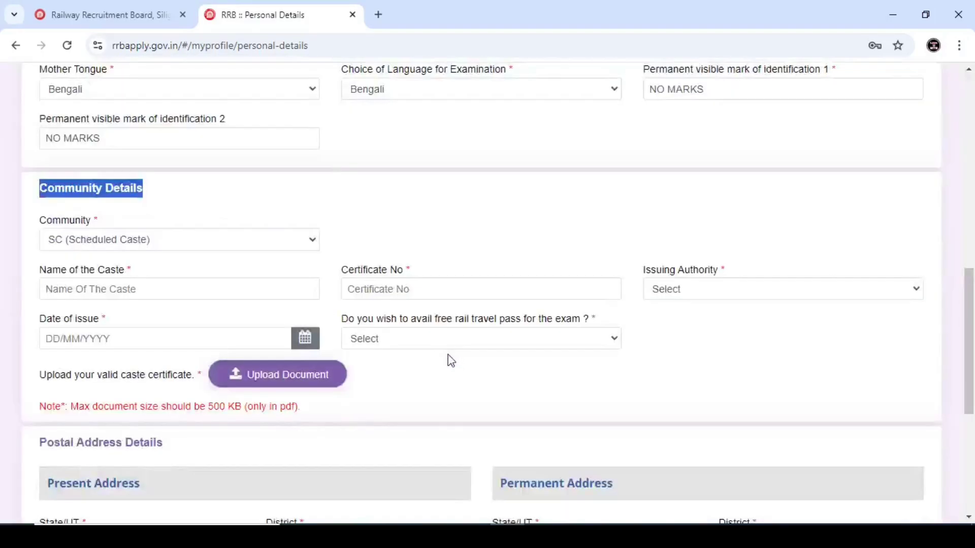
Set the caste certificate's issuing authority to Sub-Divisional Magistrate and its issuing state to WEST BENGAL.
left_click_drag(35, 274, 134, 272)
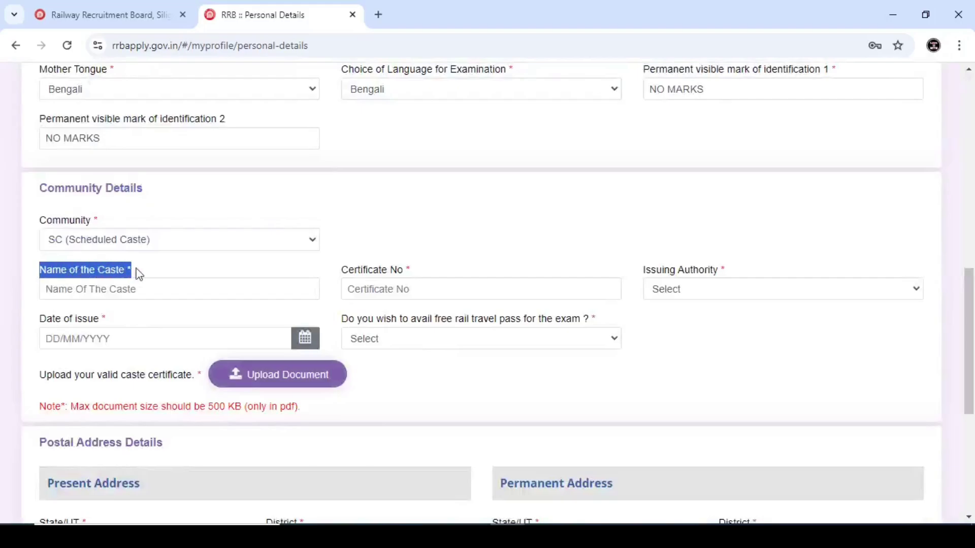
left_click(138, 269)
left_click_drag(340, 277, 411, 272)
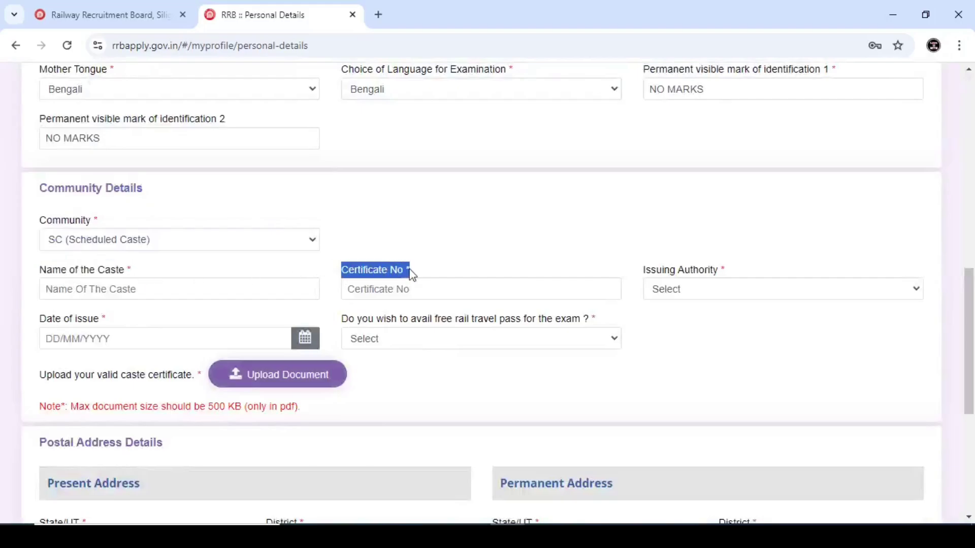
left_click(419, 269)
left_click(686, 291)
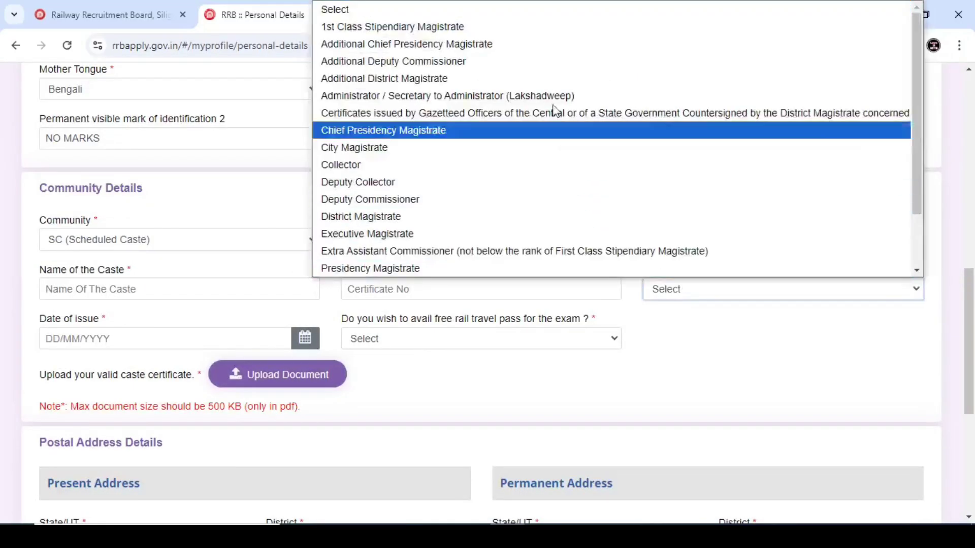
scroll(483, 238, "down", 2)
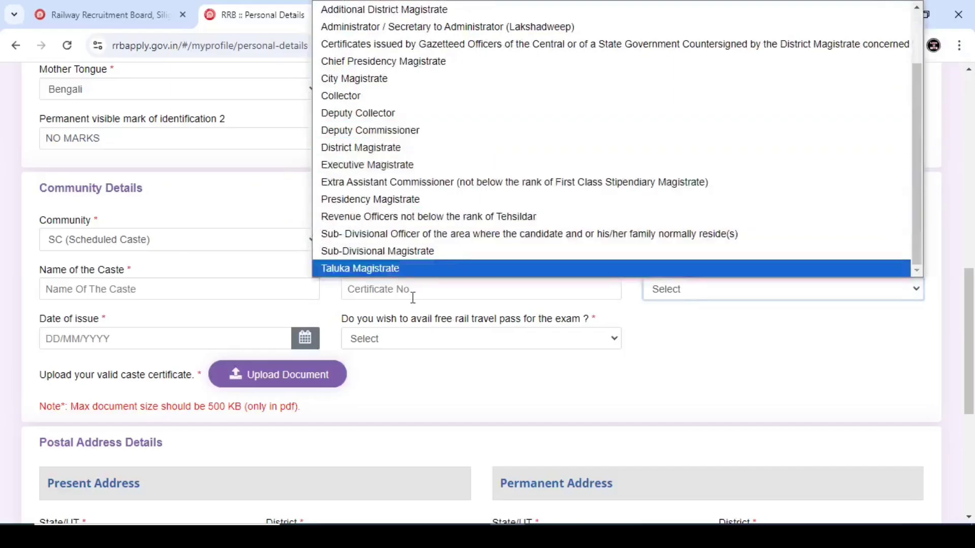
left_click(426, 251)
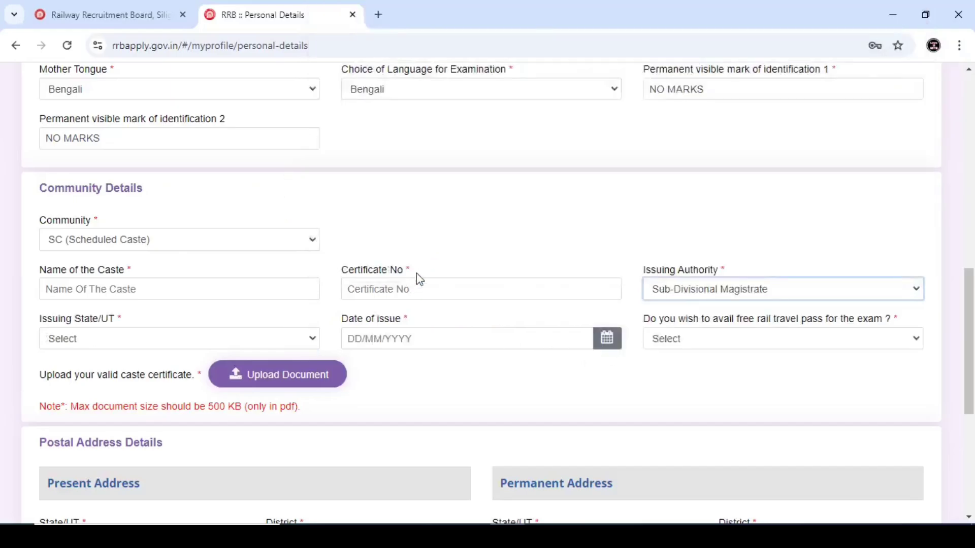
left_click(89, 342)
scroll(99, 320, "down", 5)
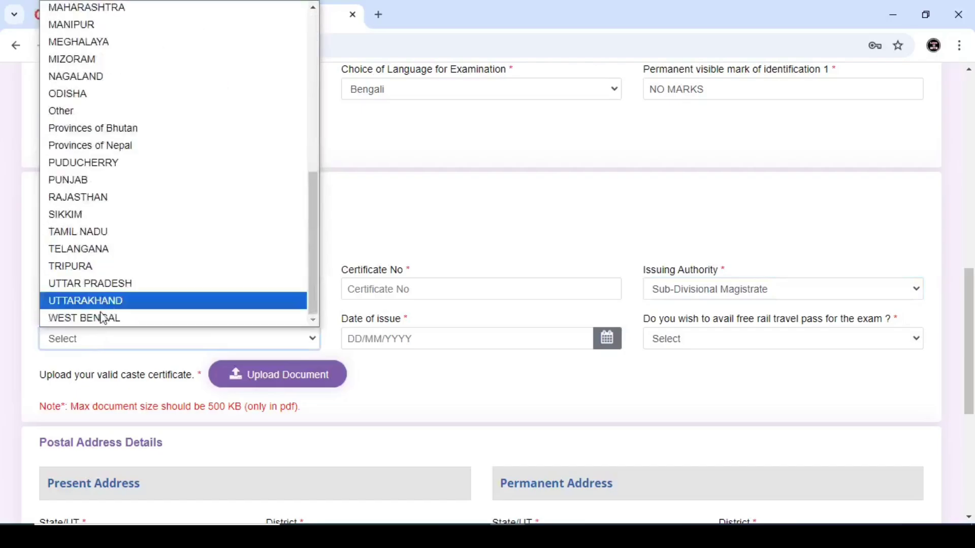
left_click(87, 317)
left_click(441, 346)
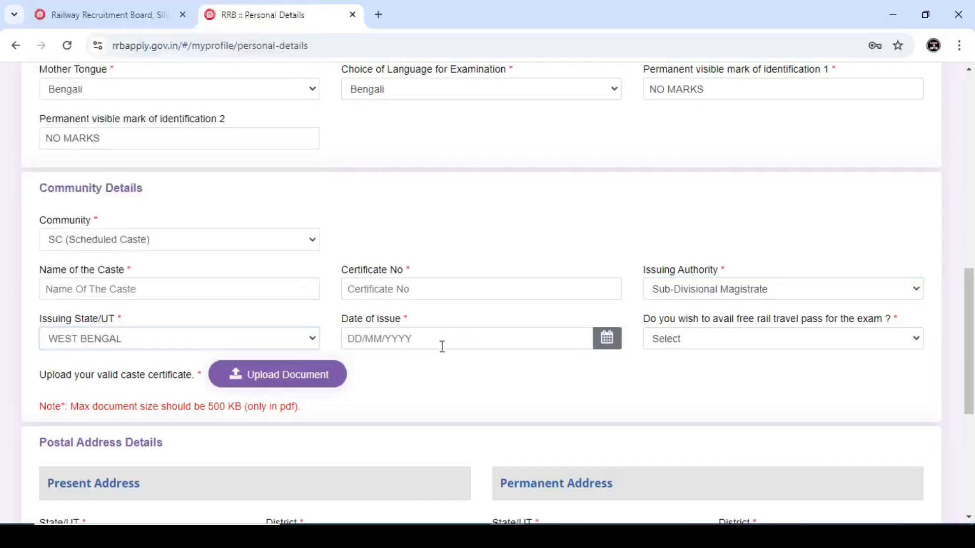
Examine the free rail travel pass question and the caste certificate upload requirement.
left_click(474, 385)
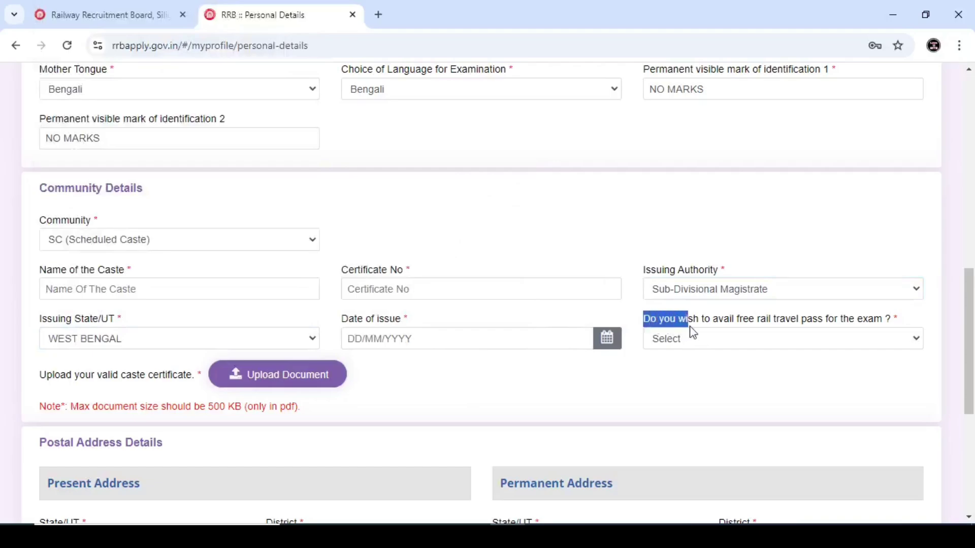
left_click_drag(690, 327, 901, 333)
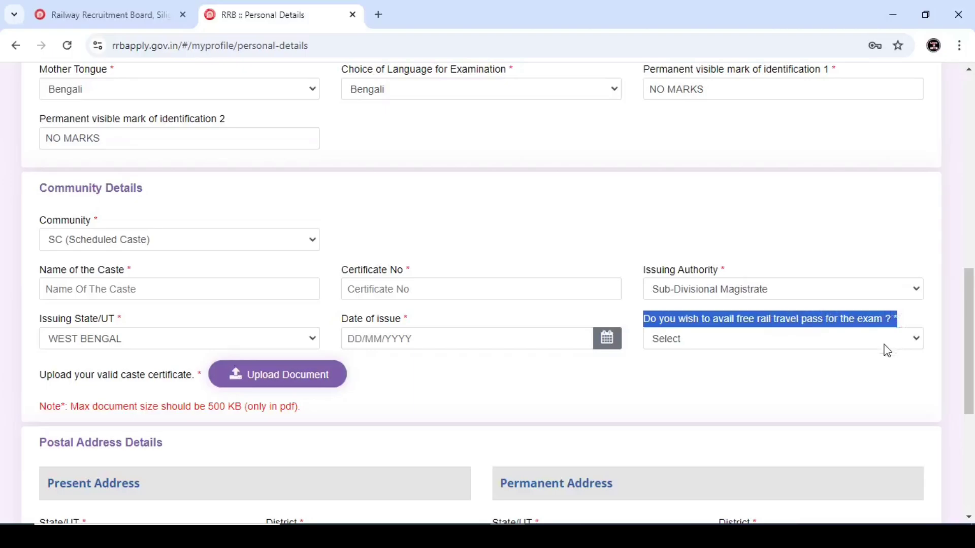
left_click(838, 374)
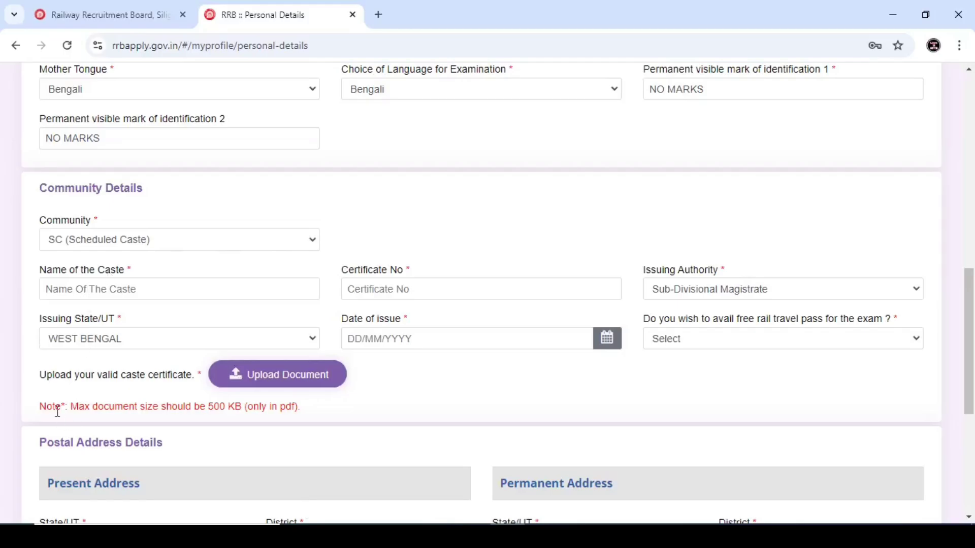
left_click_drag(35, 384, 188, 382)
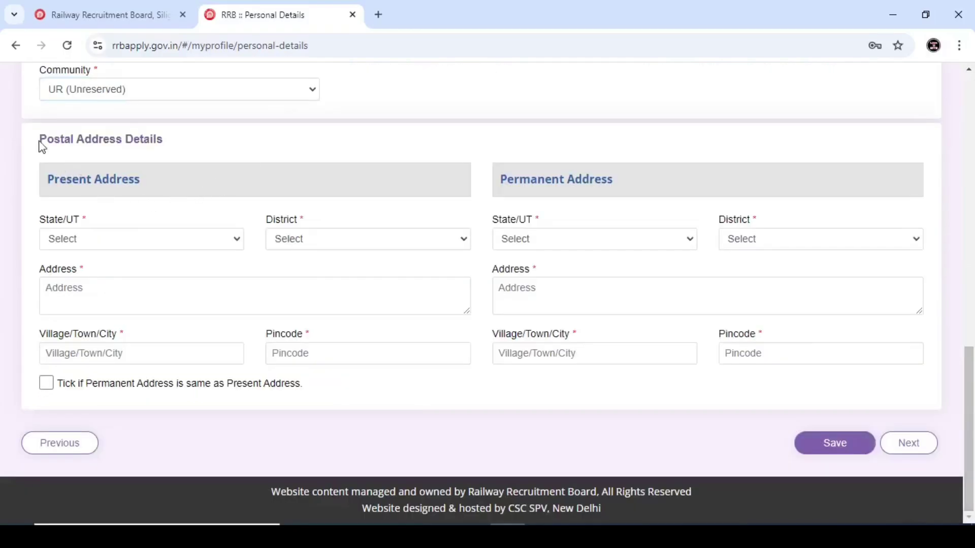
Choose the applicant's state and district for the present address in the postal address details.
left_click_drag(39, 142, 181, 135)
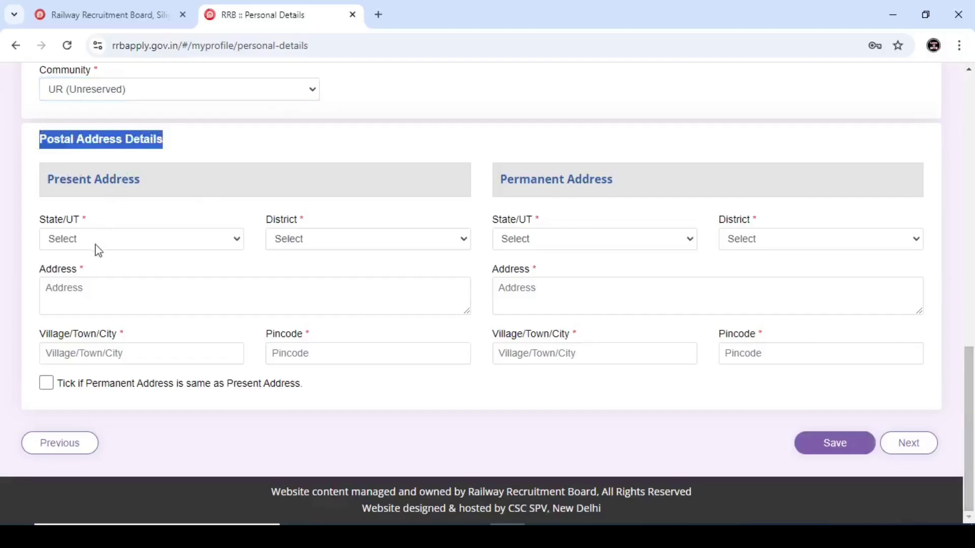
left_click_drag(48, 181, 148, 191)
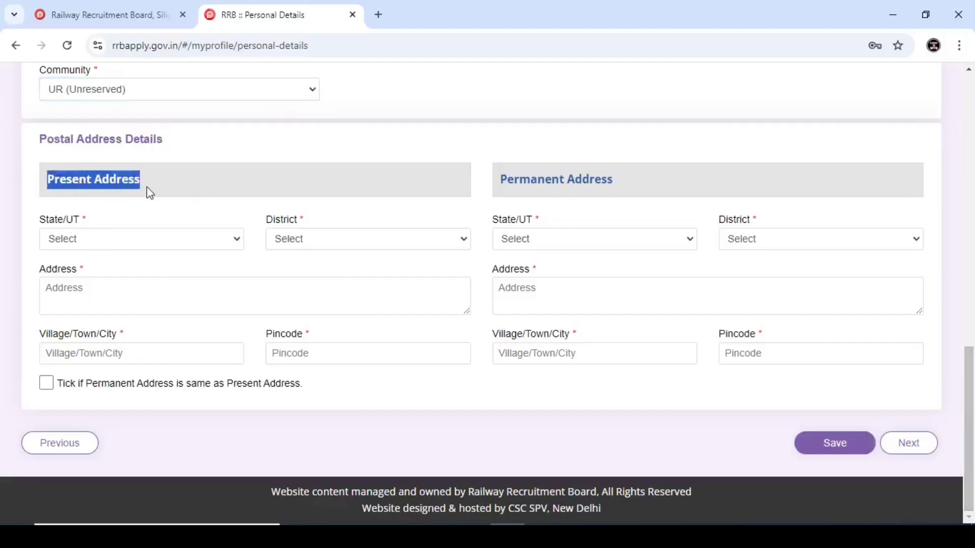
left_click(115, 236)
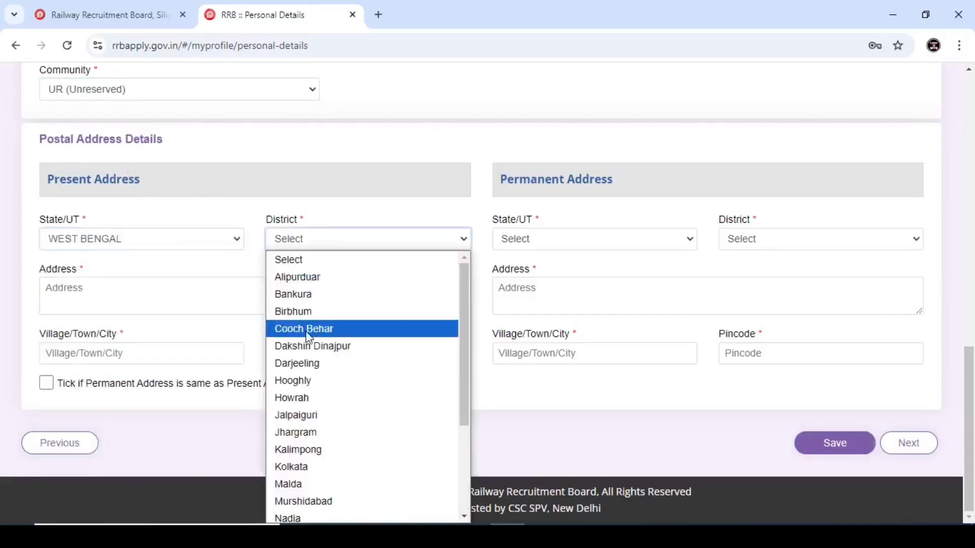
left_click(309, 331)
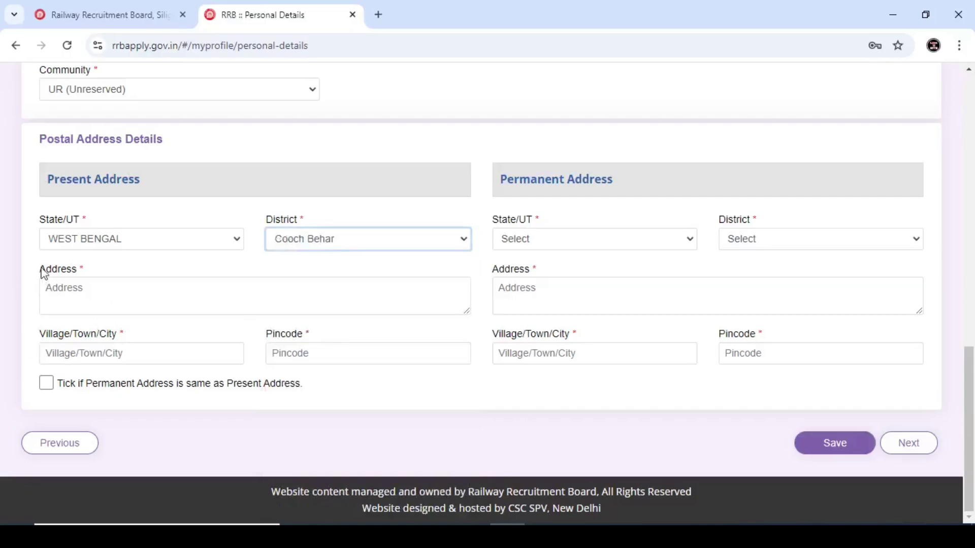
Review the remaining present address fields and the same-address option, and proceed to the next section of the form.
left_click_drag(44, 274, 98, 274)
left_click_drag(40, 336, 134, 336)
left_click_drag(266, 335, 323, 337)
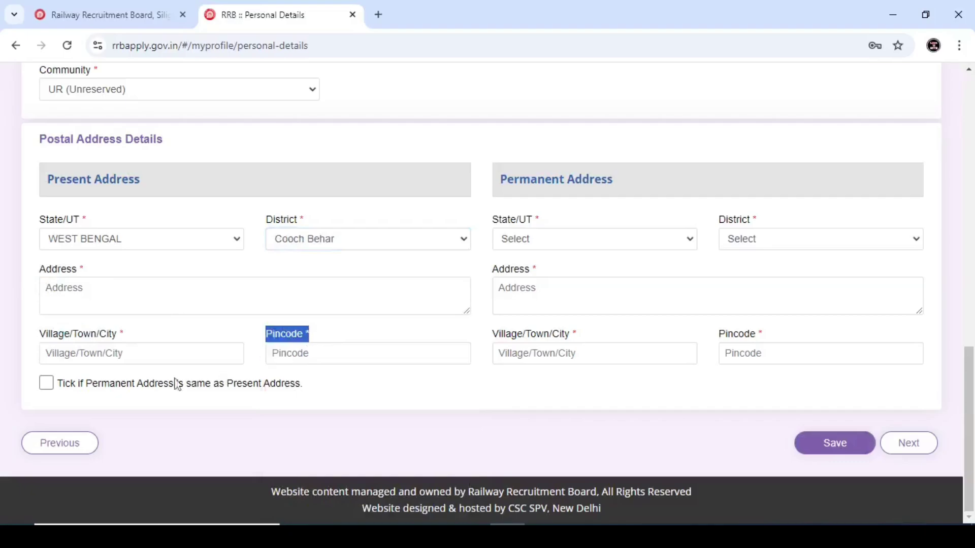
left_click_drag(57, 386, 294, 395)
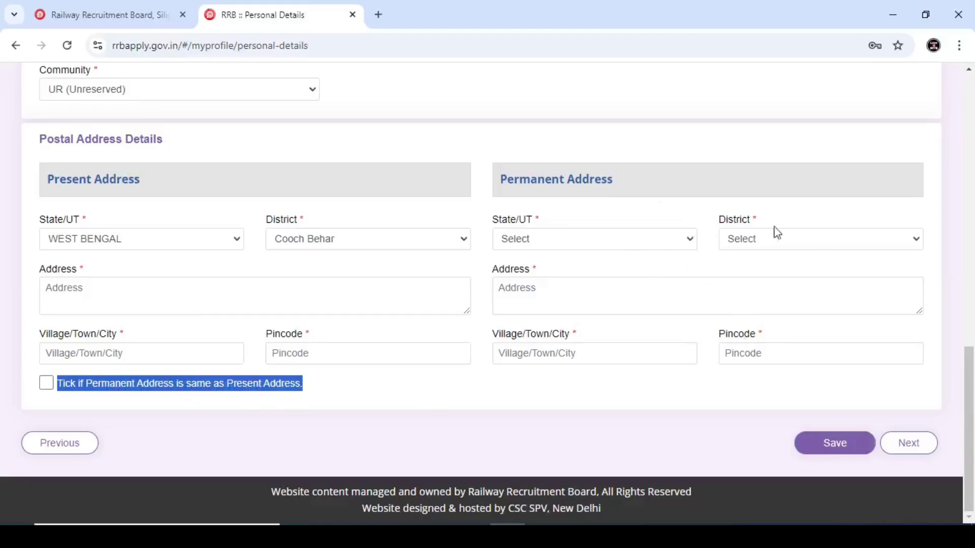
left_click(296, 394)
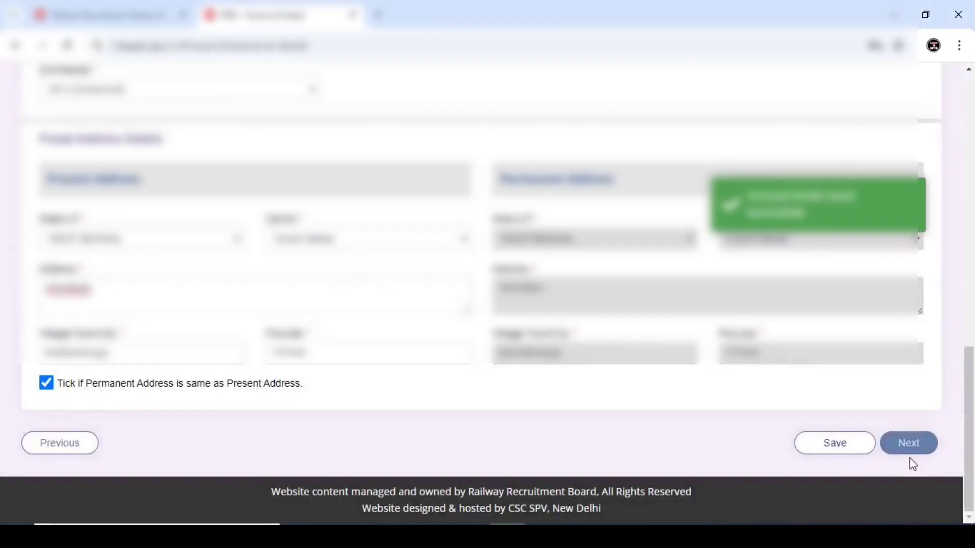
left_click(909, 443)
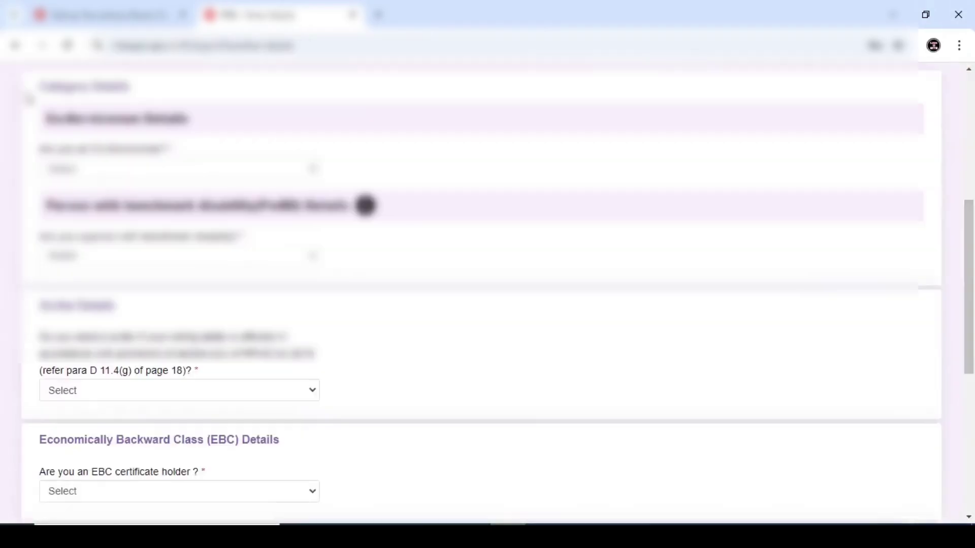
Answer Yes to the ex-serviceman question and choose Army as the defence service.
double_click(66, 87)
left_click_drag(47, 119, 205, 135)
left_click(210, 132)
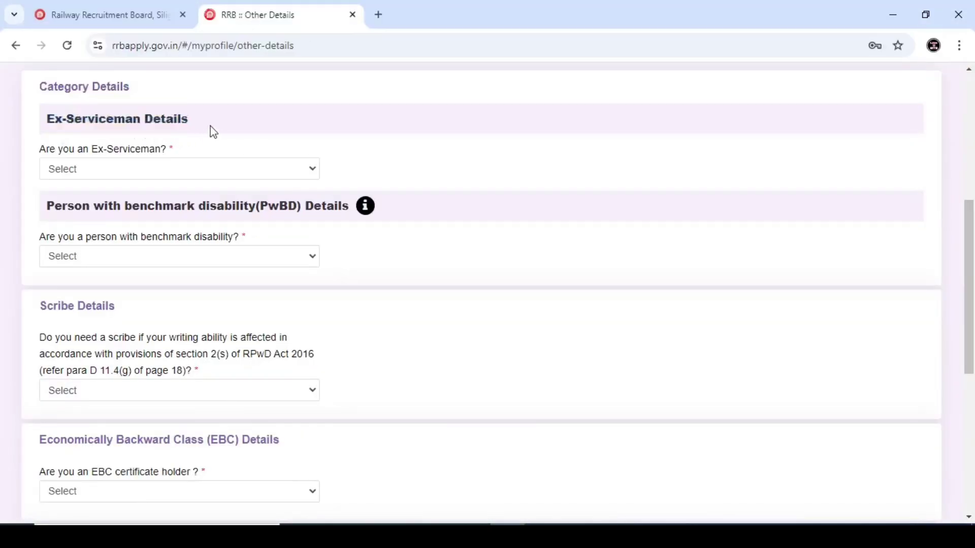
left_click_drag(42, 151, 163, 160)
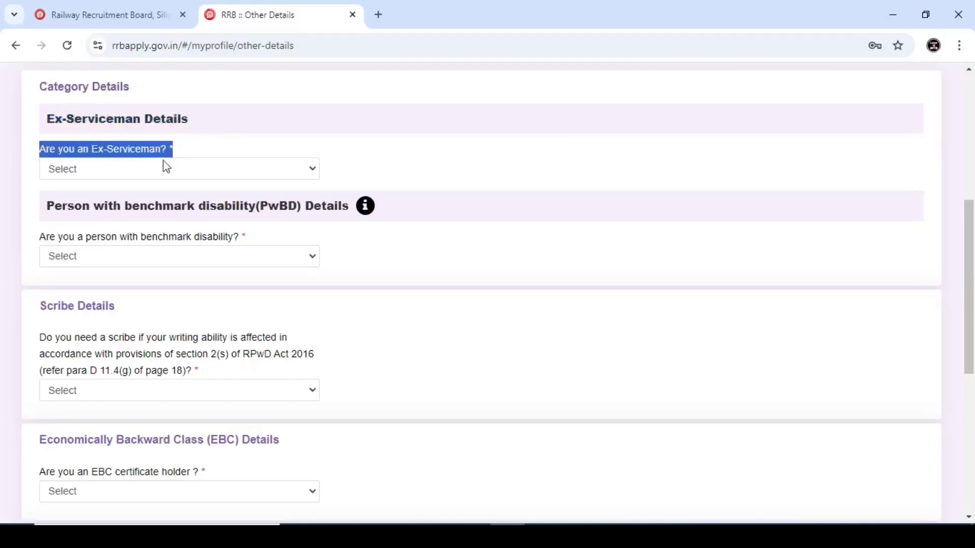
left_click(193, 155)
left_click(192, 169)
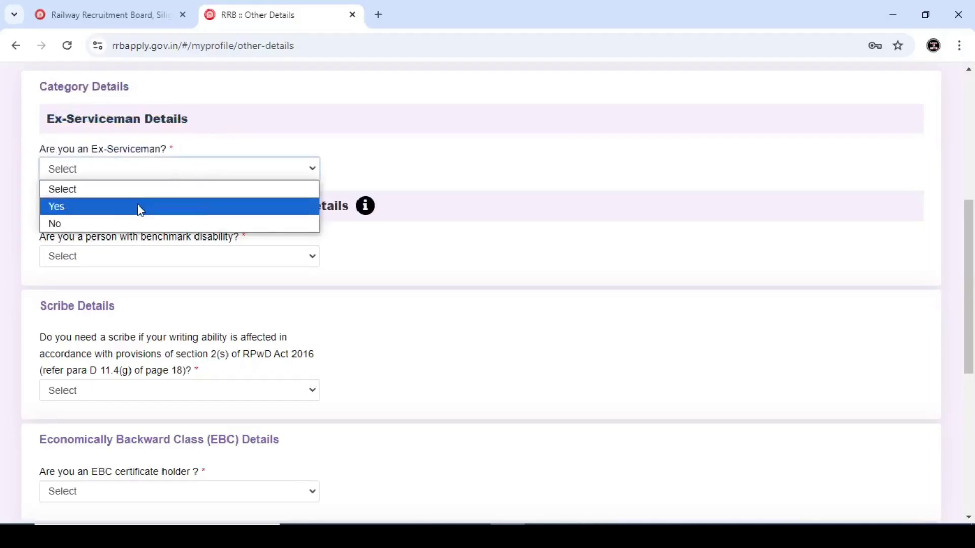
left_click(137, 205)
left_click_drag(332, 156, 537, 161)
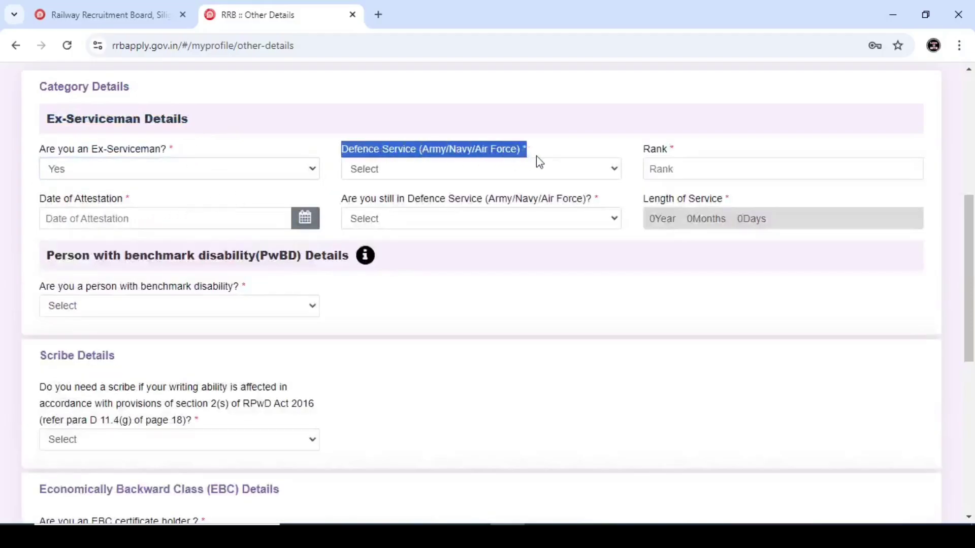
left_click(476, 169)
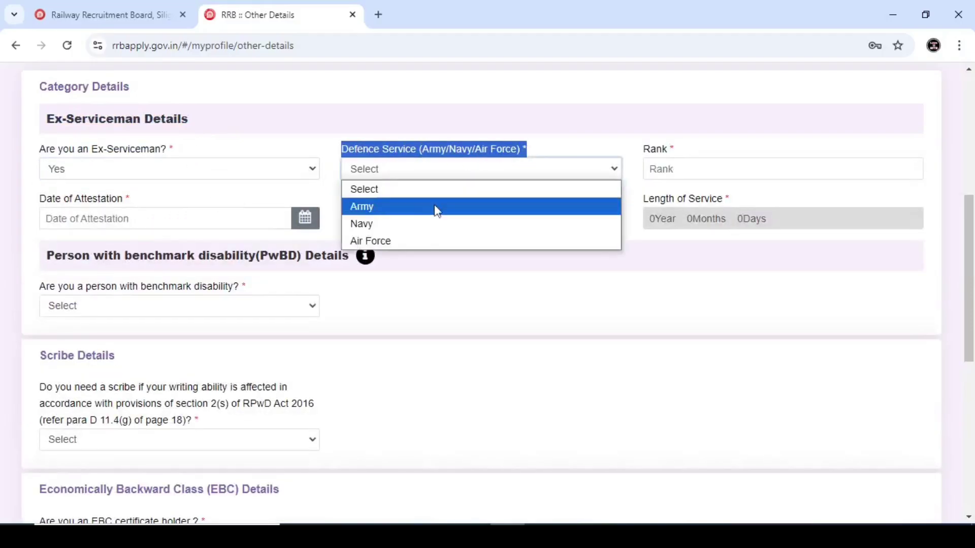
left_click(404, 211)
Review the rank, attestation date and service length fields, and set the ex-serviceman answer to No.
triple_click(655, 148)
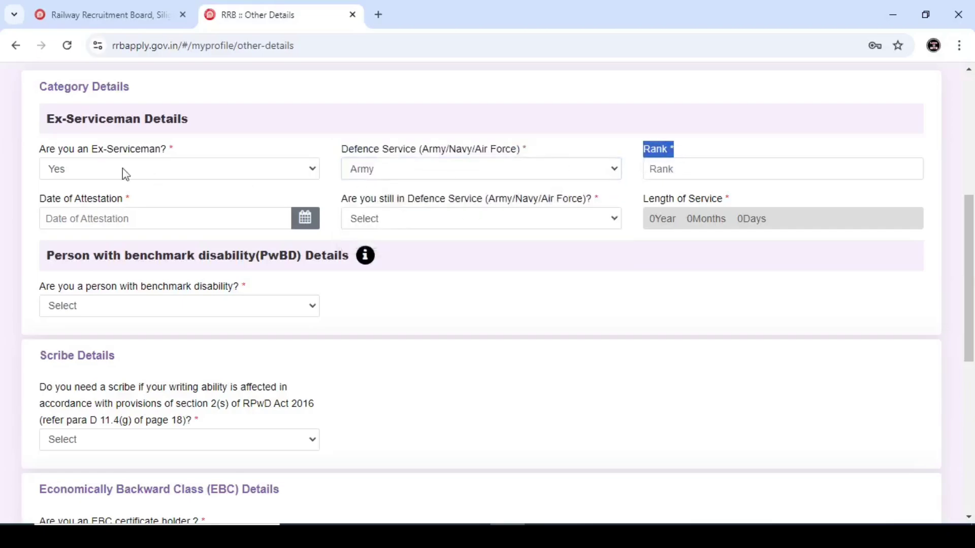
left_click(62, 199)
left_click_drag(62, 203, 130, 200)
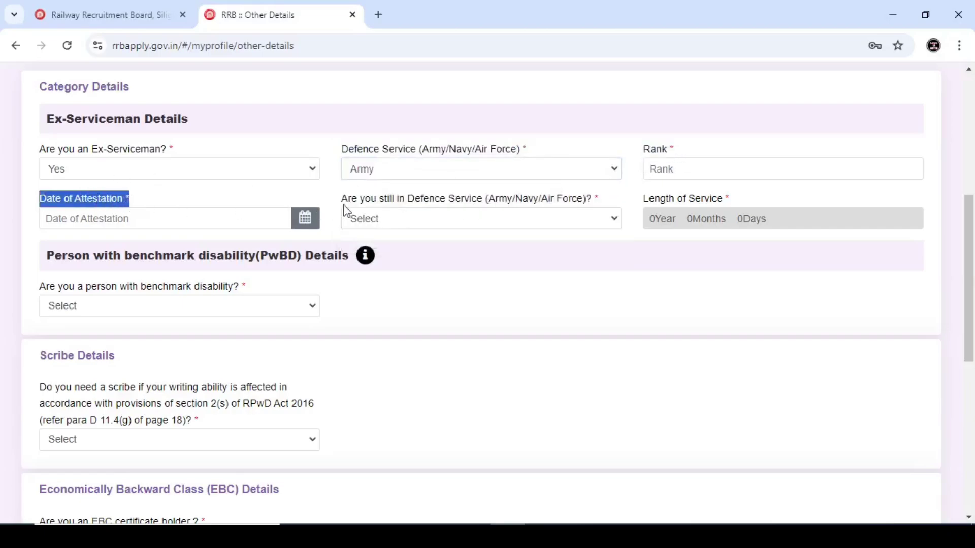
left_click_drag(342, 199, 703, 207)
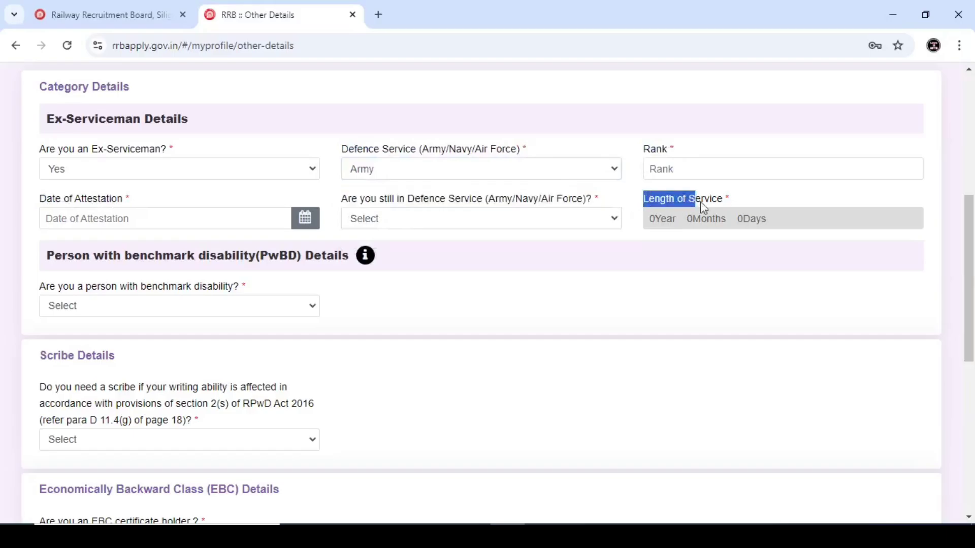
left_click(519, 259)
left_click(186, 169)
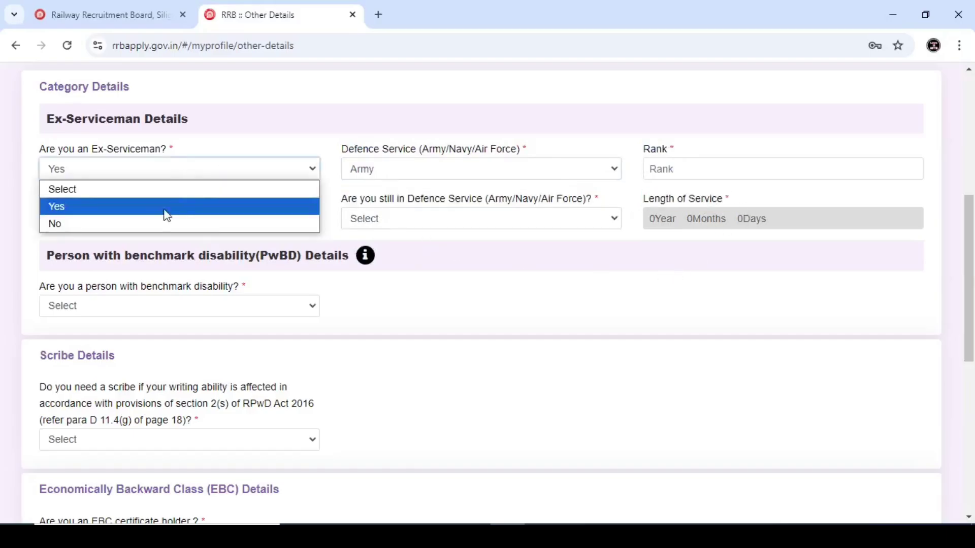
left_click(156, 220)
Answer Yes to the benchmark disability question with category Hearing Impairment (HI) and sub-category Deaf (D).
left_click_drag(46, 206, 346, 224)
left_click_drag(40, 236, 249, 242)
left_click(236, 253)
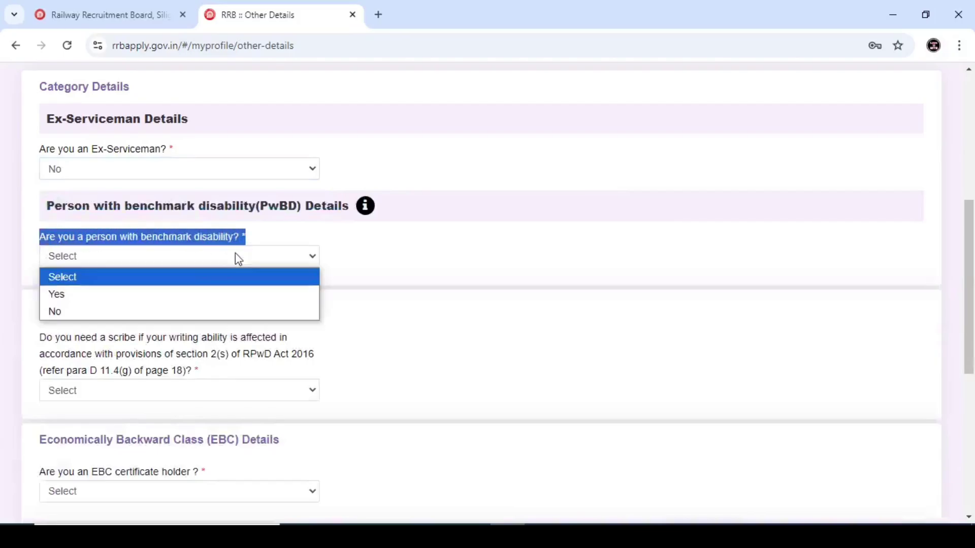
left_click(158, 290)
left_click_drag(342, 242, 431, 255)
left_click(431, 255)
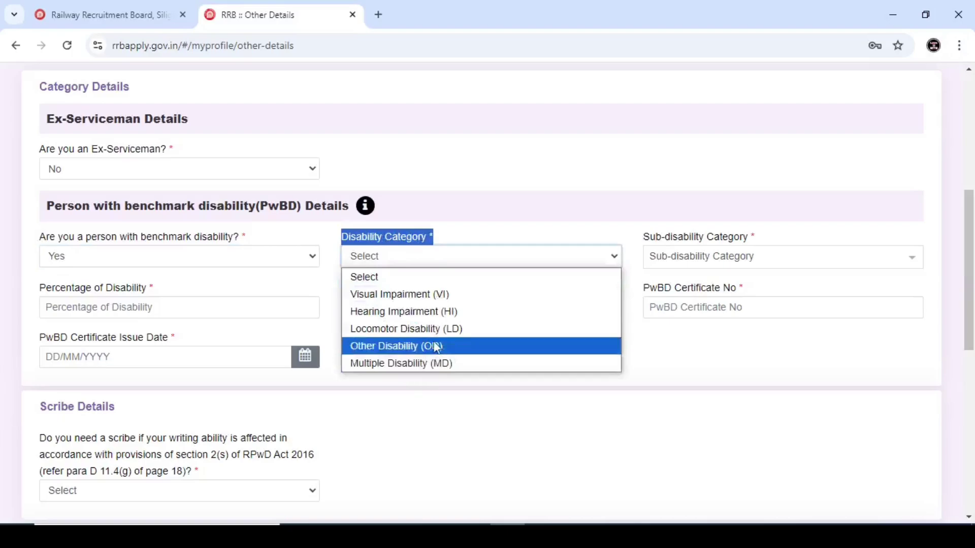
left_click(419, 313)
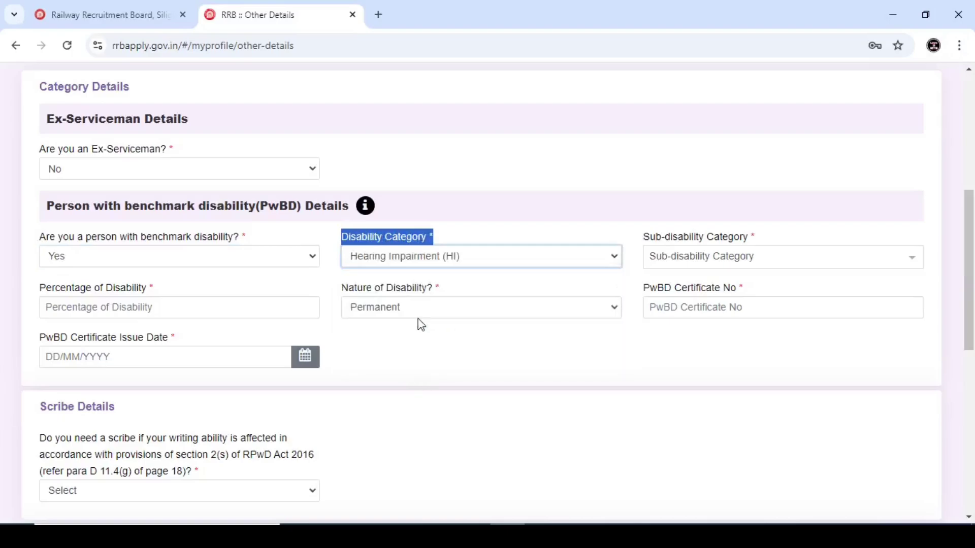
left_click(668, 257)
left_click(658, 289)
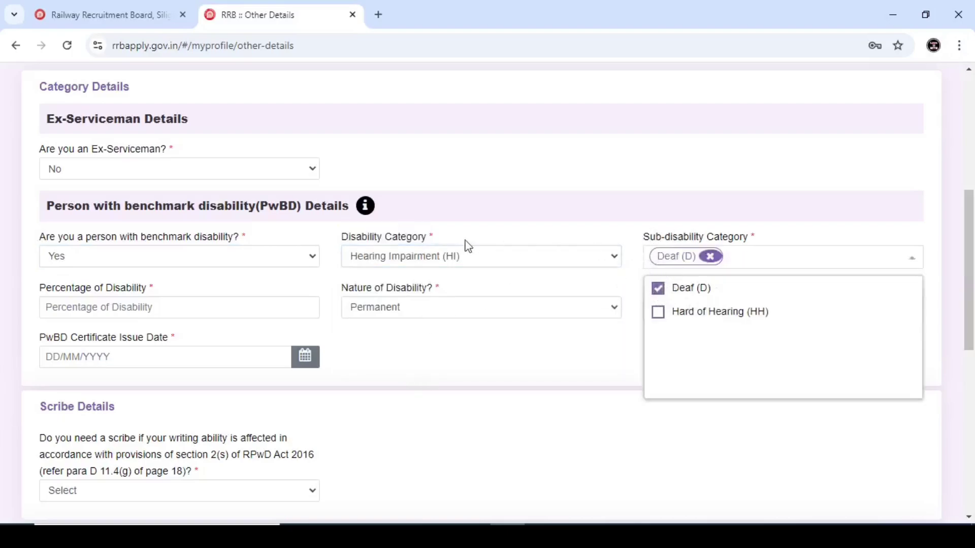
Review the disability percentage, nature and PwBD certificate fields, and set the benchmark disability answer to No.
left_click_drag(35, 287, 139, 287)
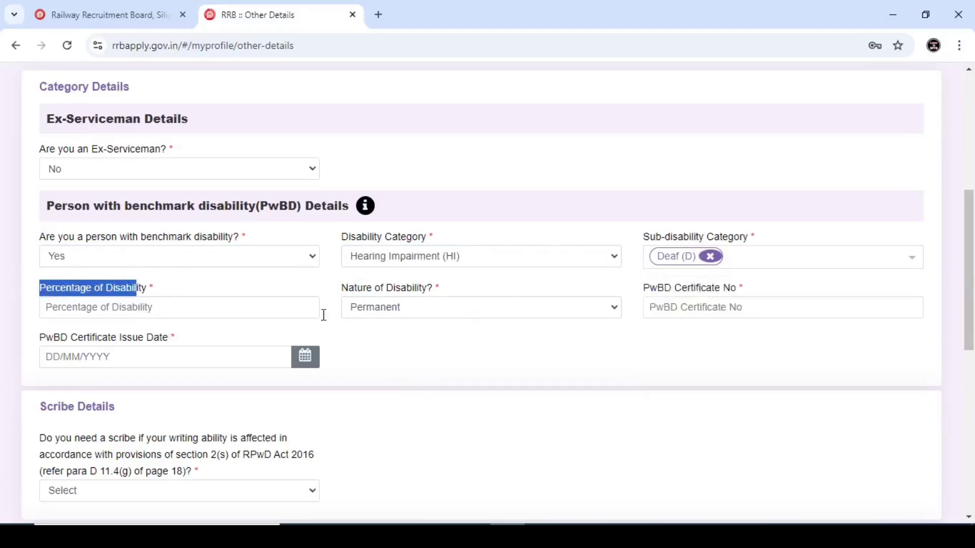
left_click_drag(344, 289, 441, 298)
left_click(443, 298)
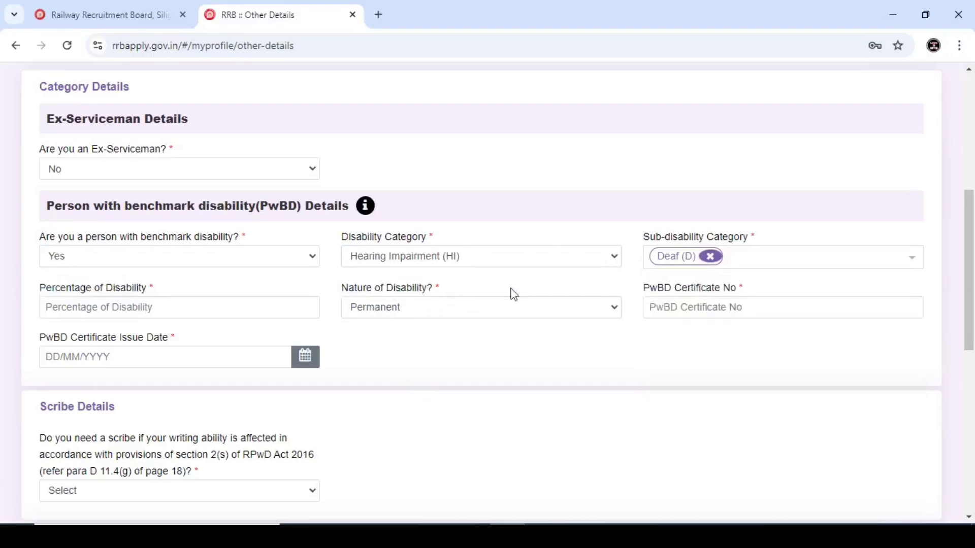
left_click_drag(631, 293, 748, 298)
left_click(741, 300)
left_click(96, 253)
left_click(120, 310)
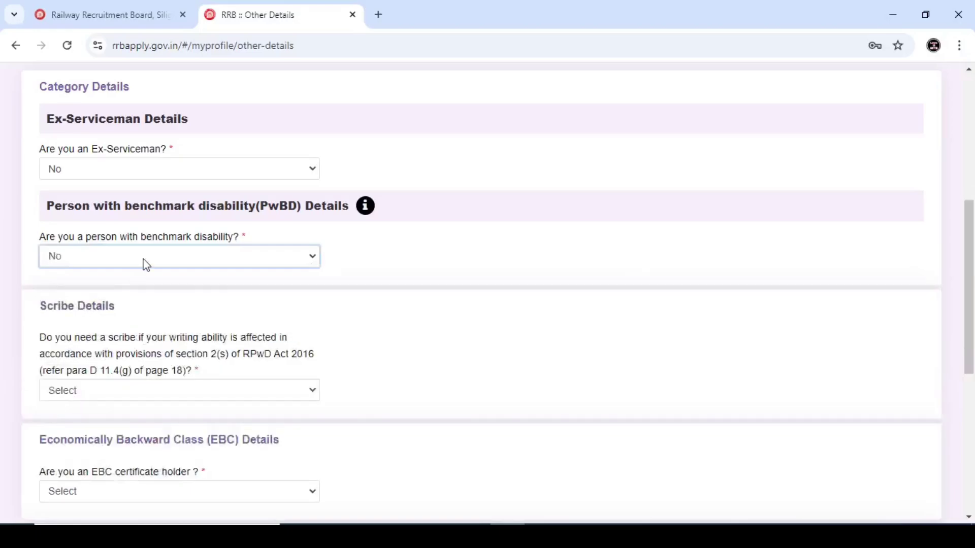
Answer Yes to needing a scribe, and No to the scribe being a candidate and to assisting any other candidate.
scroll(132, 279, "down", 3)
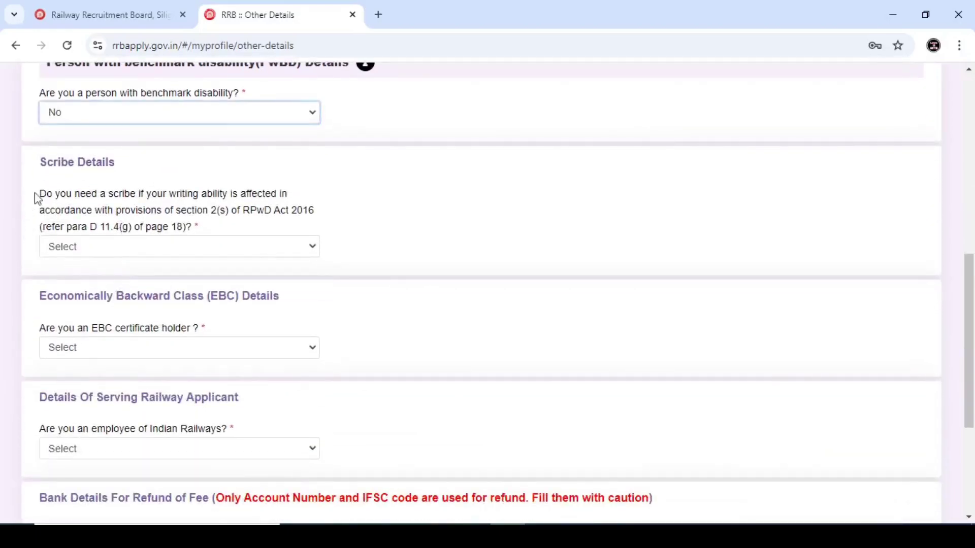
left_click_drag(40, 195, 251, 227)
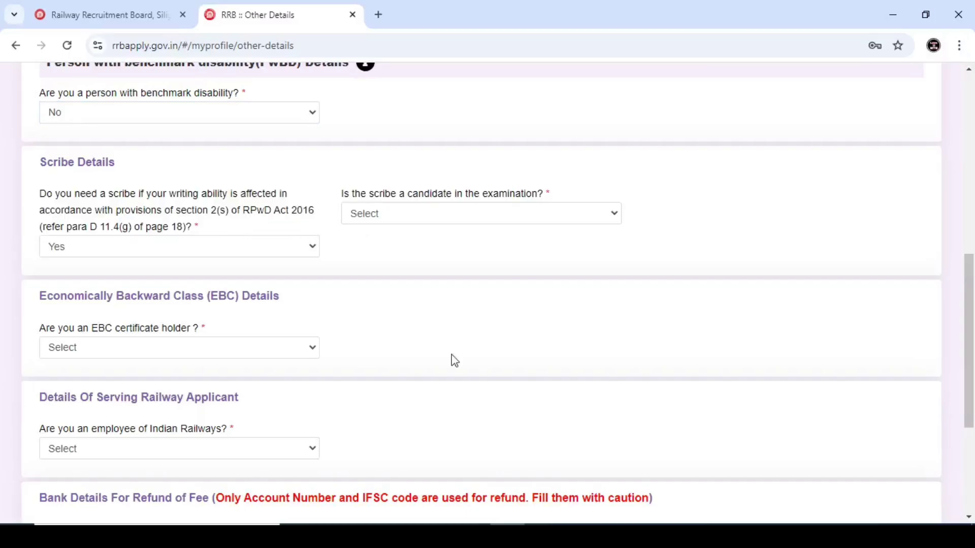
left_click(446, 218)
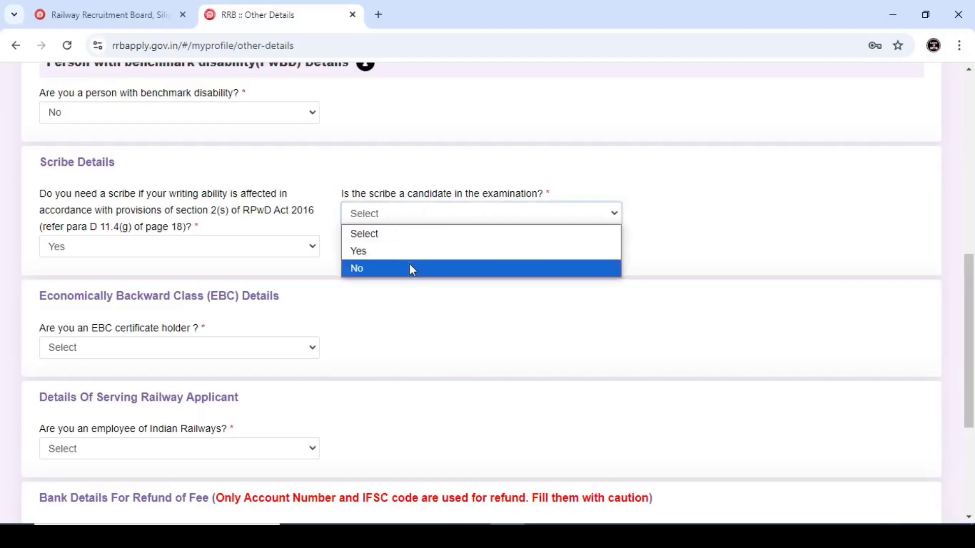
left_click(412, 269)
left_click(755, 220)
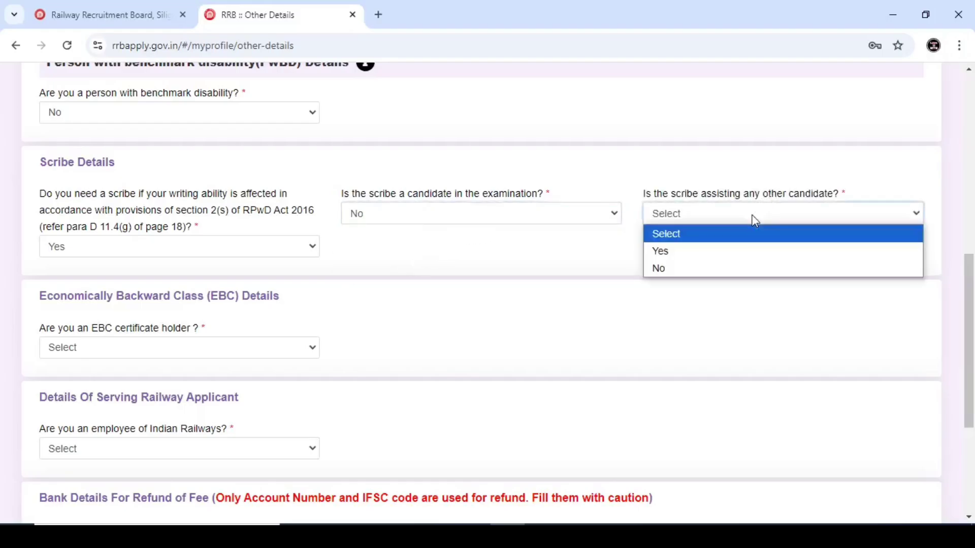
left_click(710, 268)
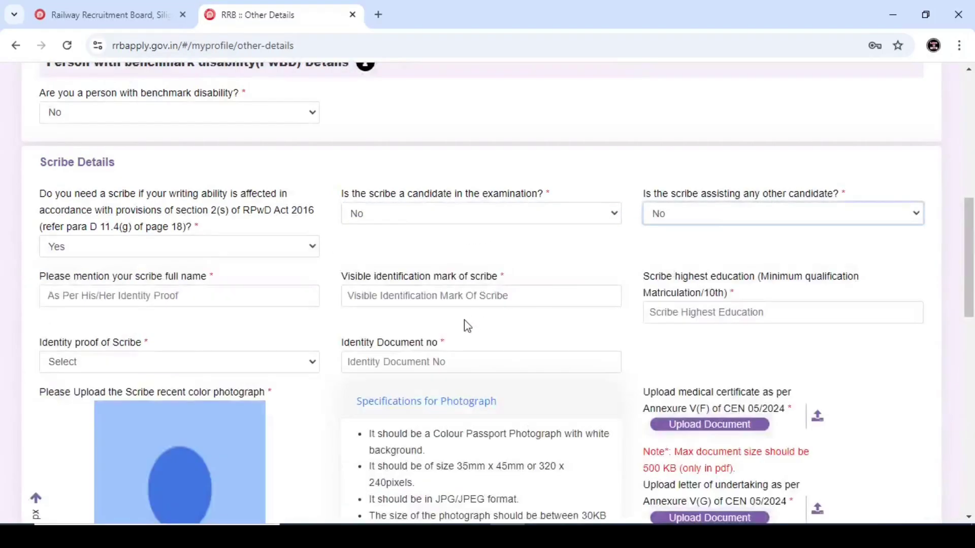
Set the answer to the question about needing a scribe to No.
left_click(114, 251)
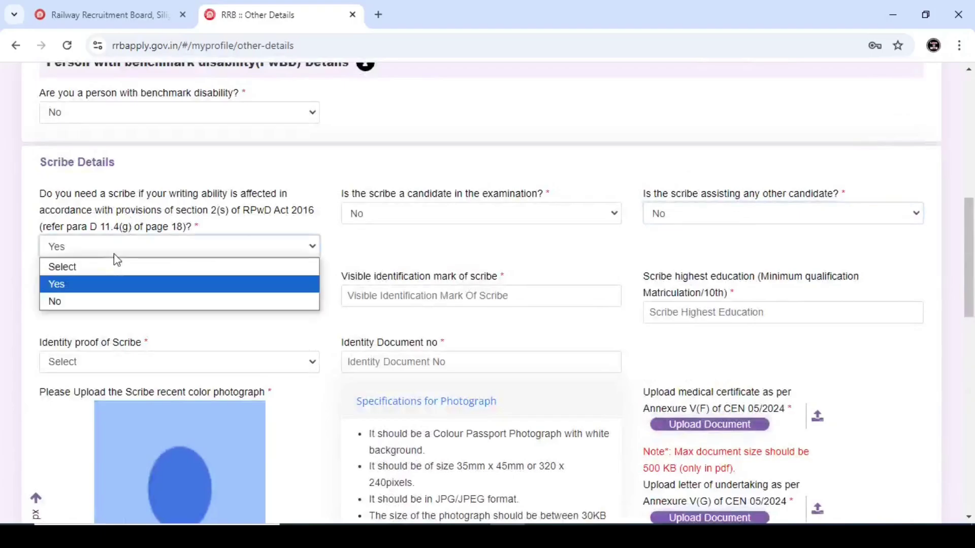
left_click(107, 301)
Accept the information notice about Economically Backward Class candidates and set the EBC certificate holder answer to No.
scroll(330, 279, "down", 3)
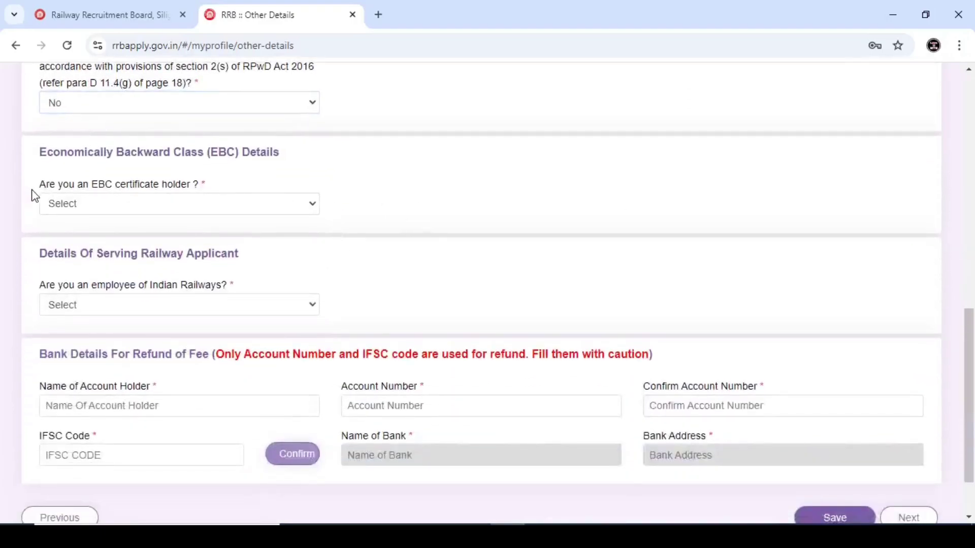
left_click_drag(31, 196, 217, 188)
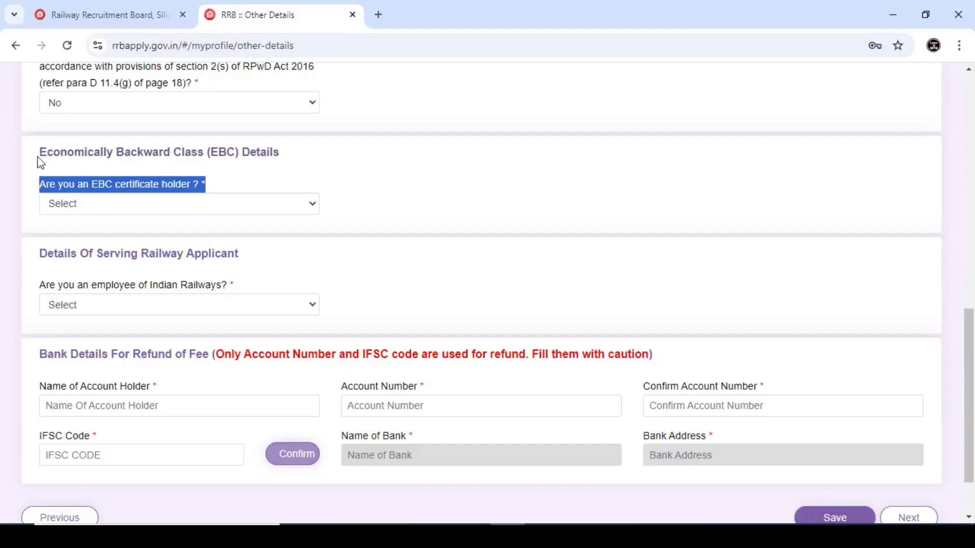
left_click_drag(40, 160, 300, 163)
left_click(257, 189)
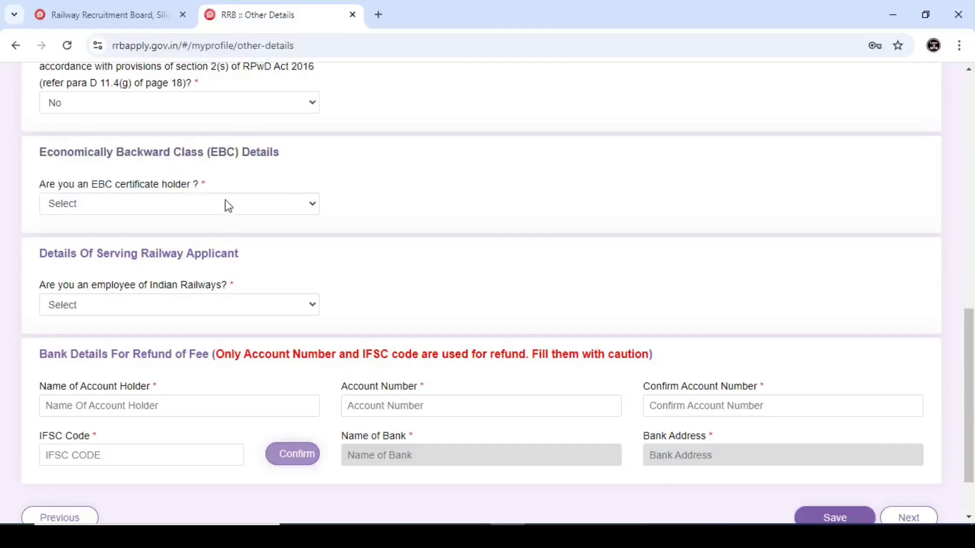
left_click(228, 206)
left_click(179, 237)
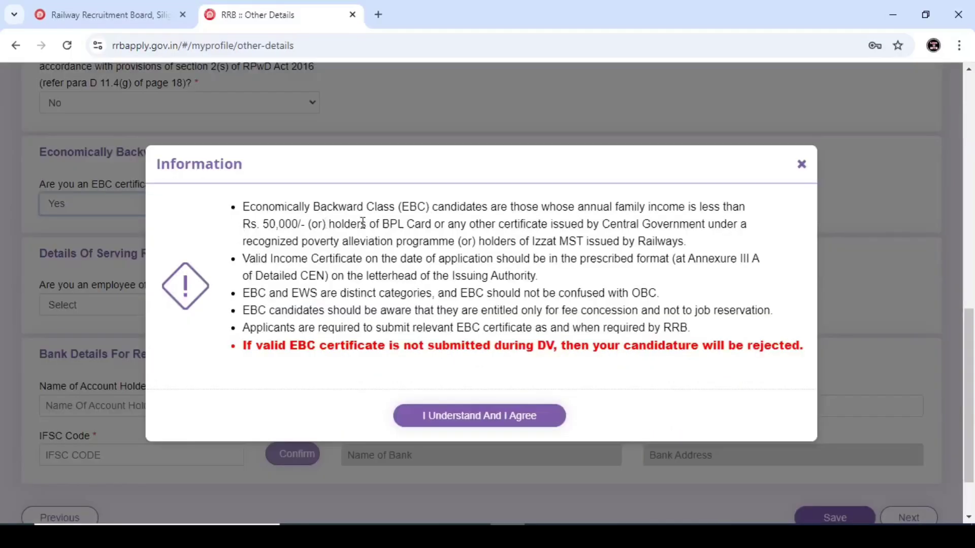
left_click(412, 411)
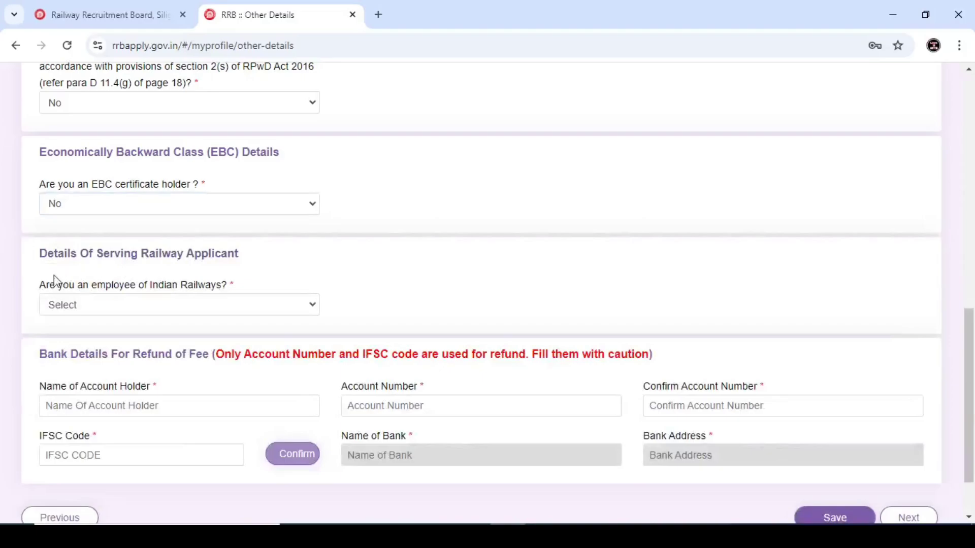
Answer Yes to being an Indian Railways employee and Yes to having applied for NOC from the Controlling Officer.
left_click_drag(40, 288, 232, 287)
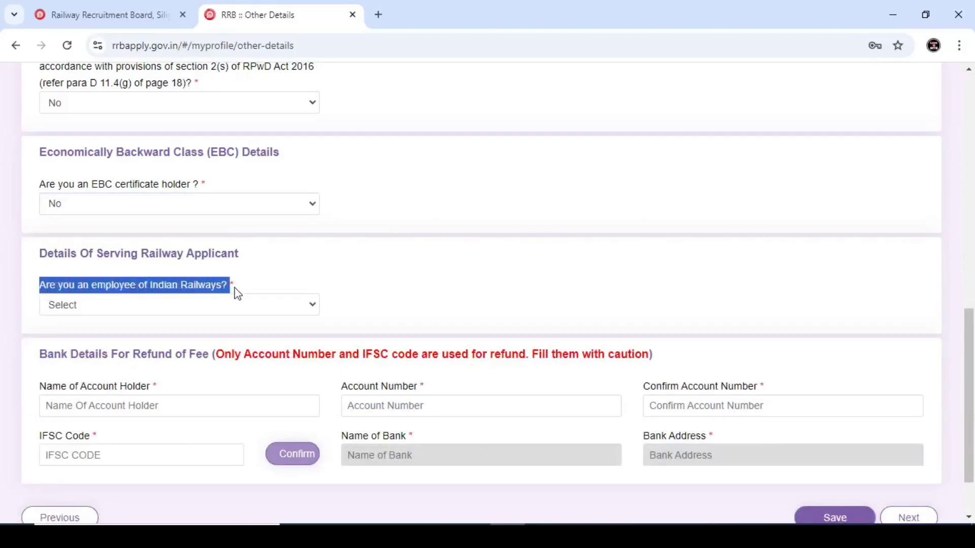
left_click(230, 307)
left_click(202, 341)
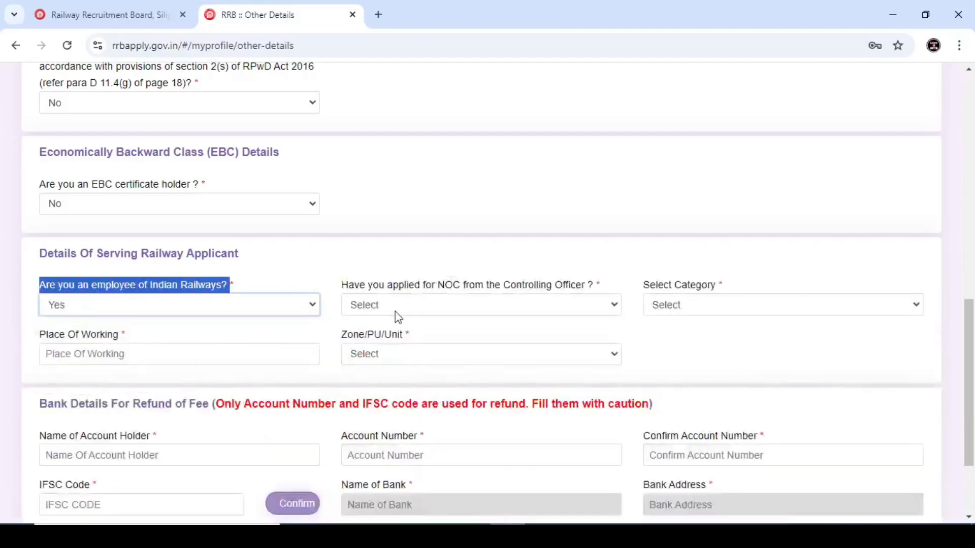
left_click(397, 308)
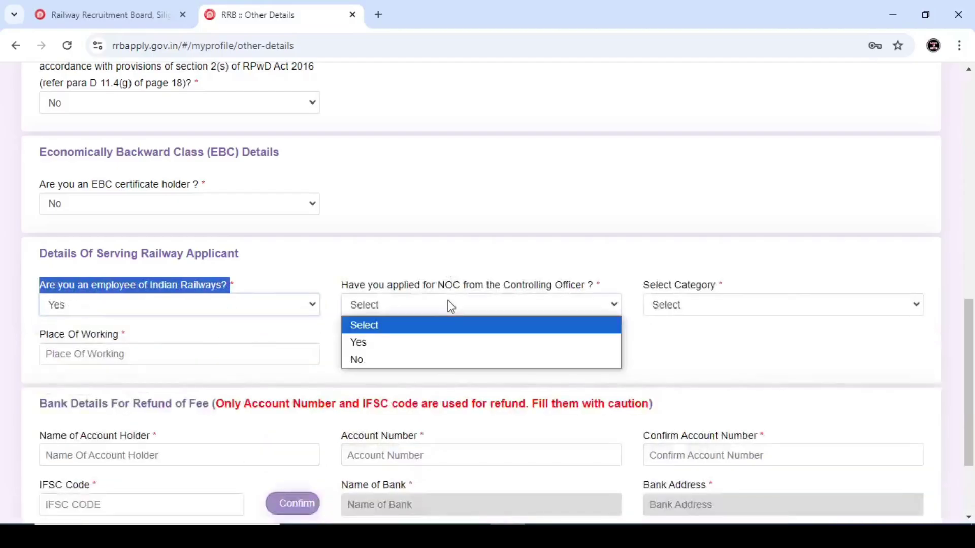
left_click(420, 343)
left_click(421, 361)
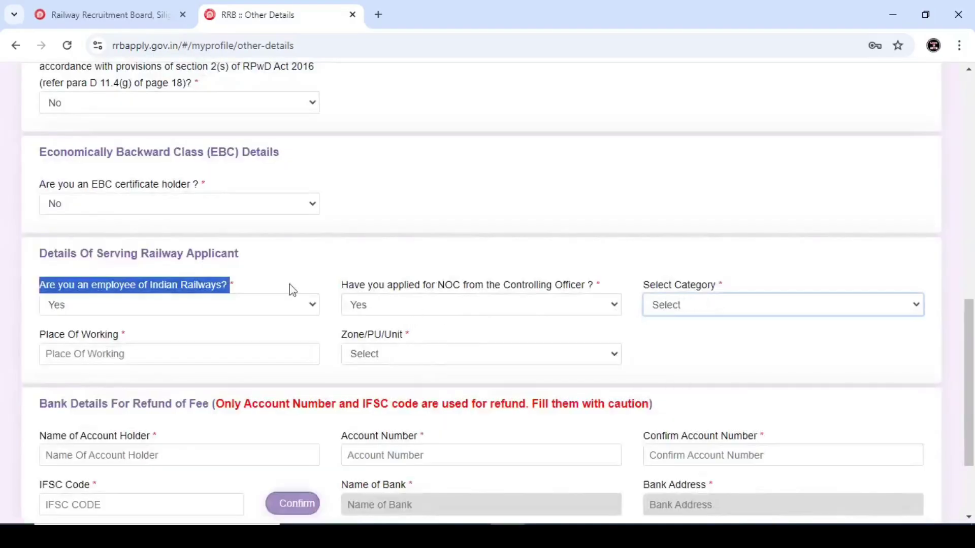
Set the Indian Railways employee answer to No in the serving railway applicant details.
left_click(115, 309)
left_click(92, 359)
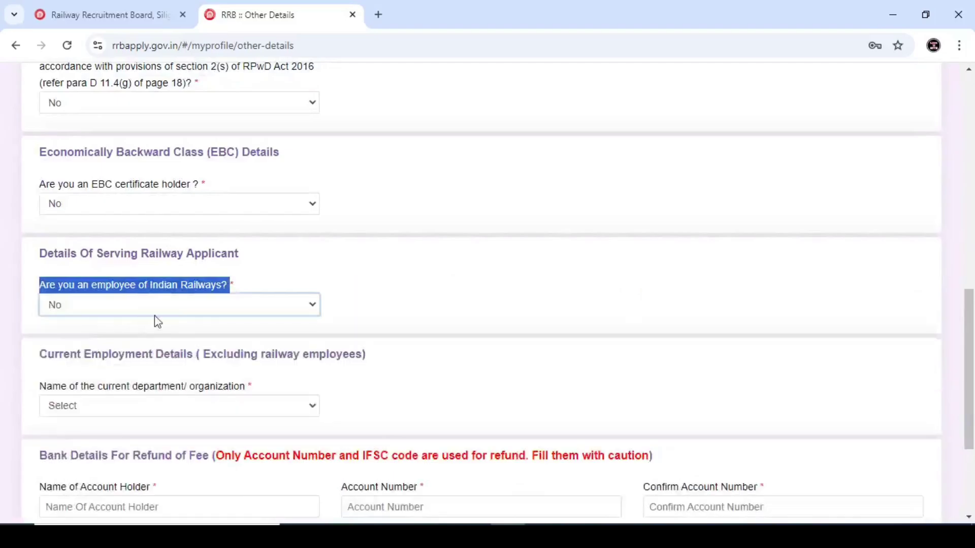
left_click(383, 272)
Set the name of the current department/organization to Not Applicable in the current employment details.
scroll(374, 272, "down", 3)
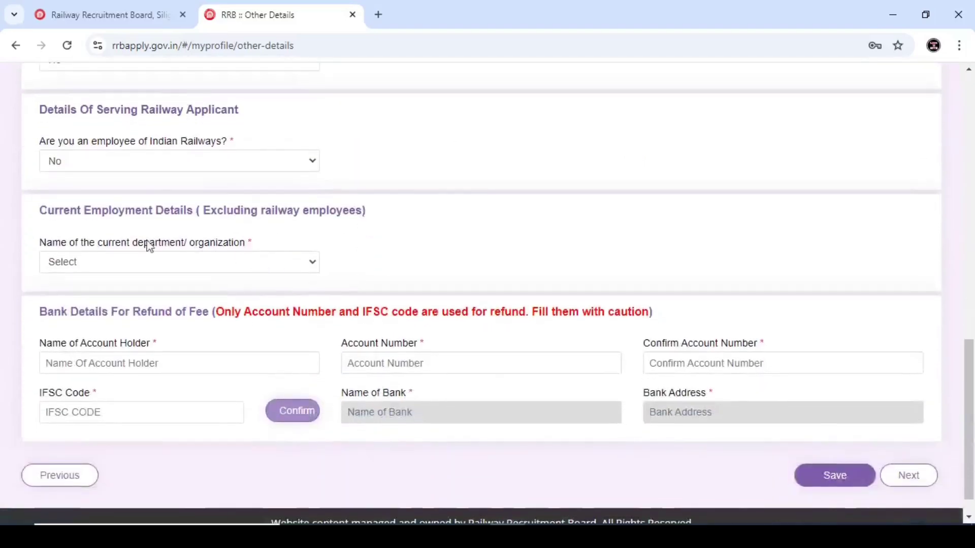
left_click_drag(39, 243, 255, 258)
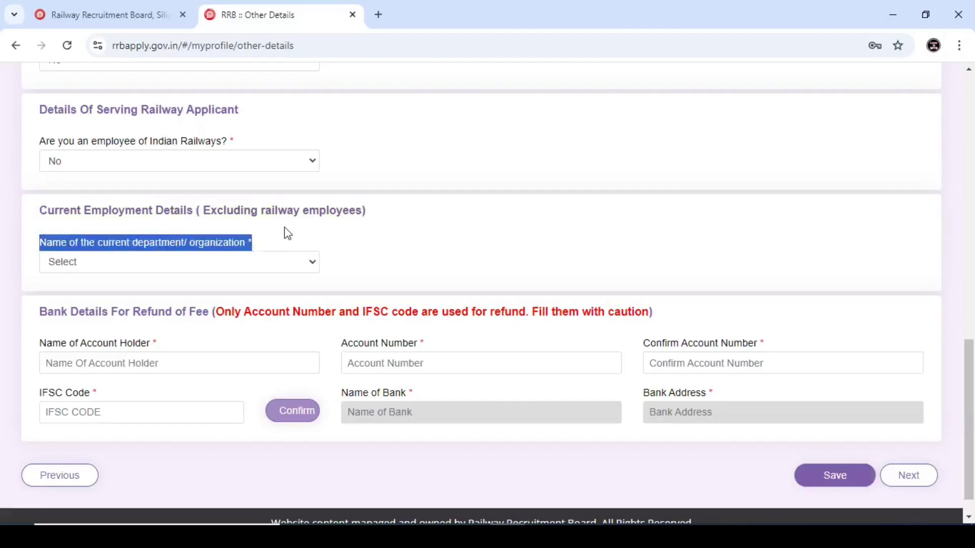
left_click(284, 227)
left_click(269, 260)
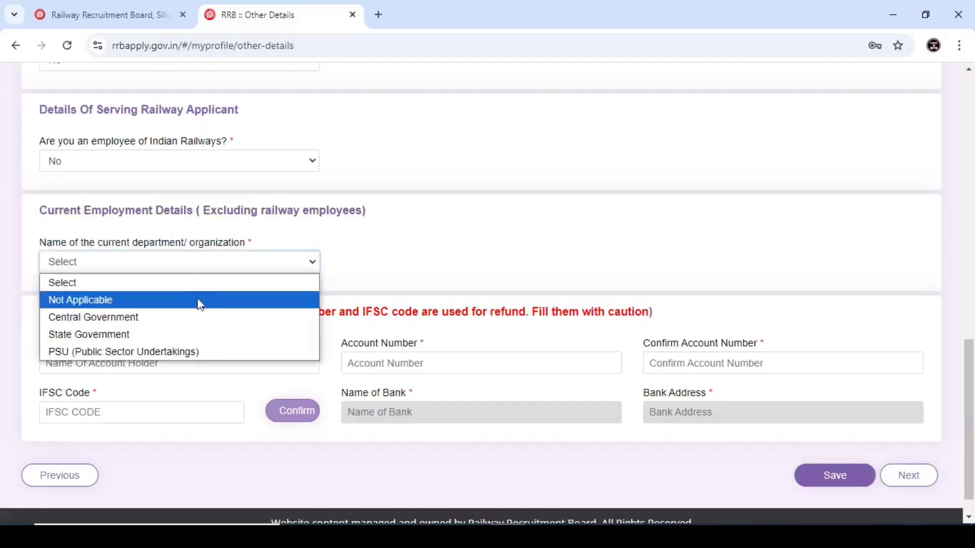
left_click(152, 317)
left_click(111, 269)
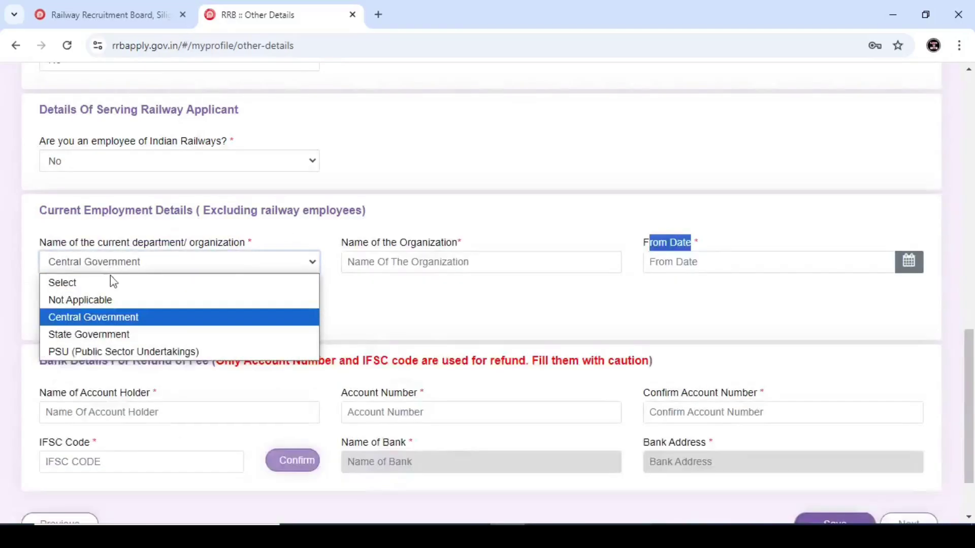
left_click(102, 302)
Fill in the refund bank details with the account holder's name, account number and IFSC code, and confirm the IFSC code.
scroll(109, 320, "down", 1)
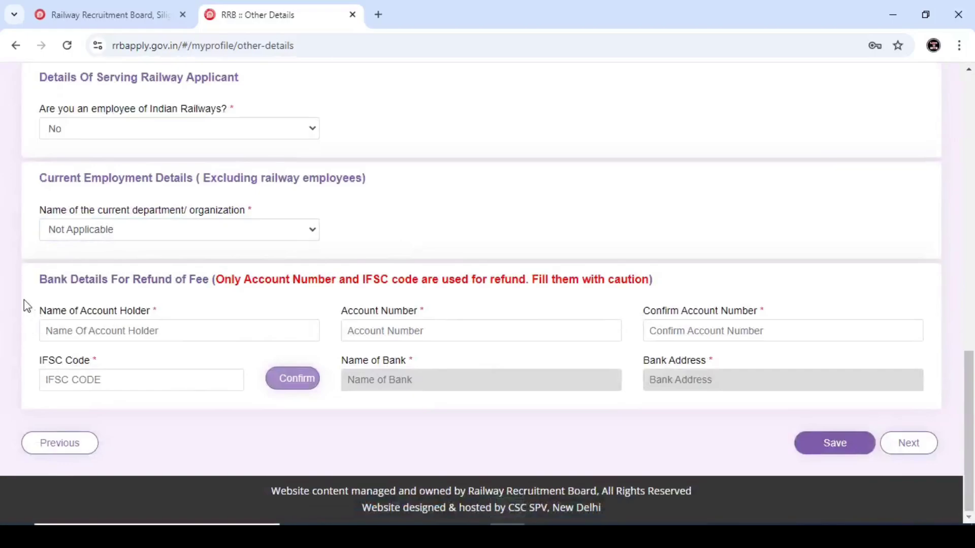
left_click_drag(33, 281, 205, 293)
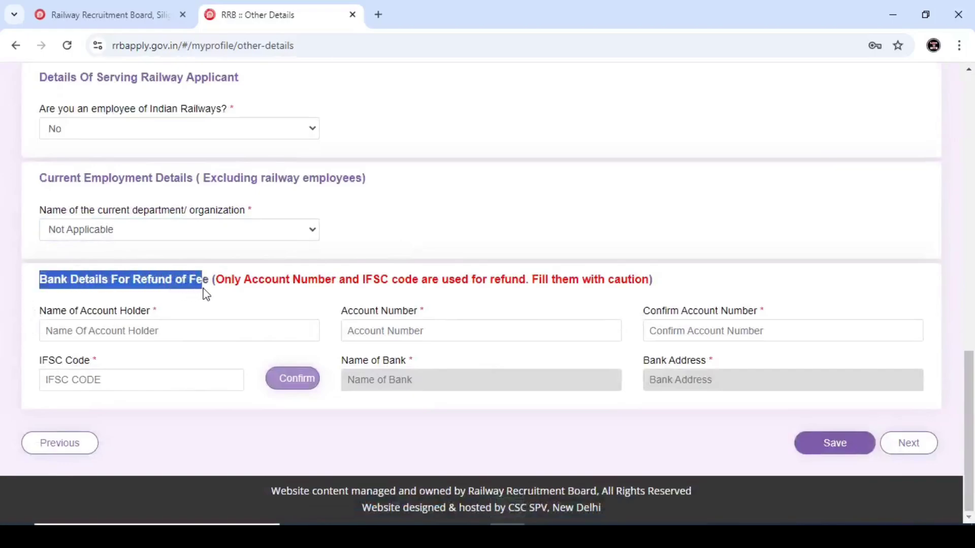
left_click(224, 293)
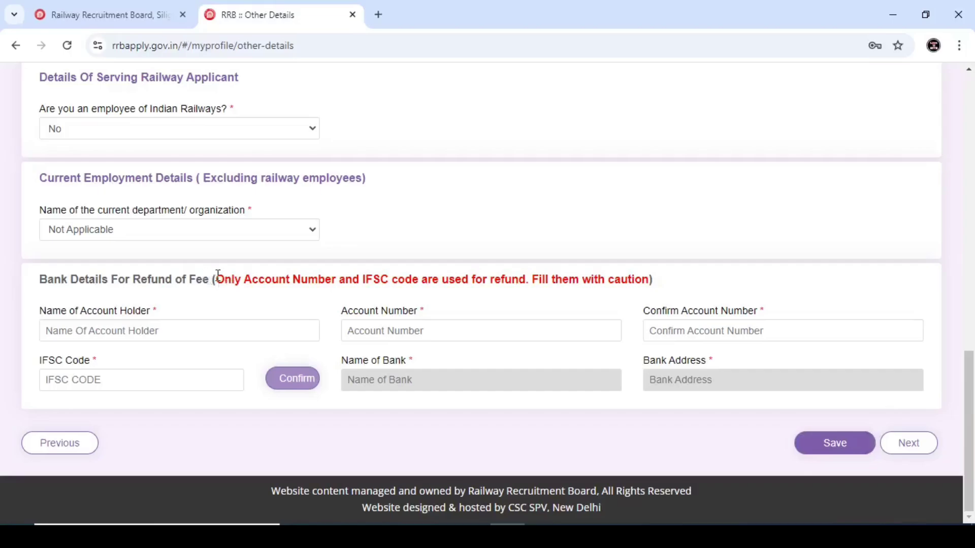
left_click_drag(217, 279, 527, 293)
left_click(527, 302)
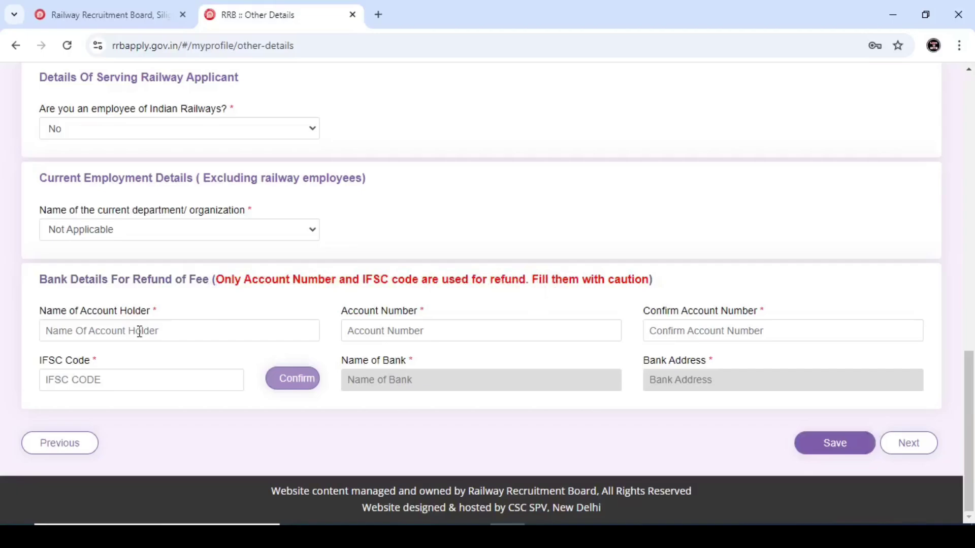
left_click(122, 332)
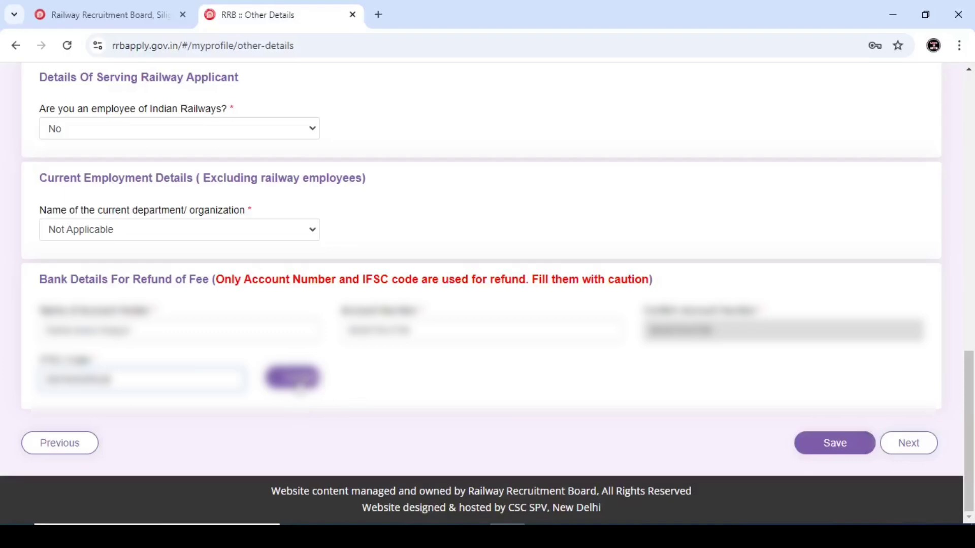
left_click(302, 383)
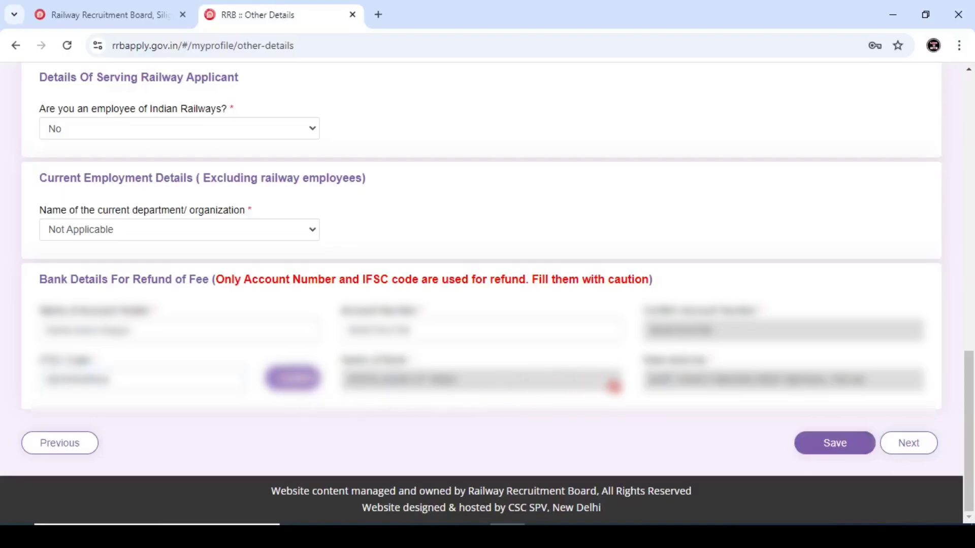
Save the Other Details page and proceed to the Educational Qualification page.
left_click(870, 446)
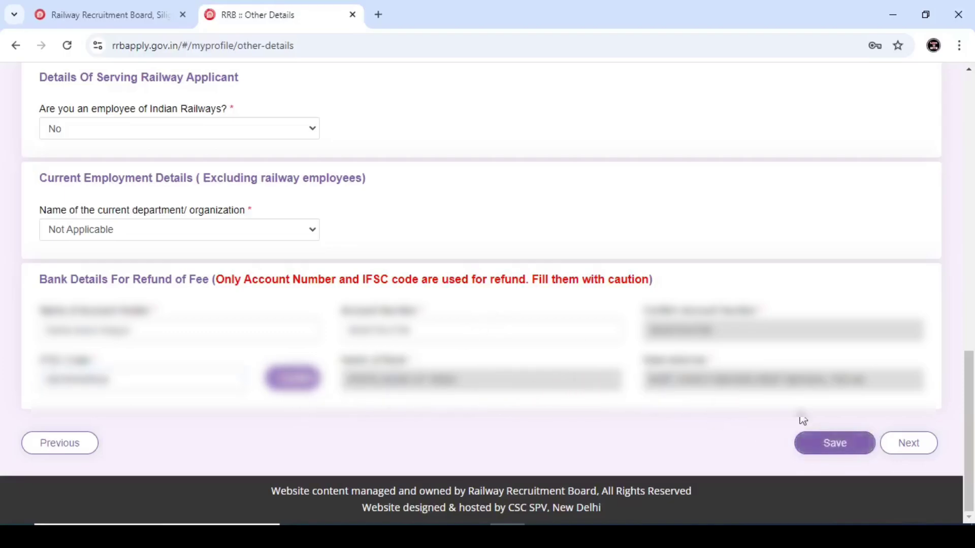
left_click(833, 447)
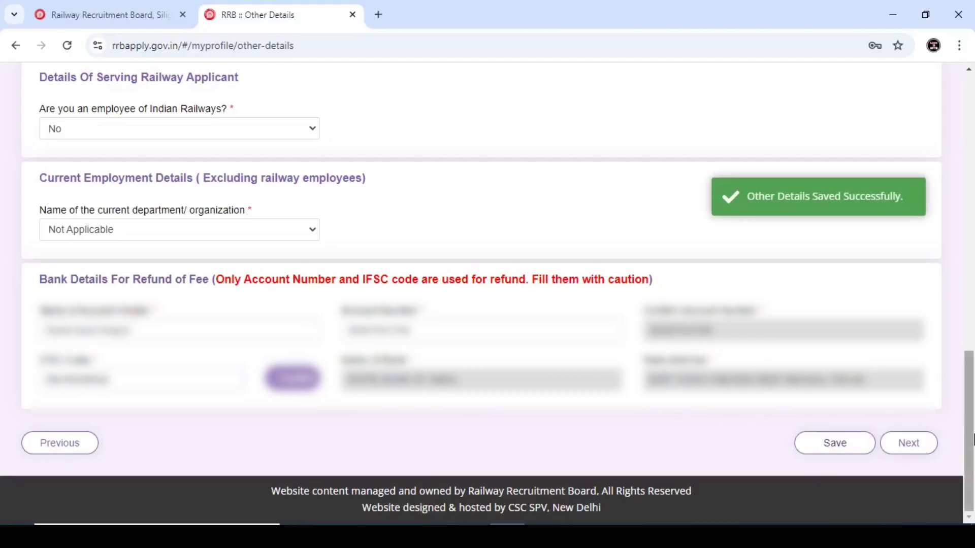
left_click(909, 443)
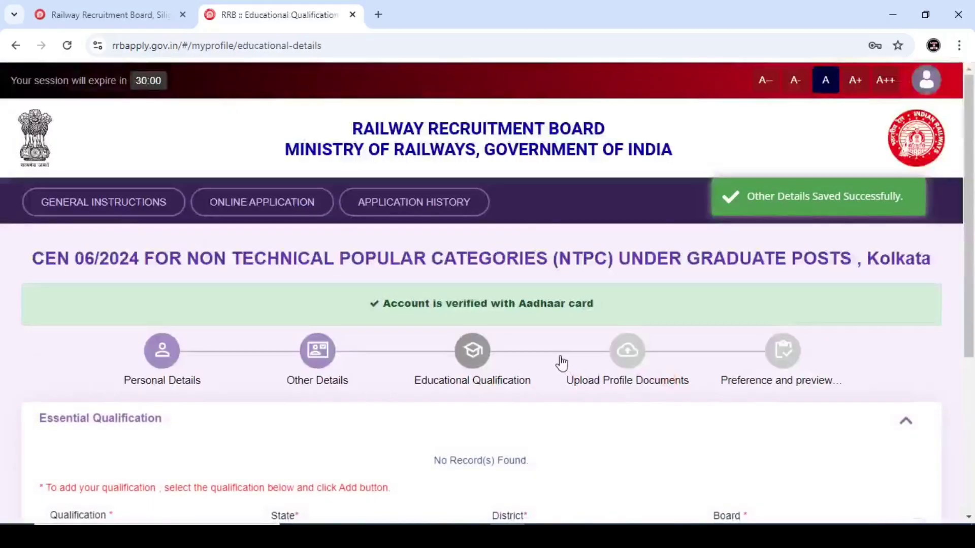
For the Matriculation/SSLC qualification, set the state to WEST BENGAL, the district to Cooch Behar and the board to WEST BENGAL BOARD OF SECONDARY EDUCATION.
scroll(569, 368, "down", 3)
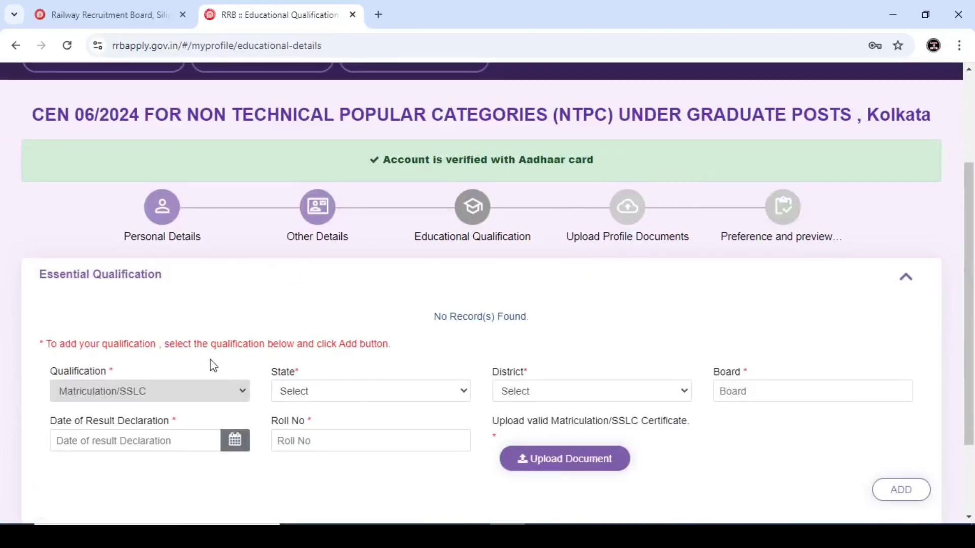
left_click(325, 391)
scroll(325, 267, "down", 5)
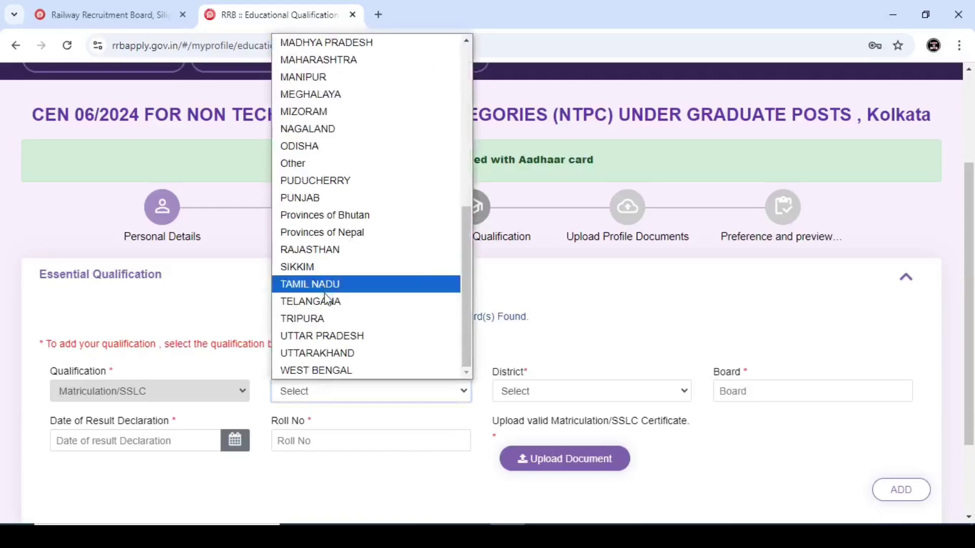
left_click(326, 375)
left_click(544, 389)
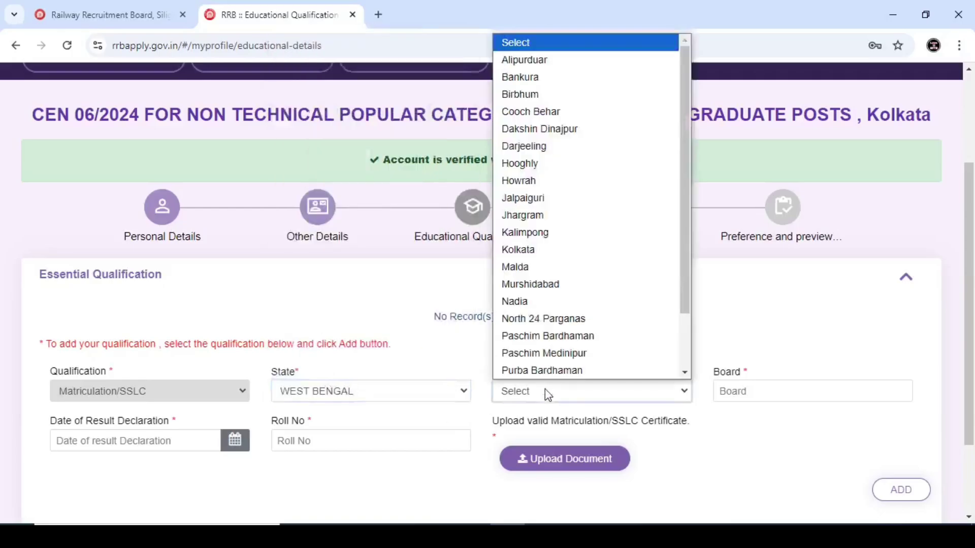
left_click(554, 113)
left_click(719, 381)
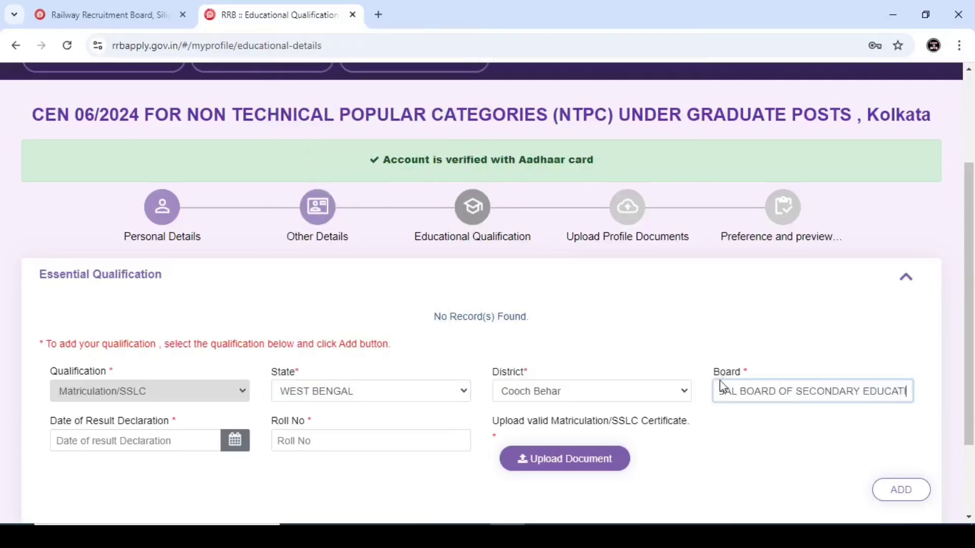
type("N")
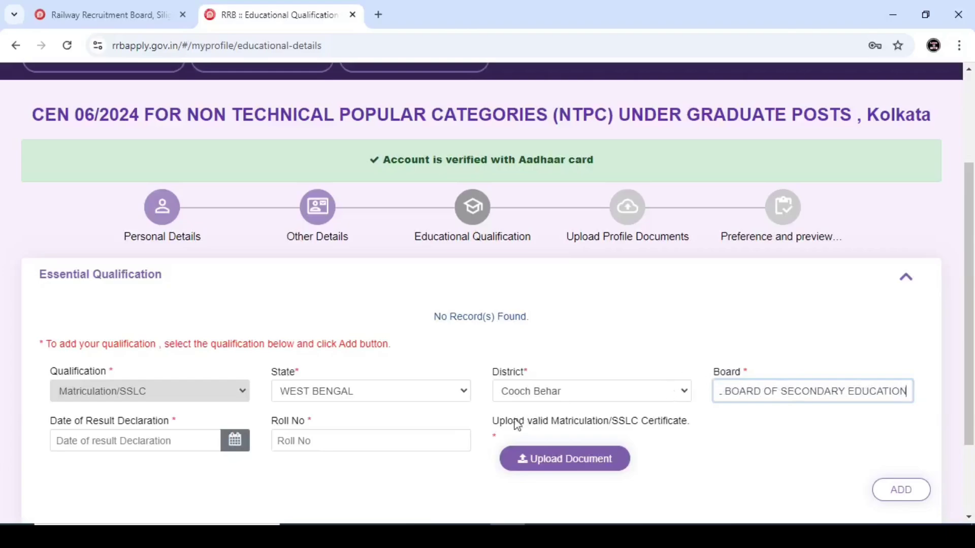
Set the Matriculation/SSLC date of result declaration to 02/02/2022.
left_click(235, 441)
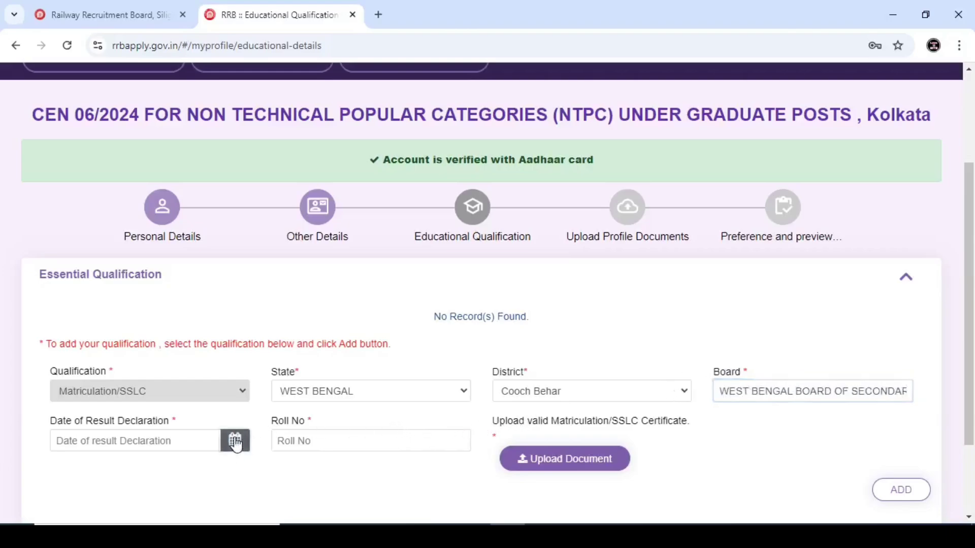
left_click(164, 253)
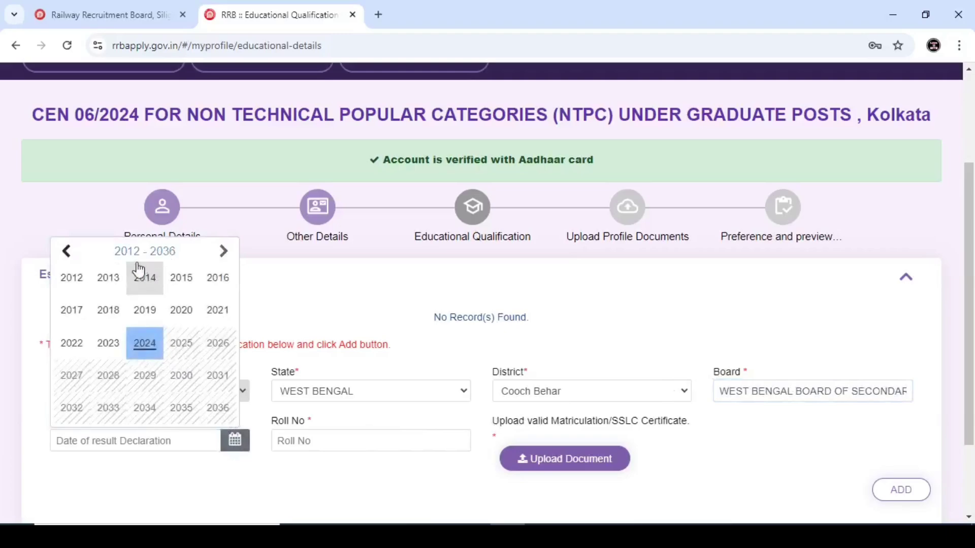
left_click(81, 345)
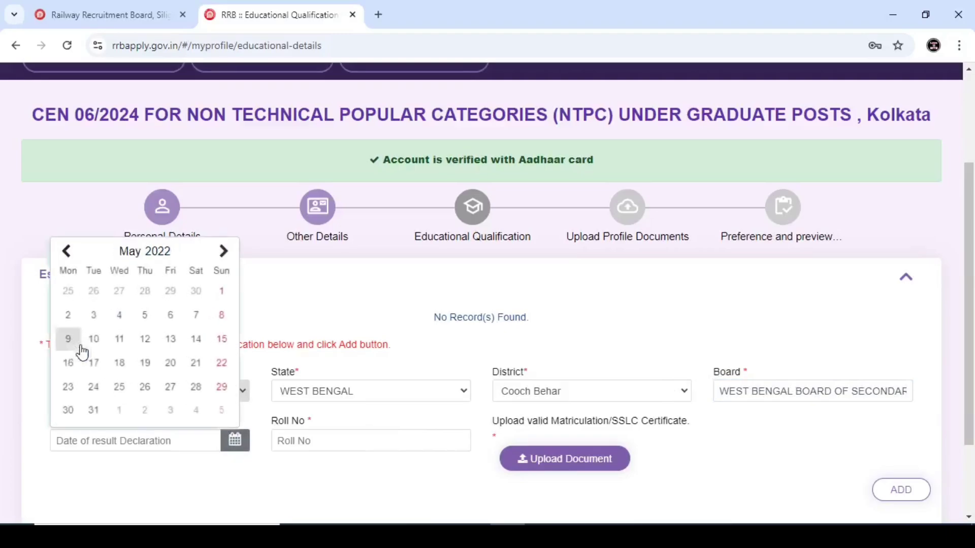
left_click(133, 253)
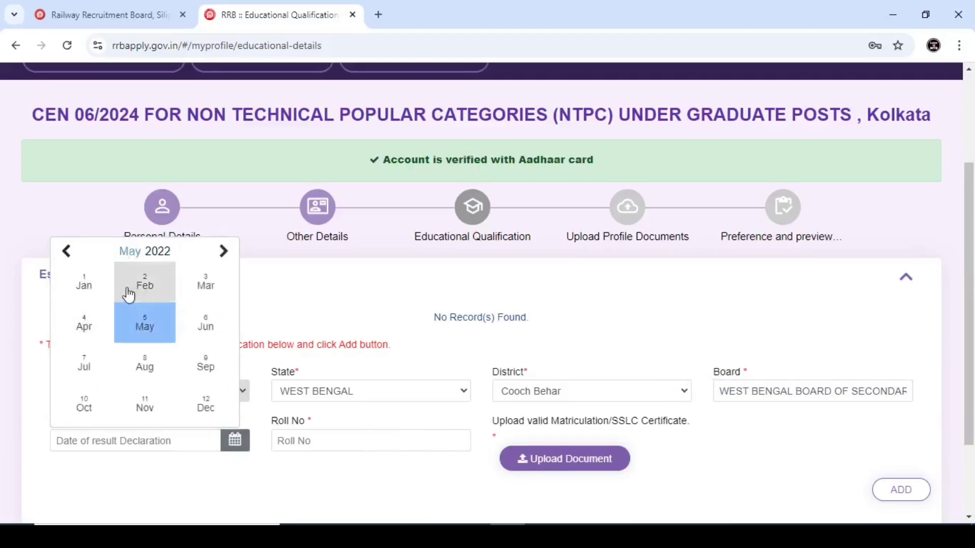
left_click(127, 288)
left_click(120, 292)
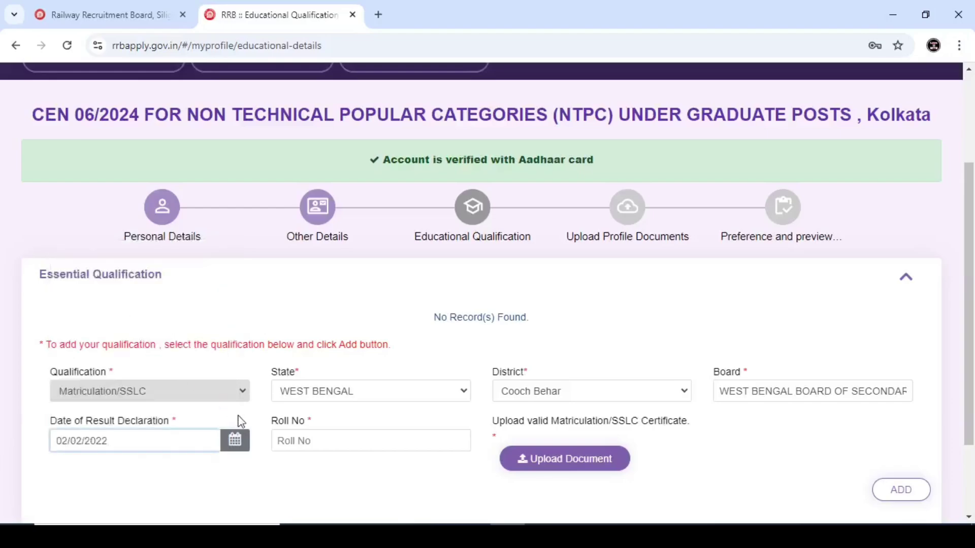
Enter the Matriculation/SSLC roll number and add the qualification together with its certificate.
left_click(317, 450)
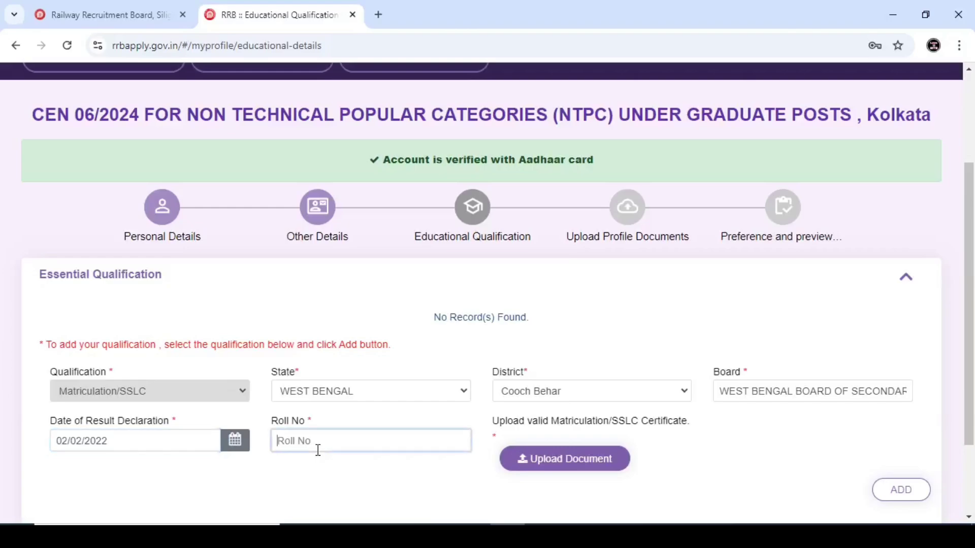
type("54")
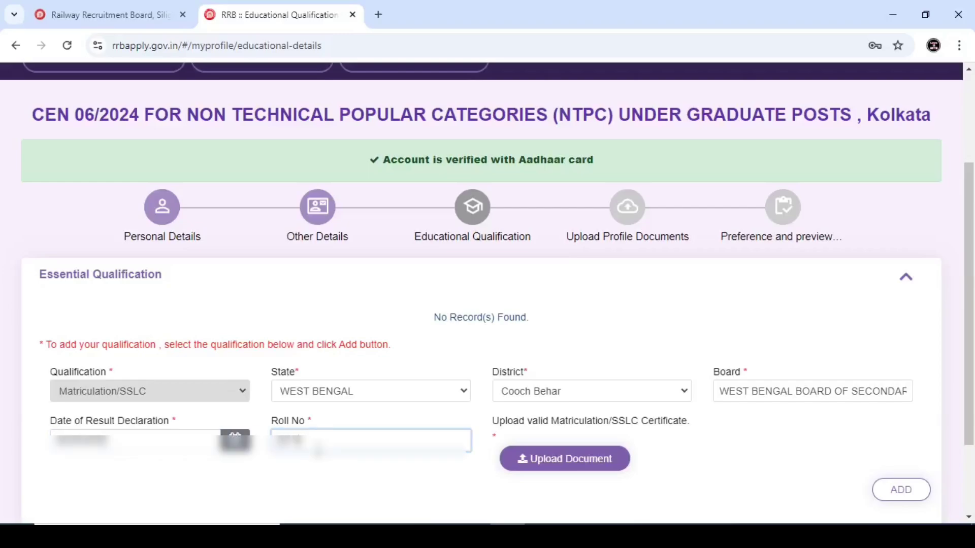
left_click_drag(492, 423, 694, 431)
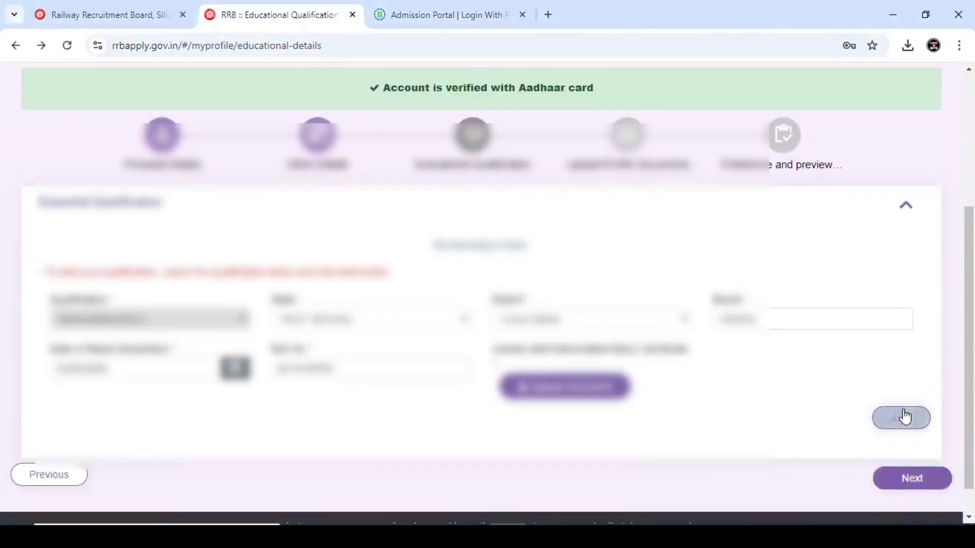
left_click(903, 418)
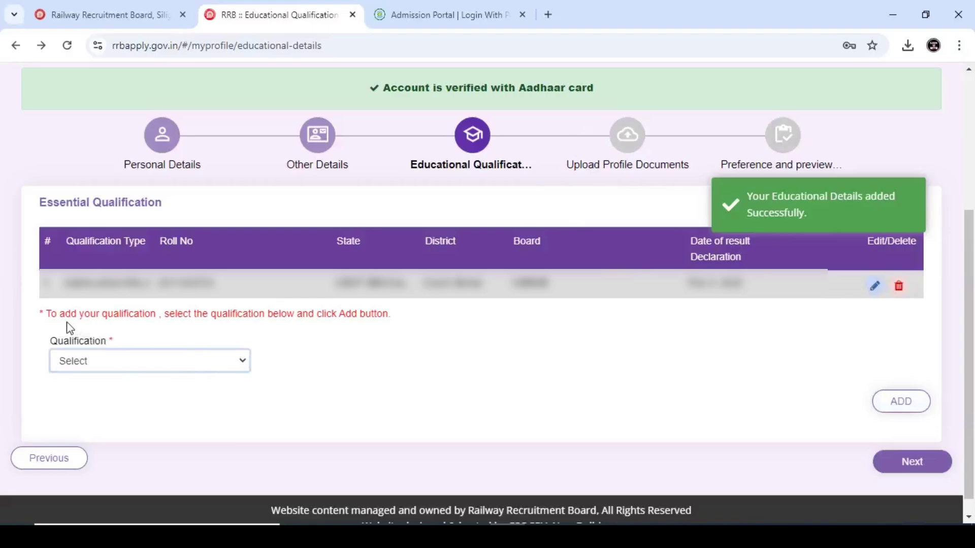
Start a second essential qualification with both qualification and discipline set to 12th (+2 Stage) or its equivalent.
left_click_drag(48, 318, 121, 324)
left_click(169, 324)
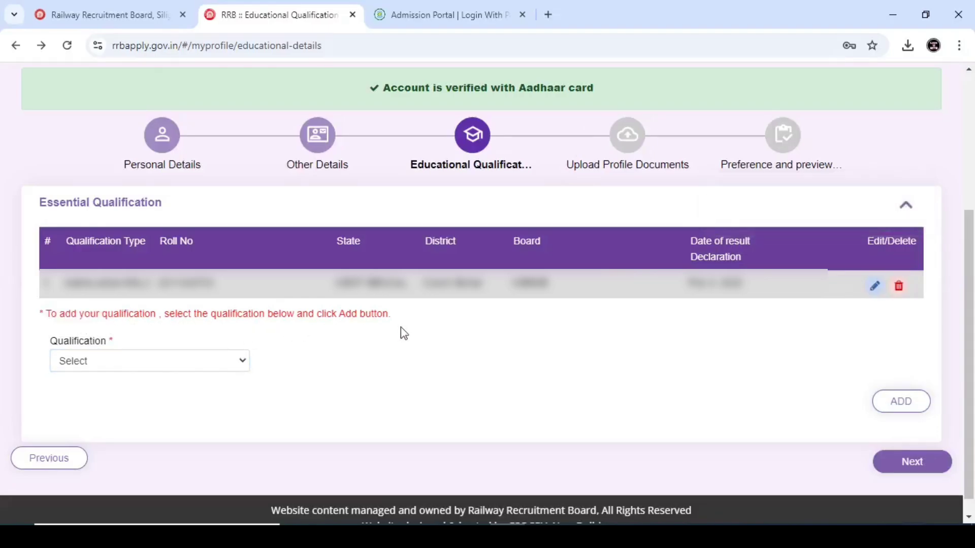
left_click(161, 362)
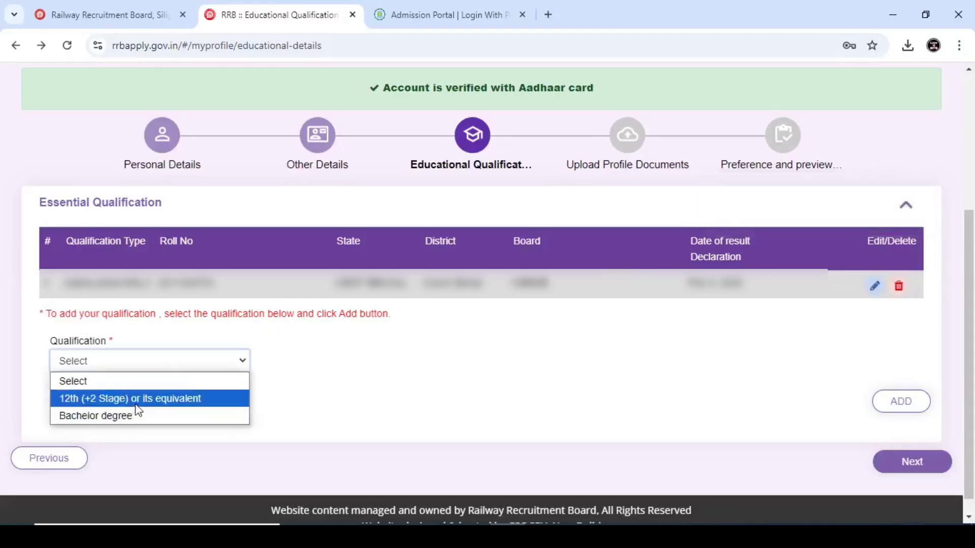
left_click(142, 399)
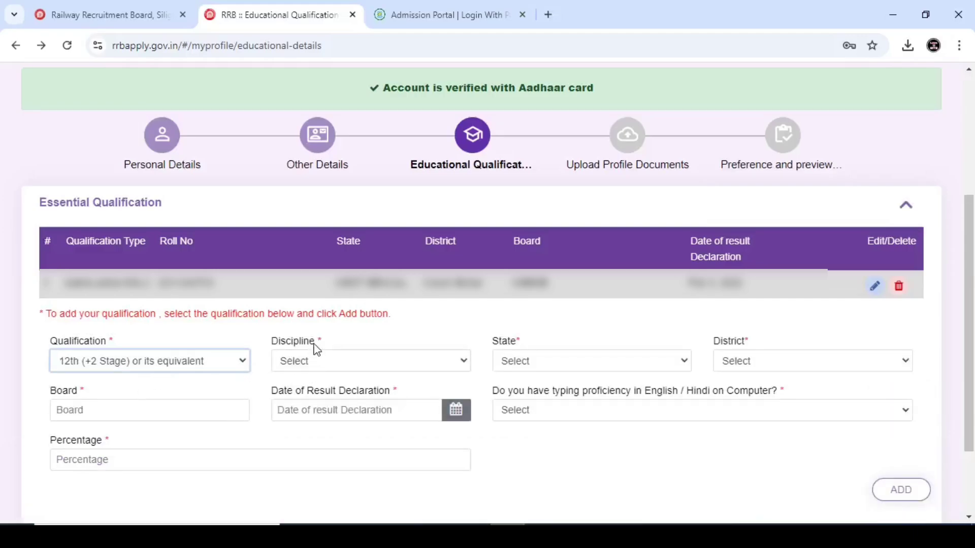
left_click(318, 365)
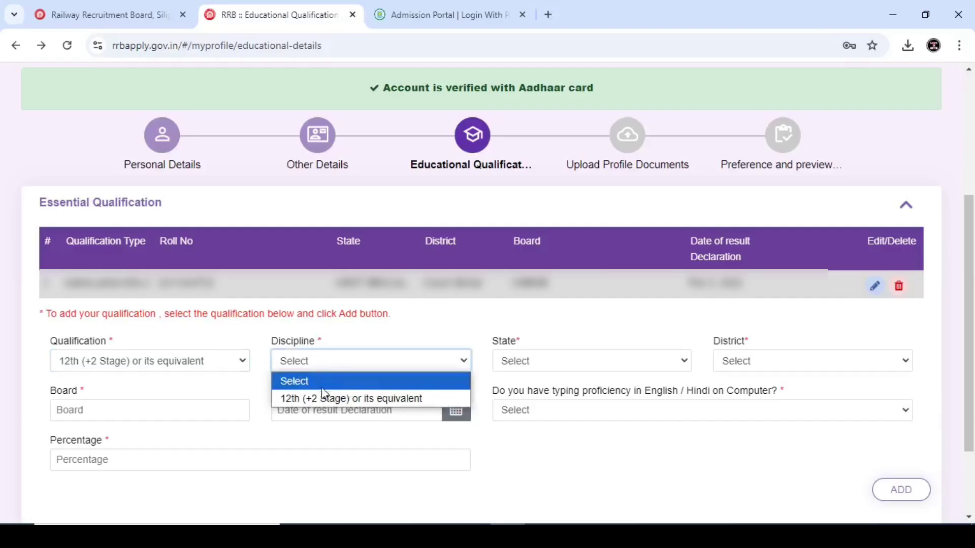
left_click(327, 400)
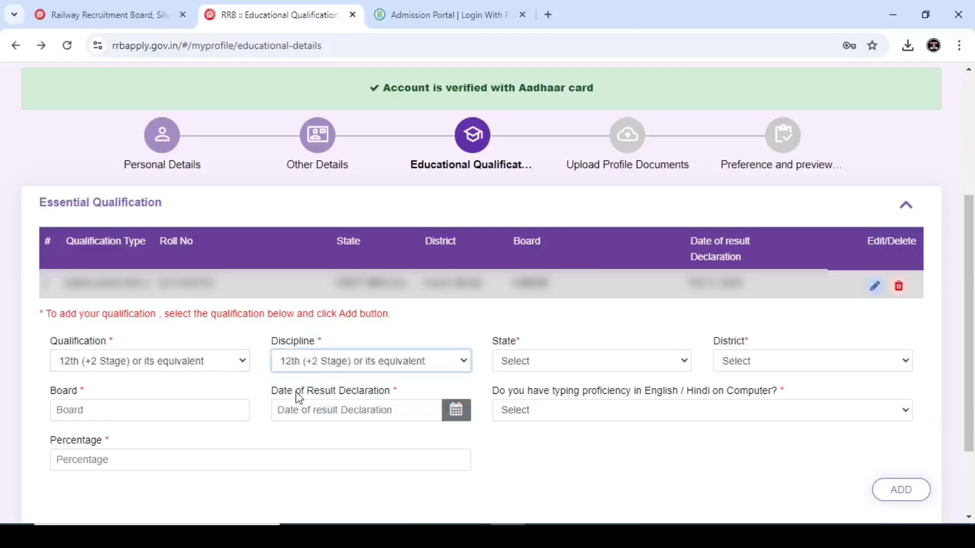
Complete the 12th qualification with WEST BENGAL, Cooch Behar, board WBCHSE, result date 02/03/2024, typing proficiency Yes and percentage 55, and add it.
left_click(508, 366)
scroll(515, 367, "down", 5)
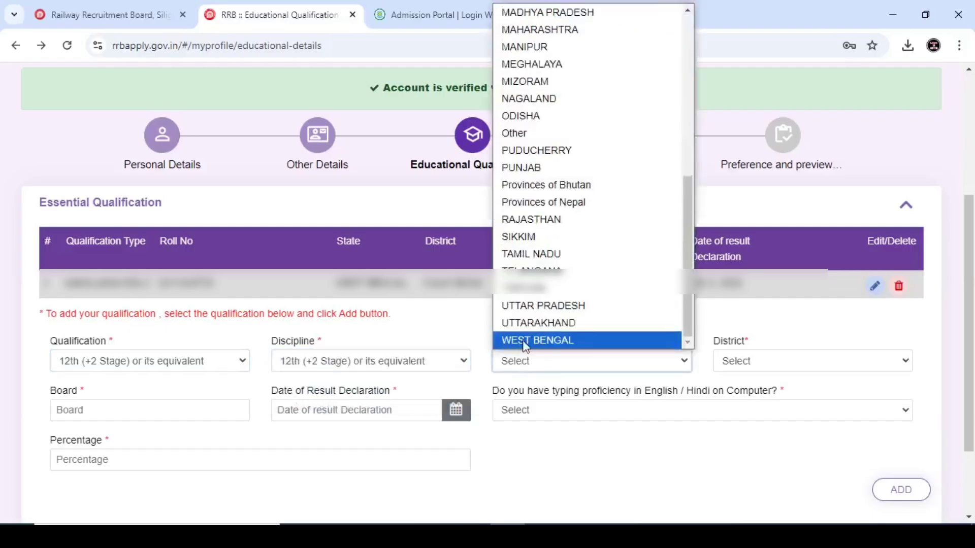
left_click(522, 337)
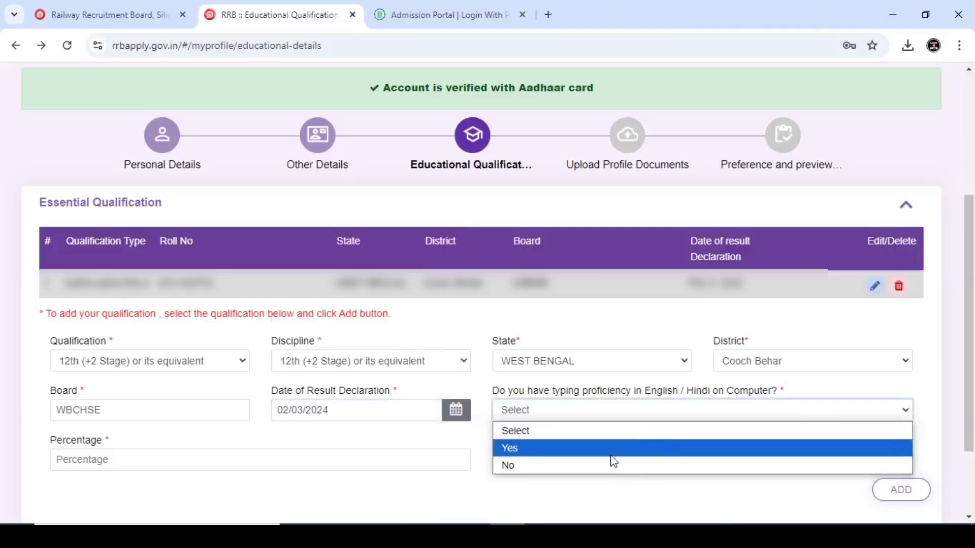
key("Escape")
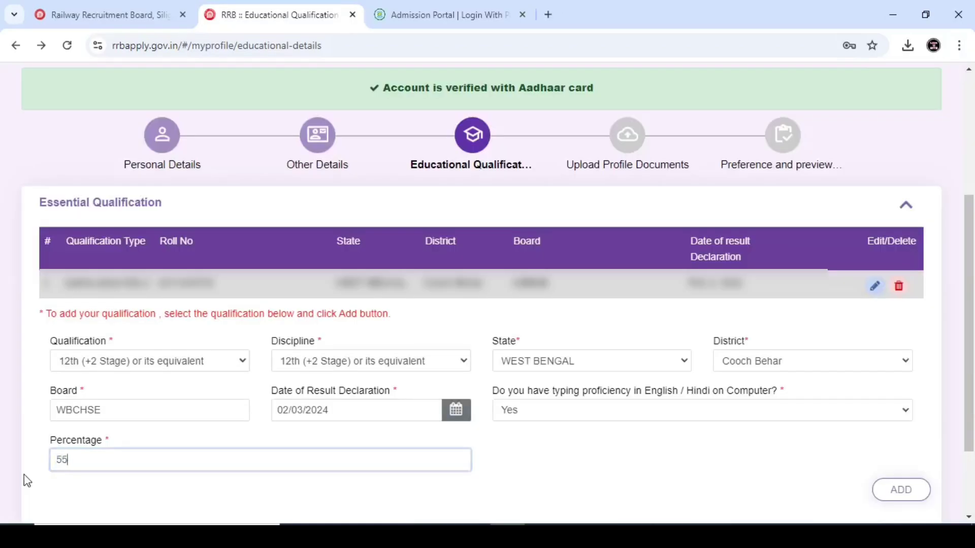
left_click(694, 490)
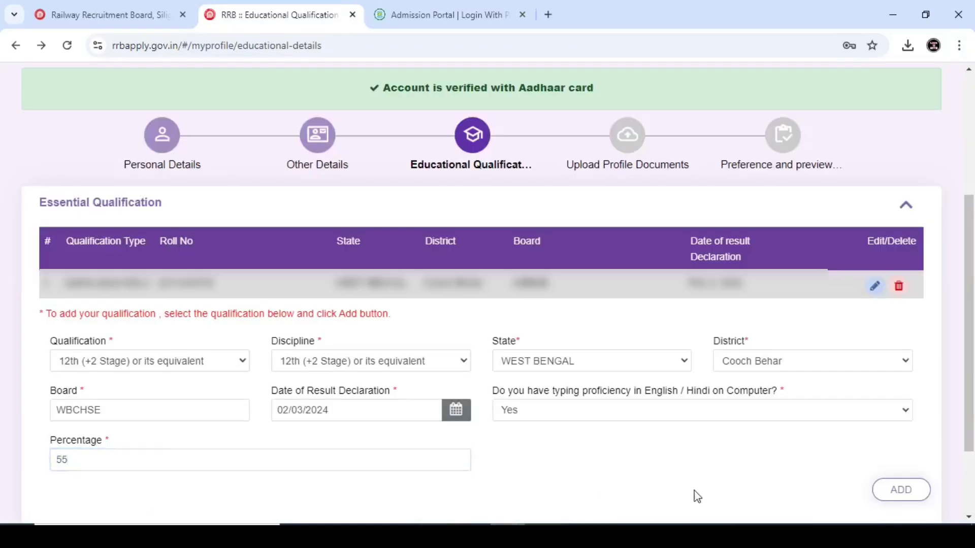
left_click(926, 496)
Finish the educational qualifications and continue to the Upload Profile Documents stage.
scroll(288, 405, "down", 1)
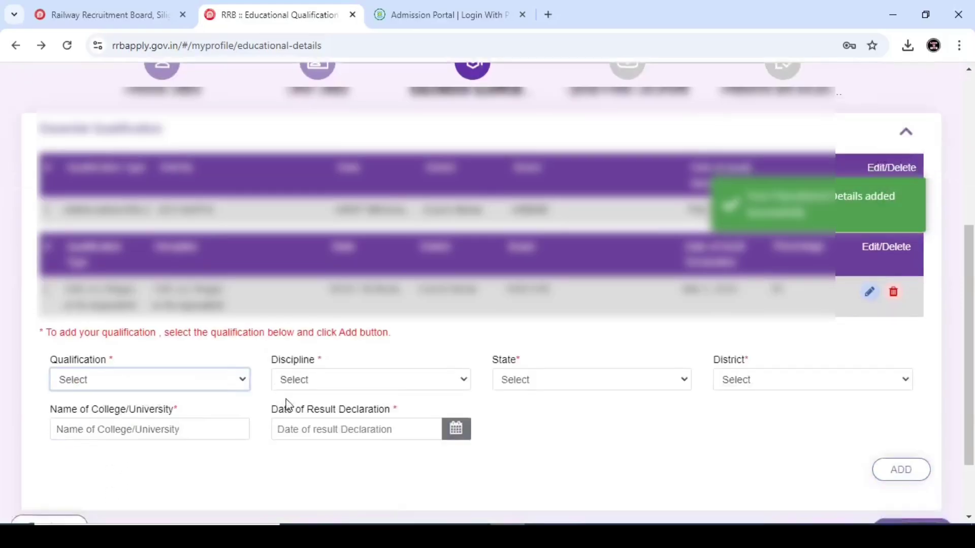
scroll(288, 405, "down", 2)
left_click(915, 465)
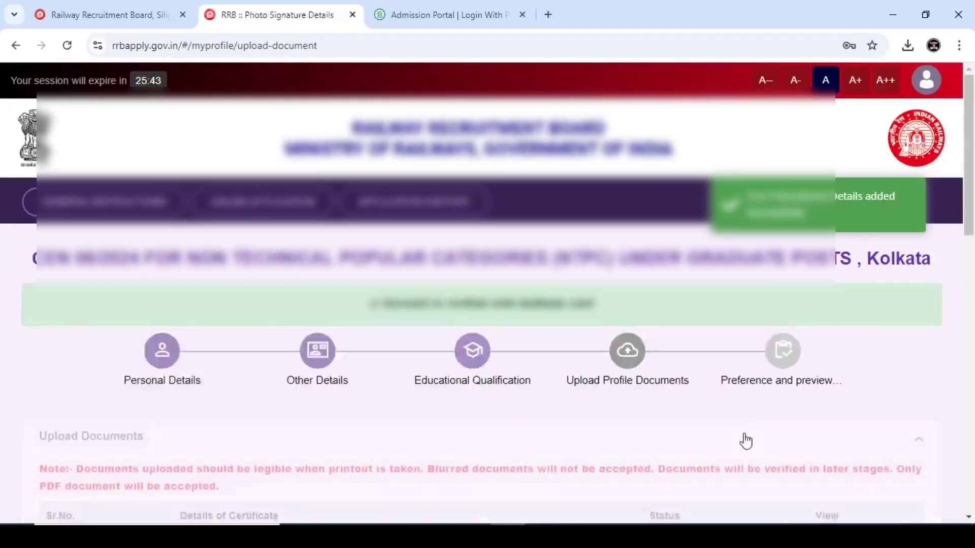
Upload the applicant's passport photograph and signature images, save them and continue to the post preference stage.
scroll(587, 364, "down", 3)
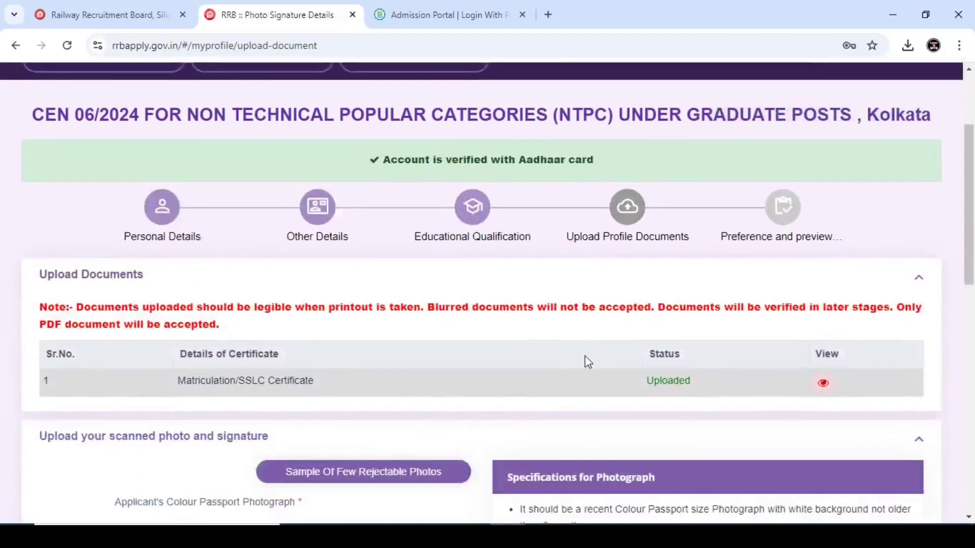
scroll(588, 362, "down", 3)
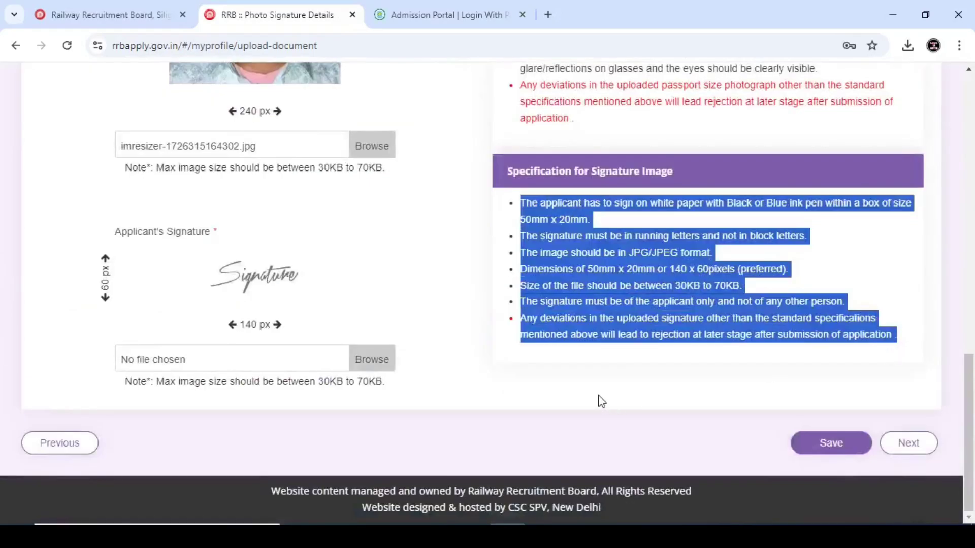
left_click(283, 380)
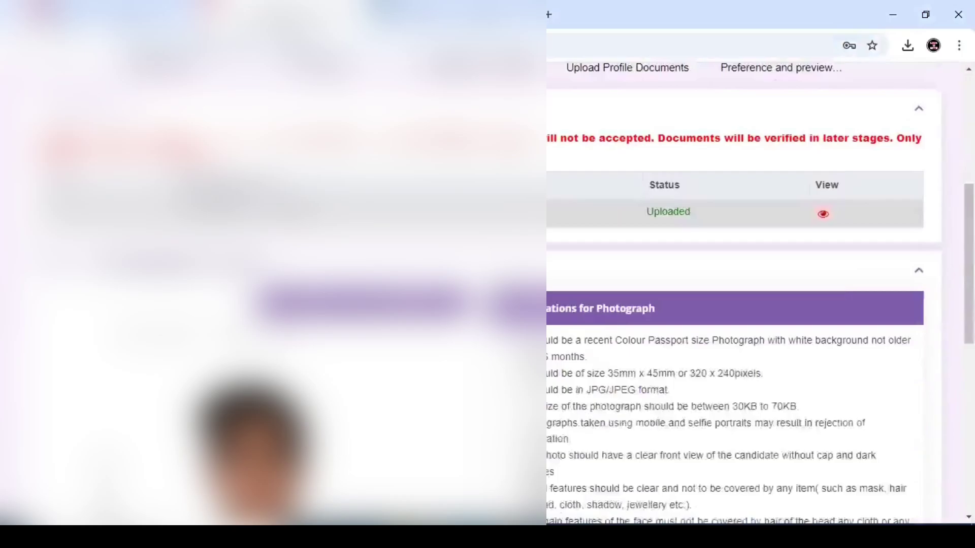
scroll(736, 295, "down", 10)
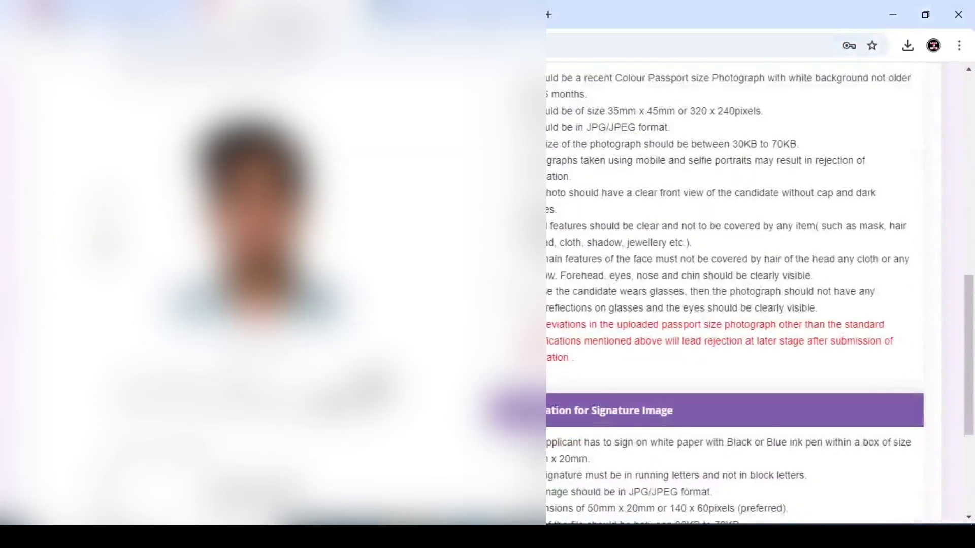
left_click(823, 447)
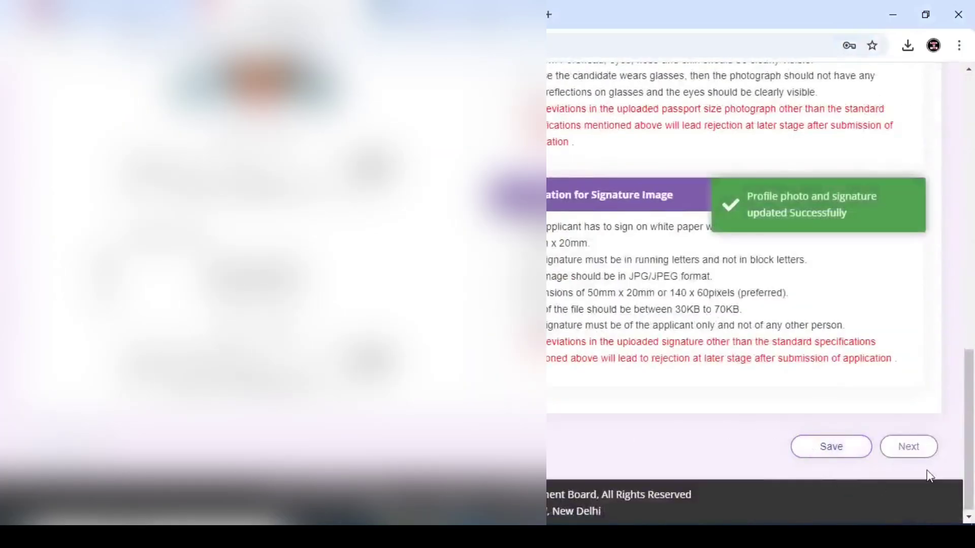
left_click(906, 448)
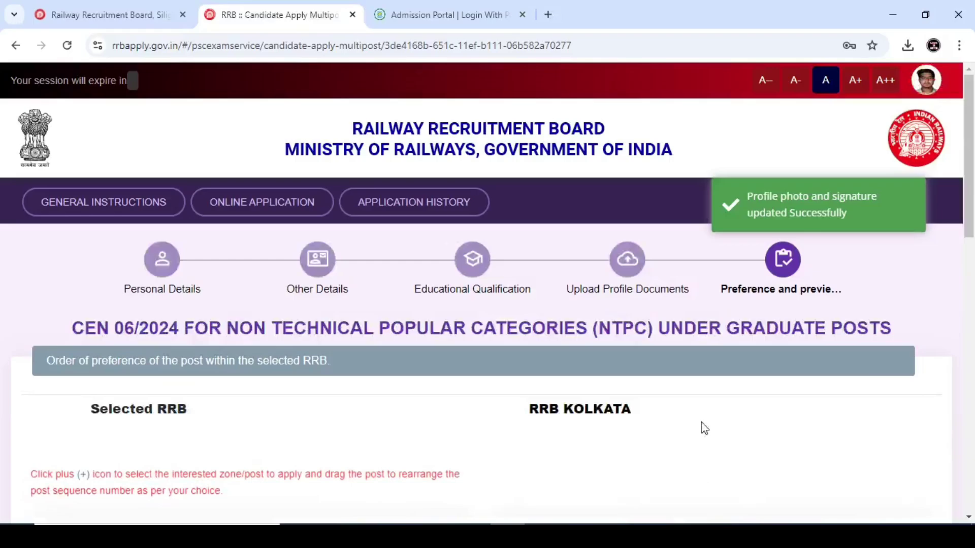
Review the eligible posts for RRB KOLKATA and add SER Junior Clerk Cum Typist, followed by ER Trains Clerk, to the preference order.
scroll(698, 424, "down", 3)
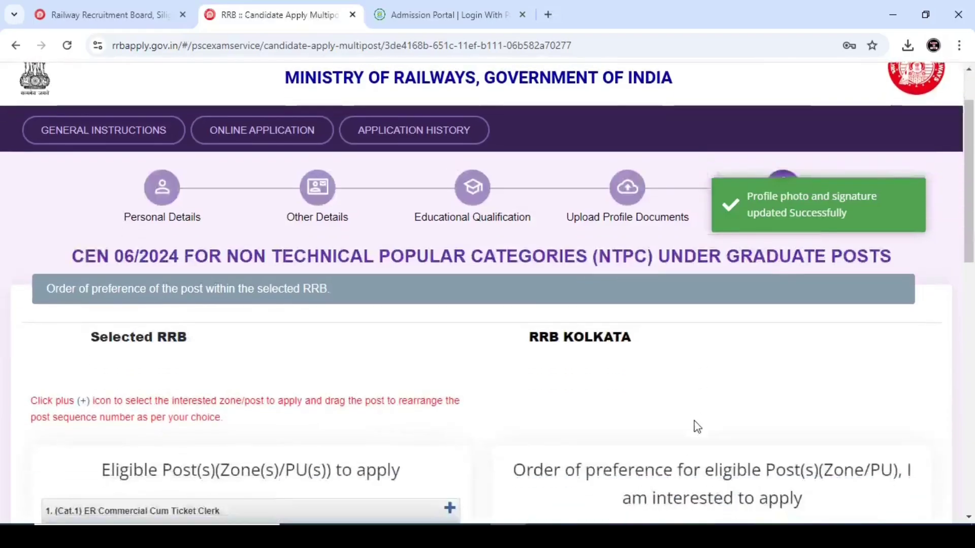
scroll(695, 420, "down", 3)
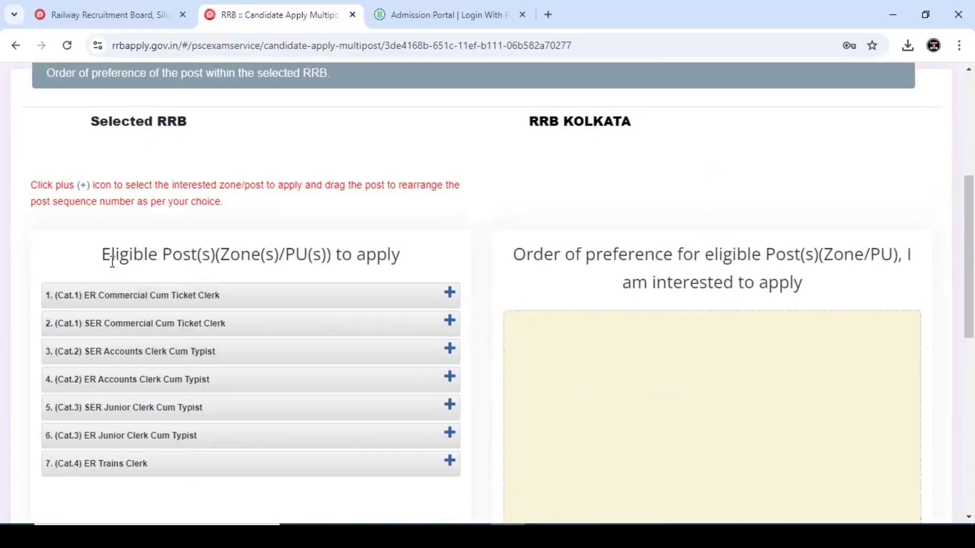
left_click_drag(102, 258, 425, 263)
left_click(292, 279)
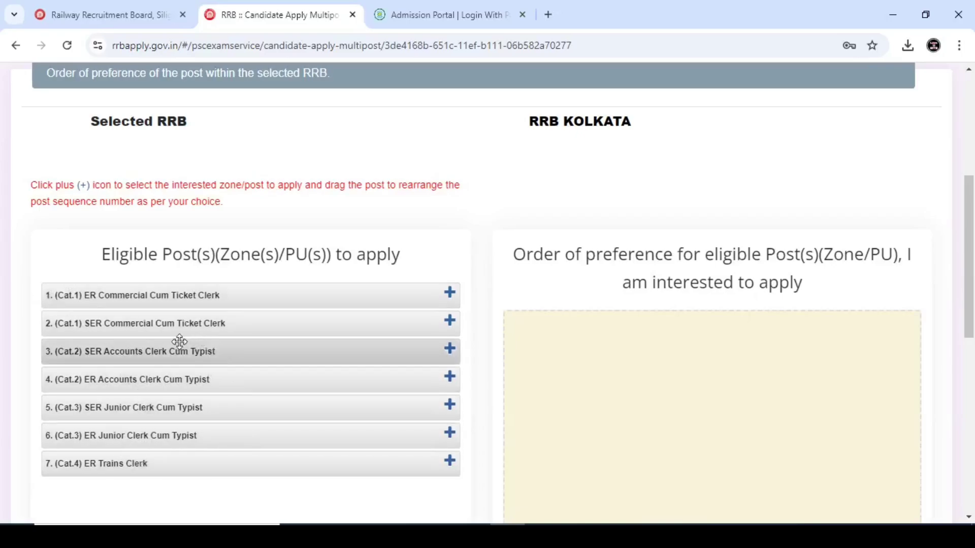
mouse_move(186, 328)
left_mouse_down()
mouse_move(649, 348)
mouse_move(175, 325)
left_mouse_up()
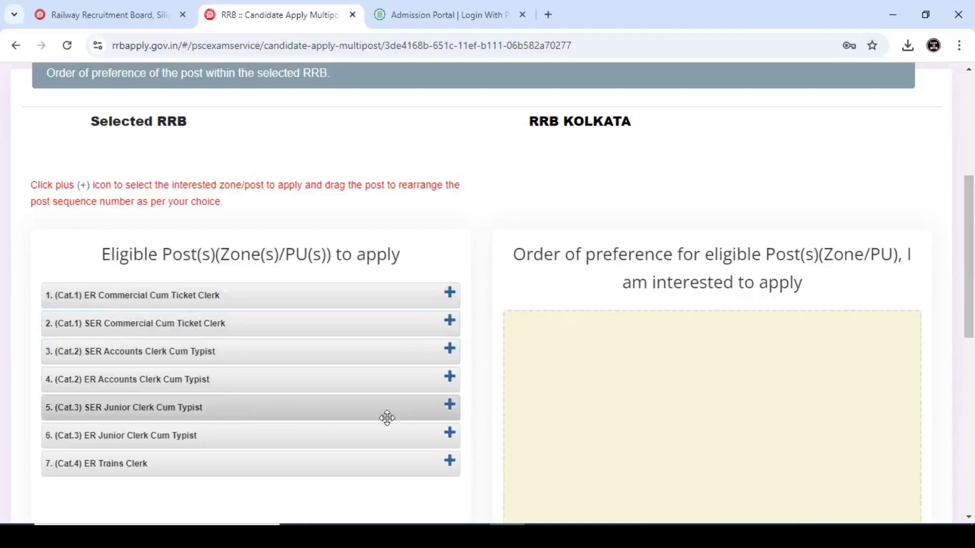
left_click(450, 405)
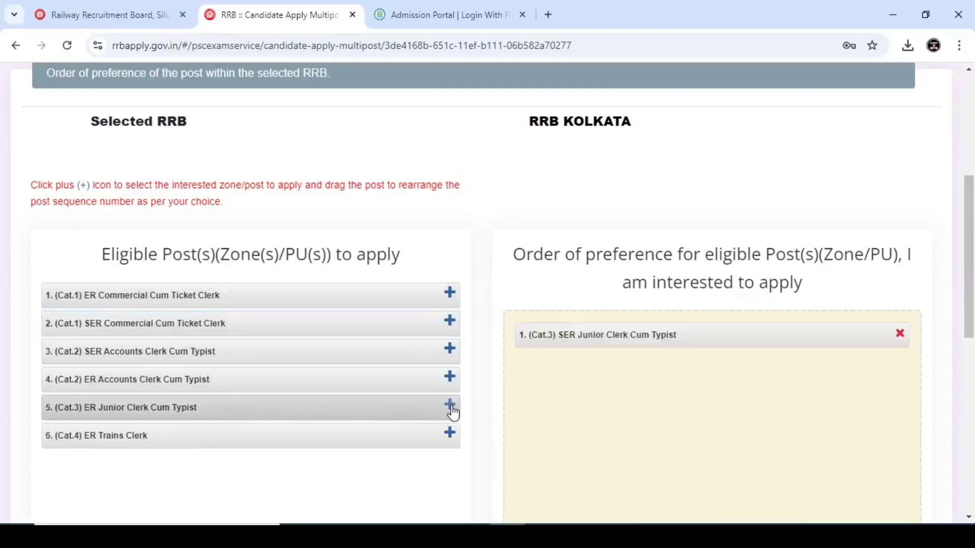
left_click(450, 433)
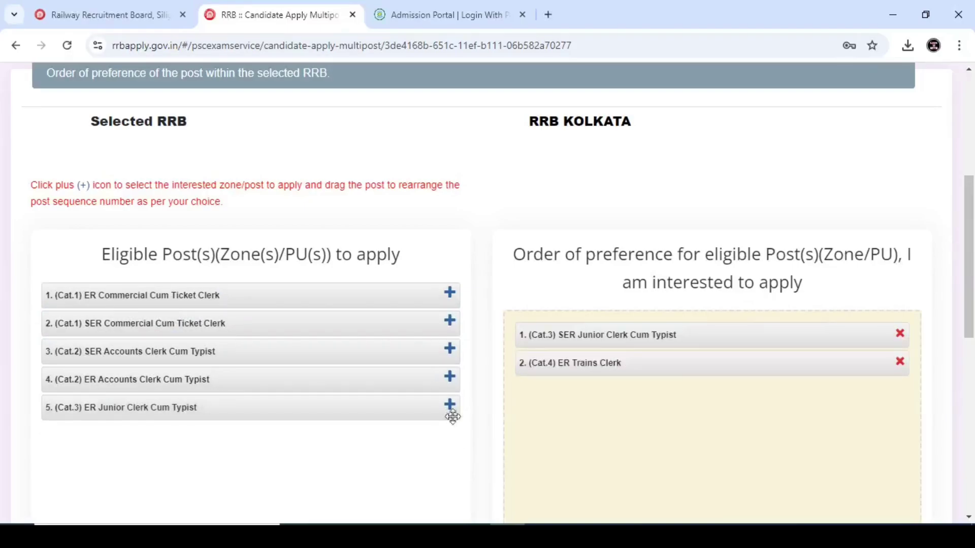
Add SER Accounts Clerk, ER Commercial Cum Ticket Clerk, ER Junior Clerk, ER Accounts Clerk and SER Commercial Cum Ticket Clerk to the preferences, in that order.
left_click(452, 351)
left_click(450, 293)
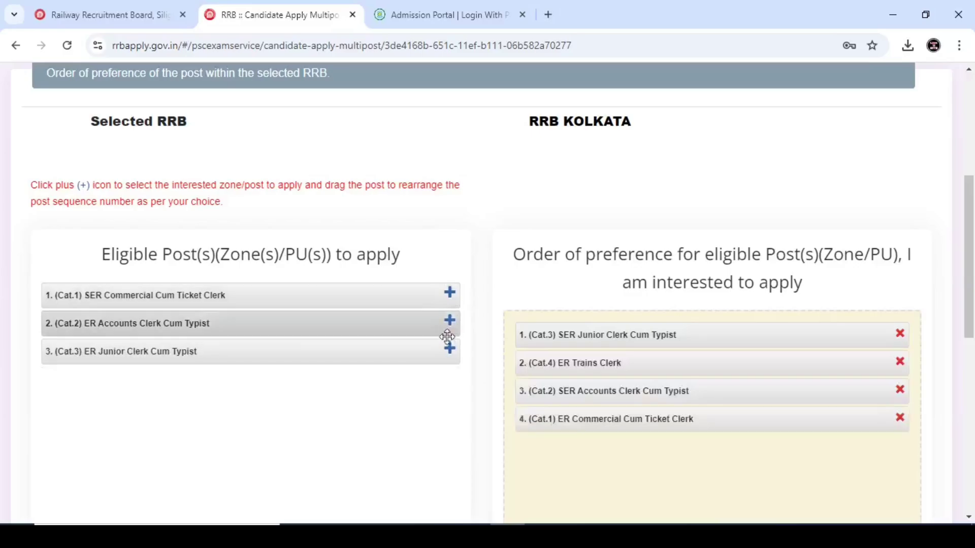
left_click(450, 355)
left_click(451, 322)
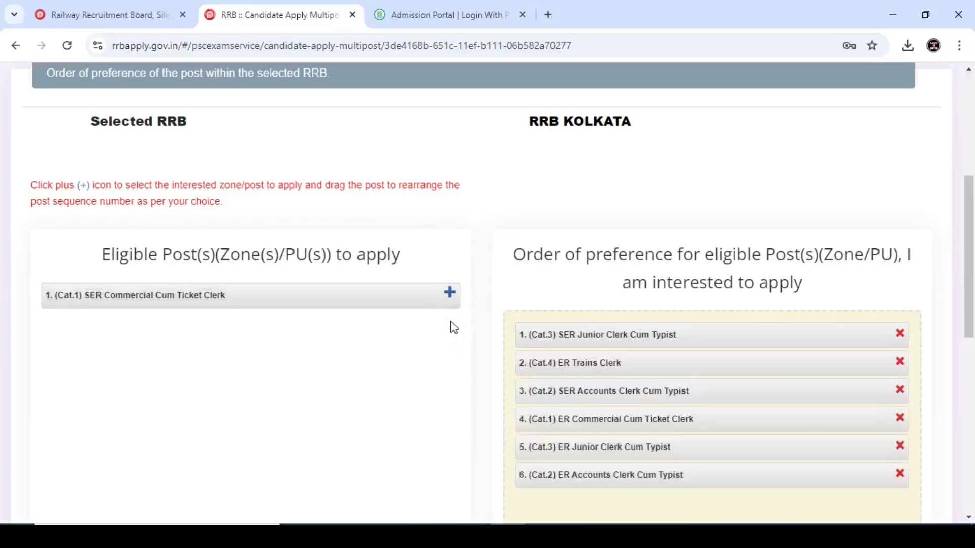
left_click(450, 293)
Rearrange the seven selected posts into the applicant's desired order of preference.
scroll(546, 299, "down", 4)
scroll(550, 285, "up", 1)
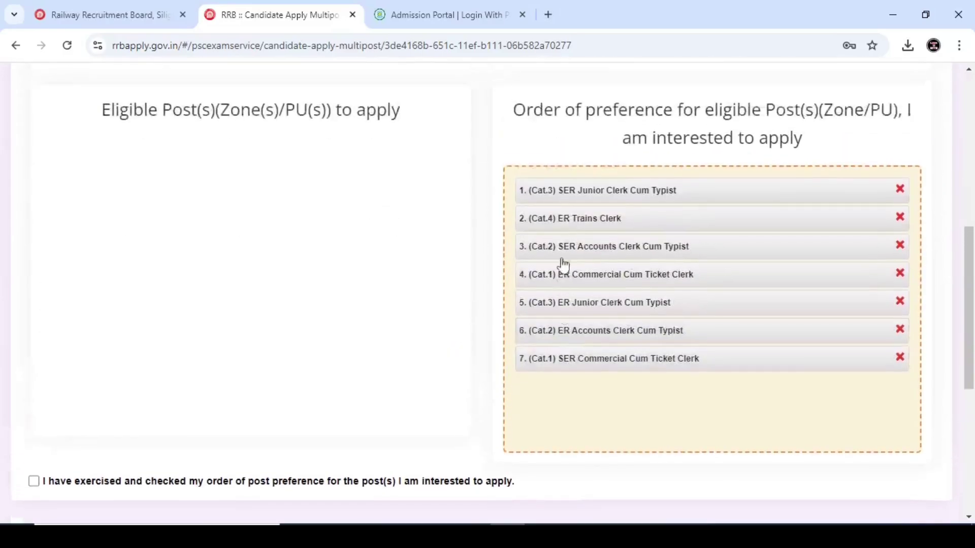
left_click_drag(590, 362, 611, 298)
left_click_drag(589, 250, 587, 275)
left_click_drag(588, 249, 595, 277)
left_click_drag(588, 303, 585, 391)
left_click_drag(591, 345, 591, 304)
left_click_drag(592, 276, 588, 218)
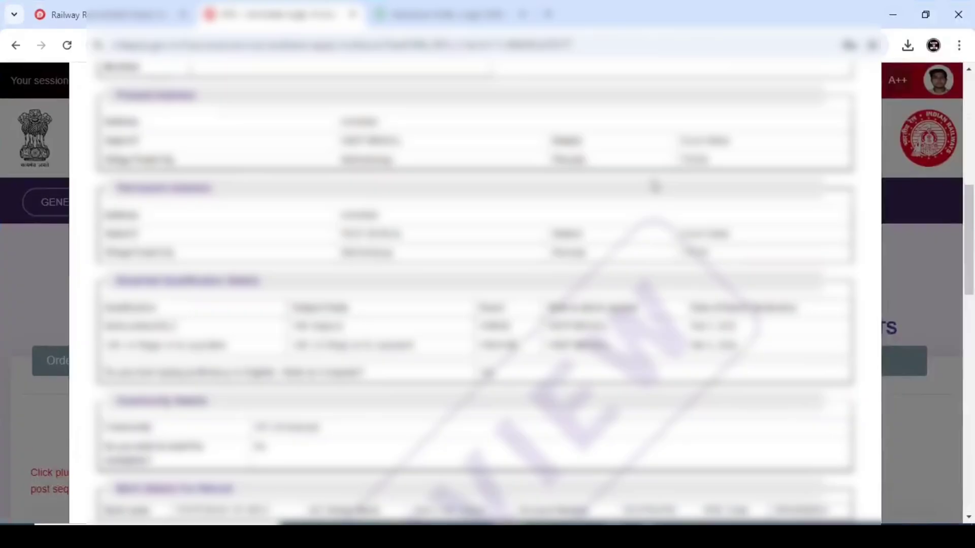
Review the application preview, mark the details as re-checked and correct, and confirm the final submission.
scroll(655, 187, "down", 10)
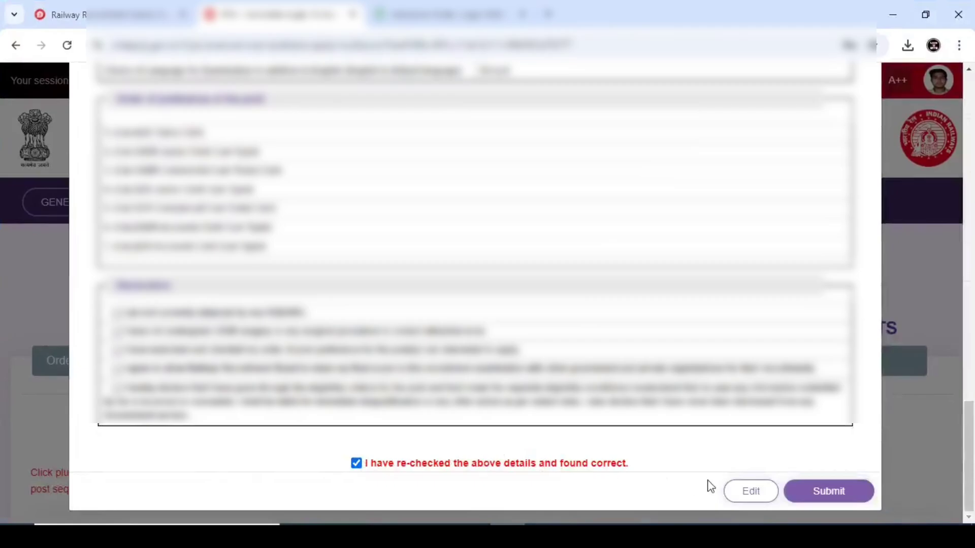
left_click(824, 491)
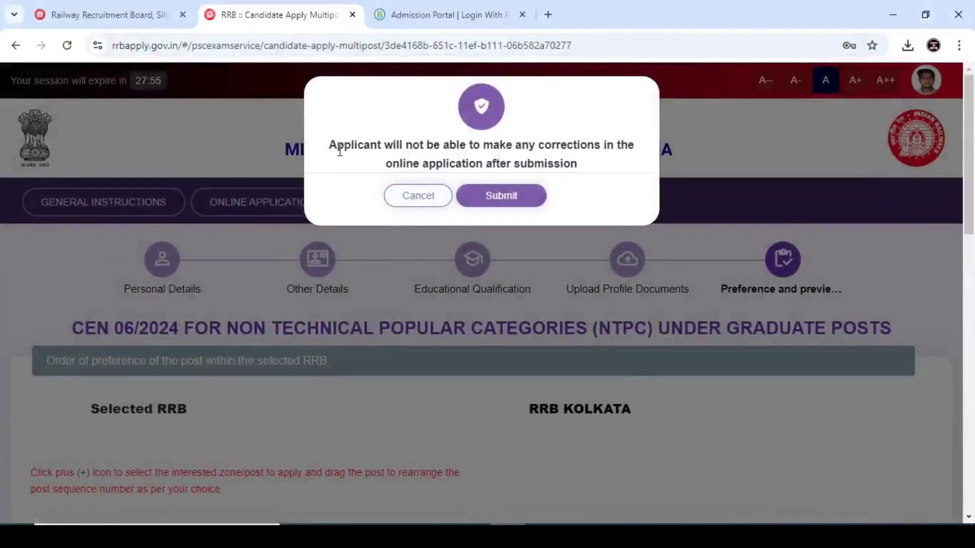
left_click_drag(339, 151, 574, 161)
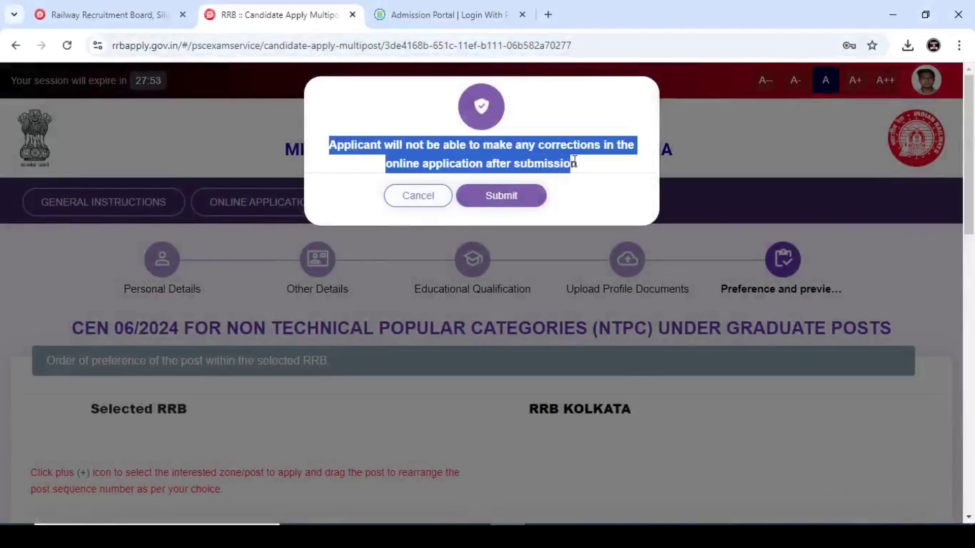
left_click(588, 166)
left_click(507, 196)
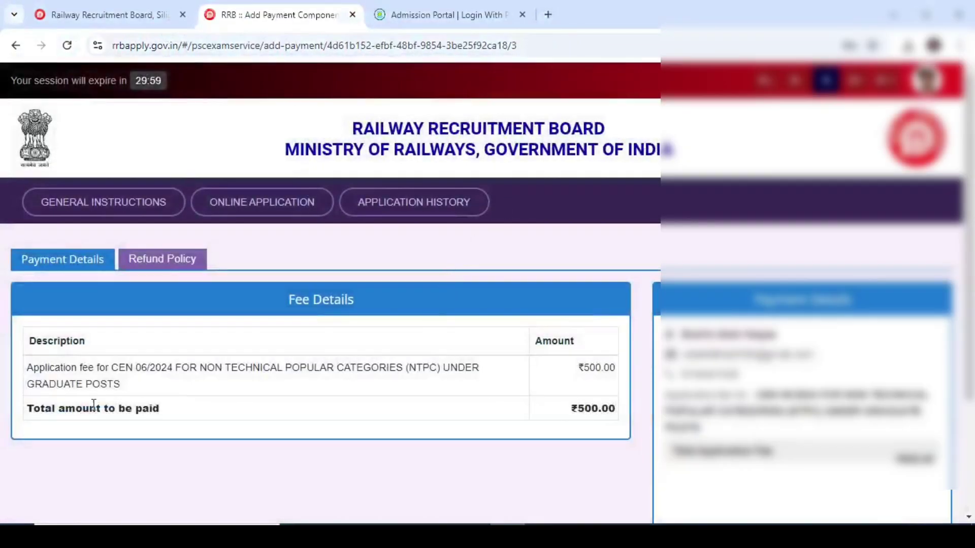
Check the application fee details and proceed to pay the examination fee with PayU.
left_click_drag(30, 344, 118, 351)
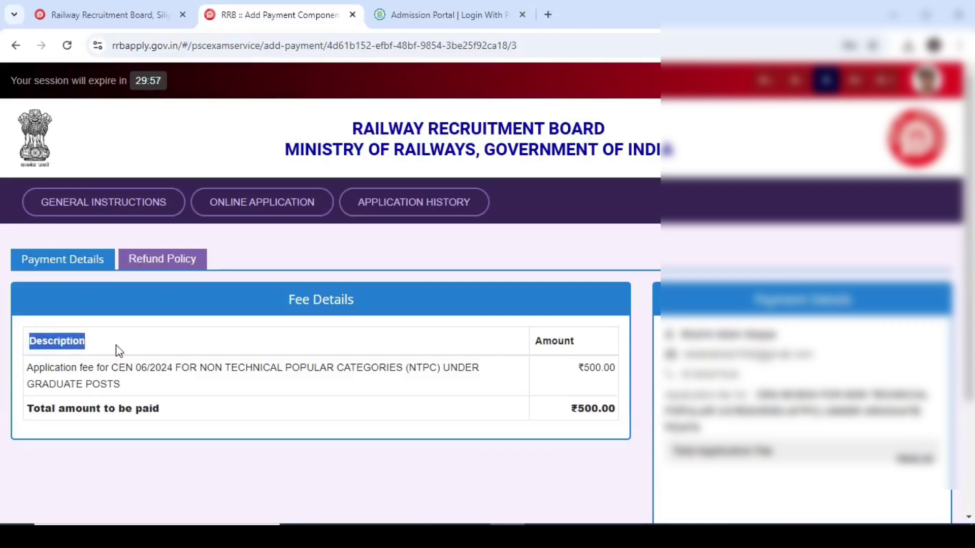
left_click(68, 371)
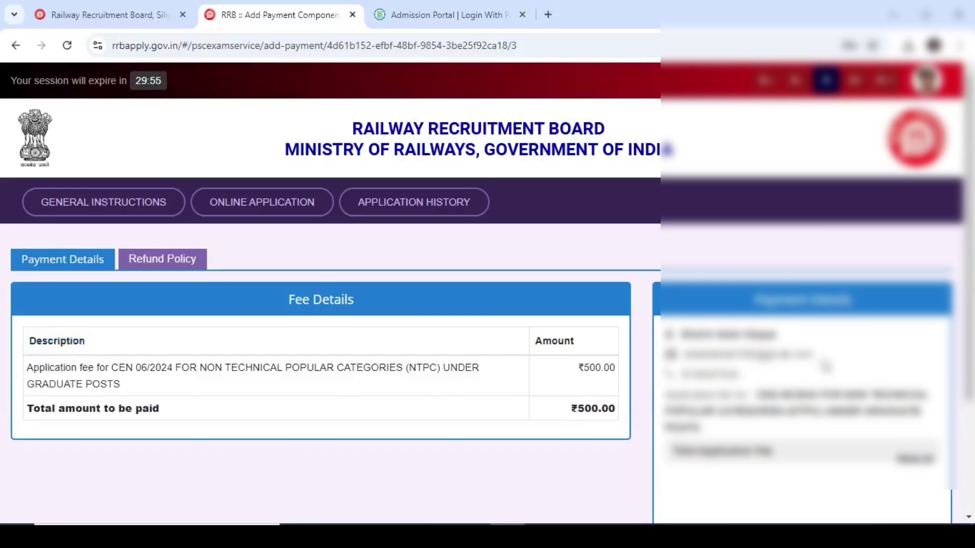
scroll(825, 367, "down", 1)
scroll(811, 439, "down", 1)
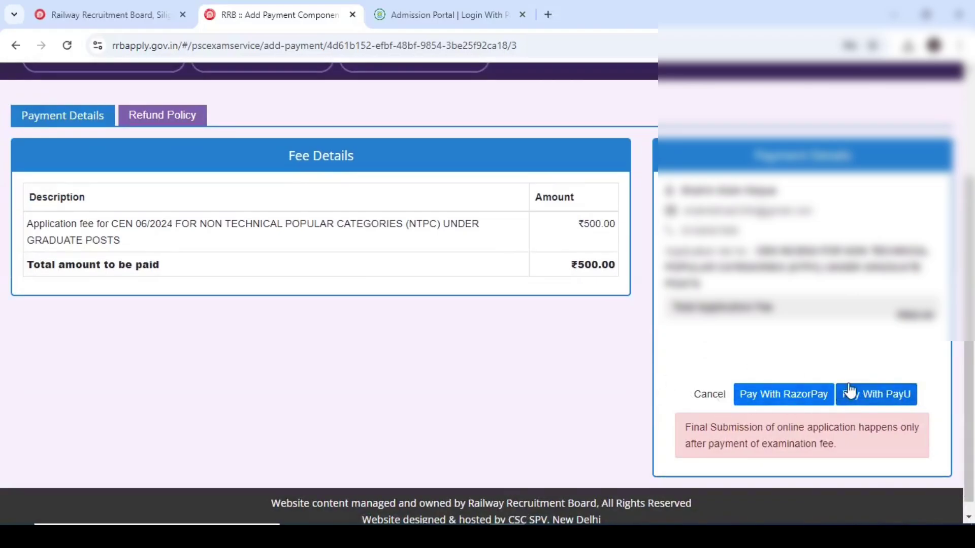
left_click(868, 395)
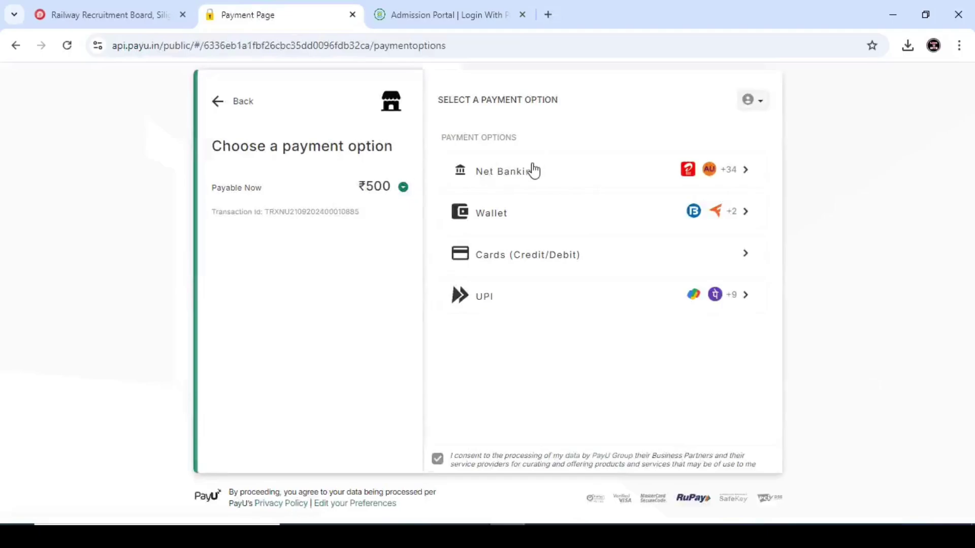
Look at the Net Banking payment method, return to the payment options and open the Wallet method.
left_click(533, 171)
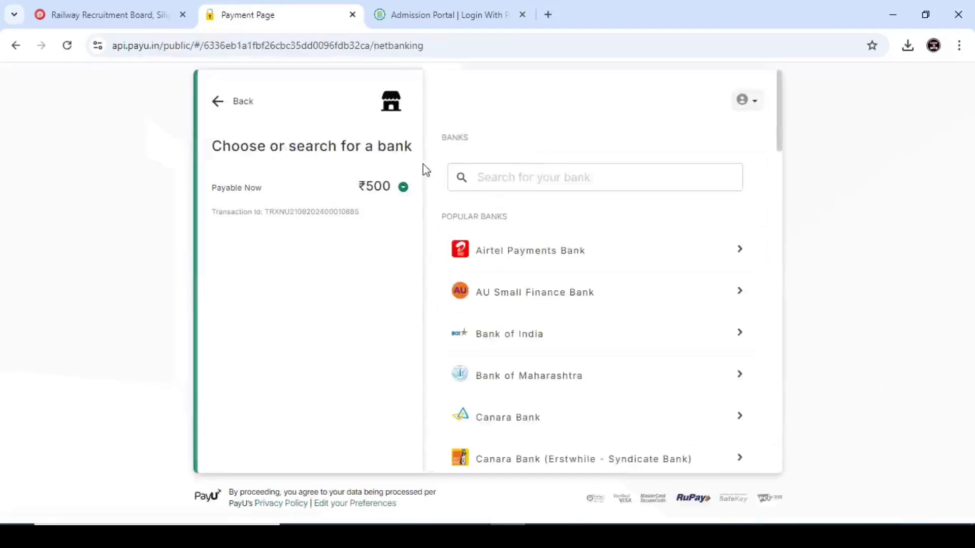
left_click(222, 108)
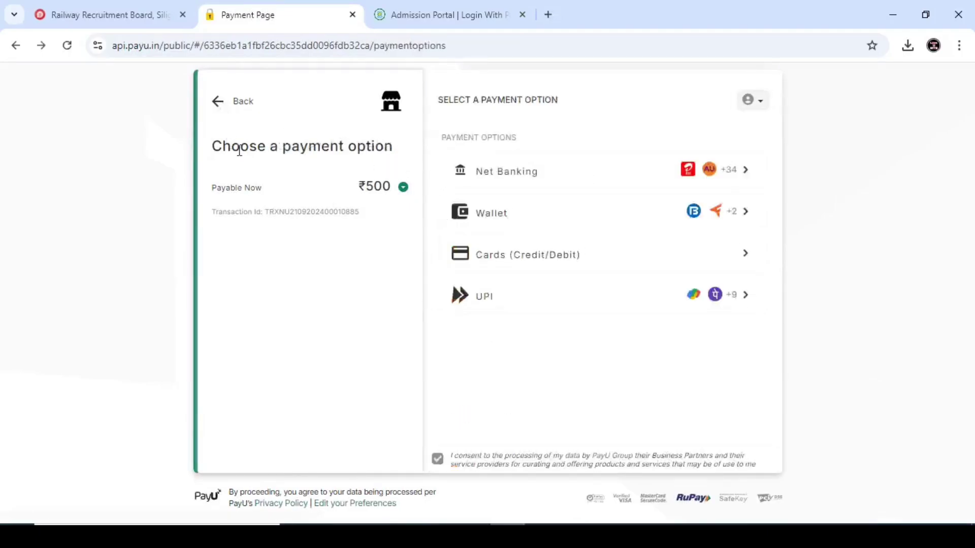
left_click(538, 217)
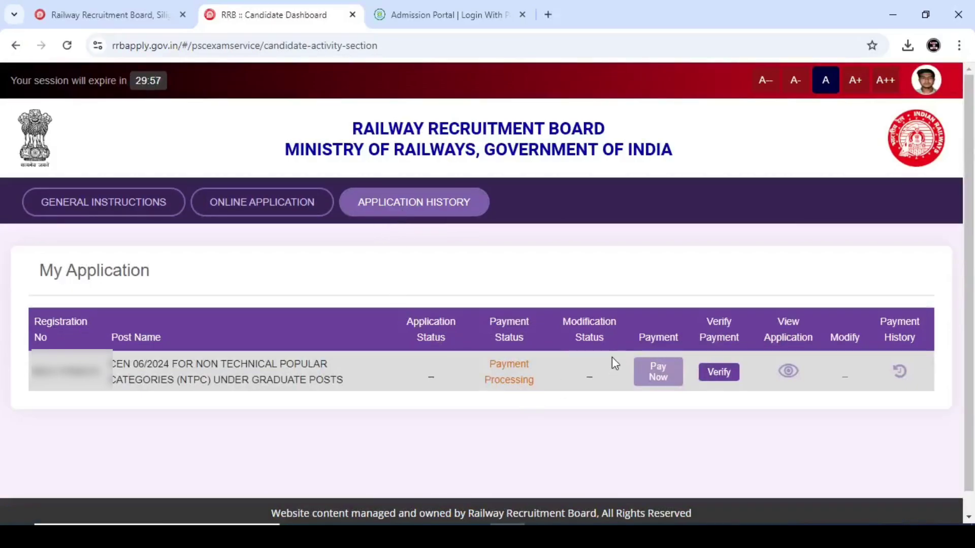
Check the payment status and View Application entry of the CEN 06/2024 application in My Application, and try to verify the payment.
left_click_drag(485, 367, 529, 390)
left_click(530, 389)
left_click_drag(776, 319, 817, 340)
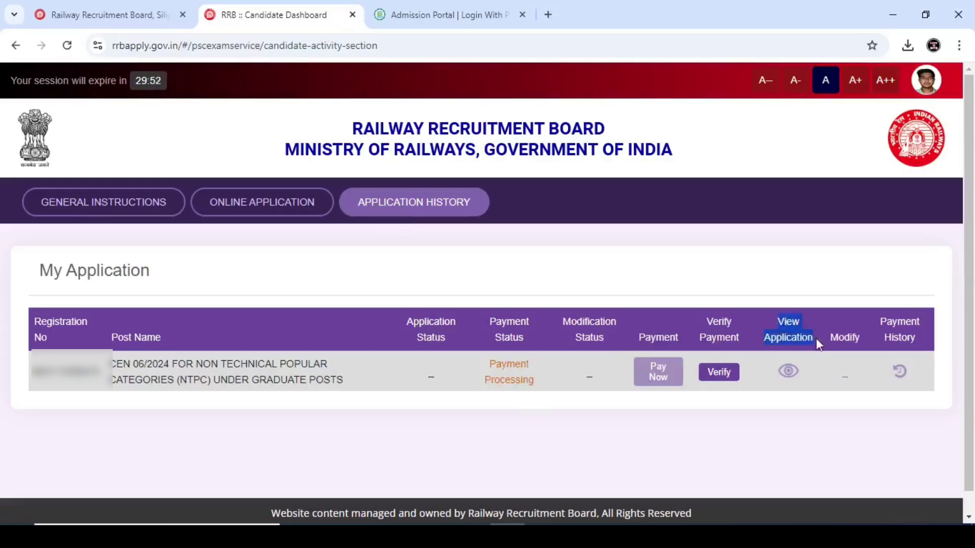
left_click(789, 397)
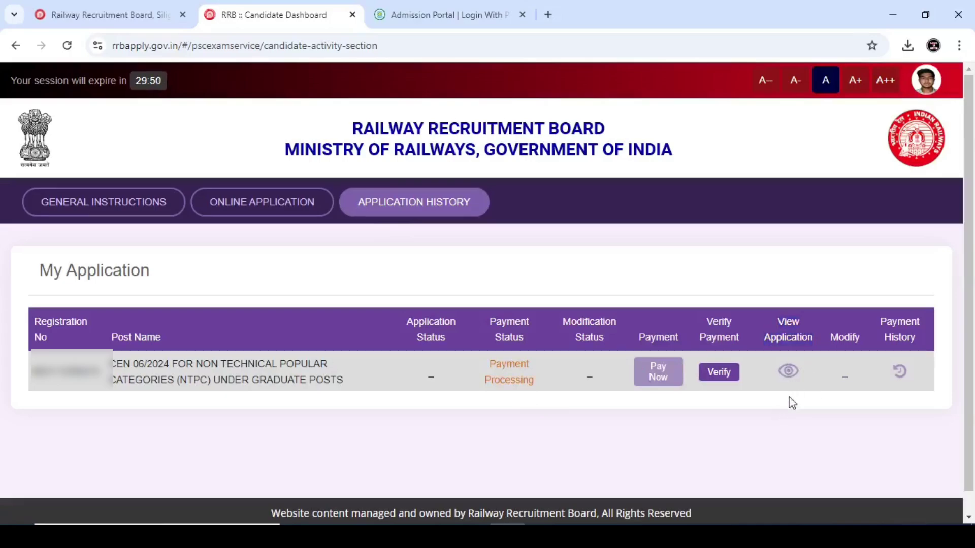
left_click(720, 378)
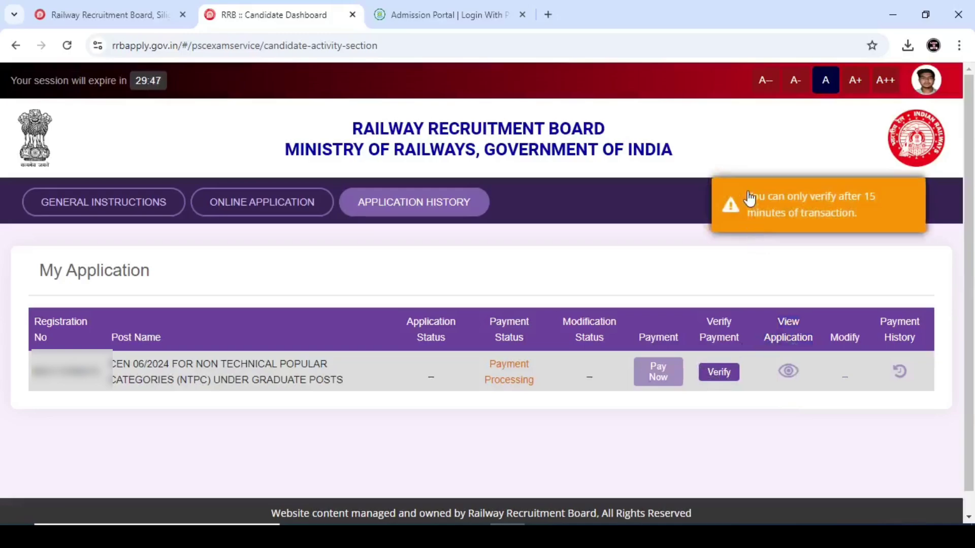
left_click_drag(746, 197, 864, 226)
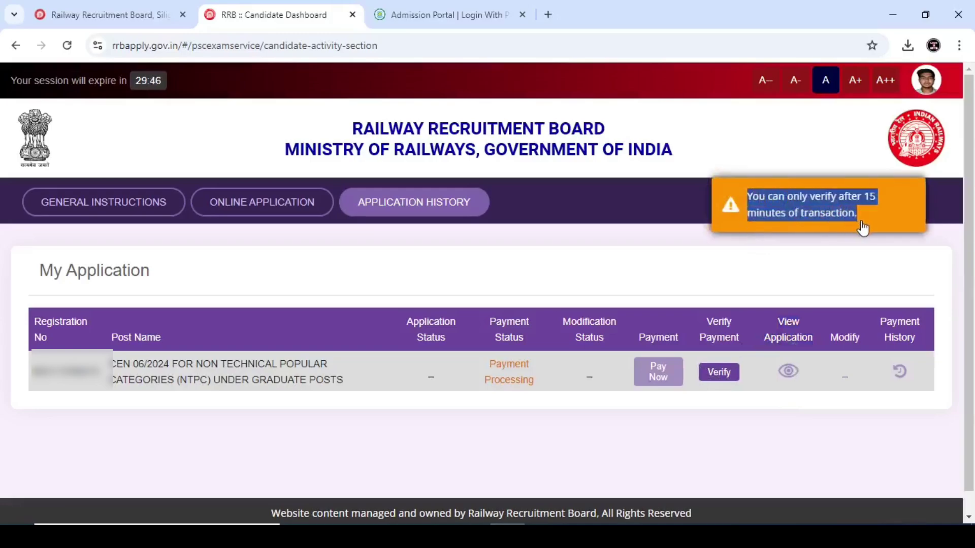
left_click(718, 378)
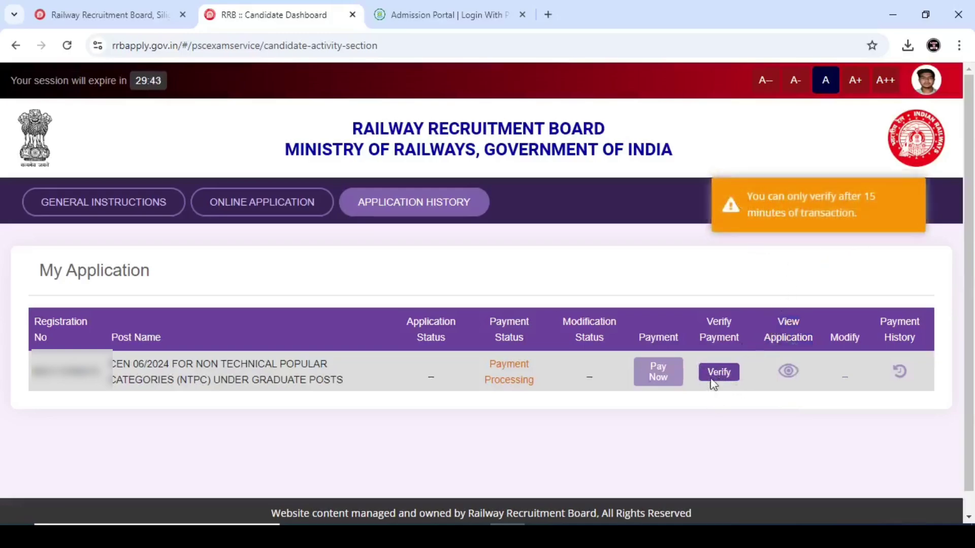